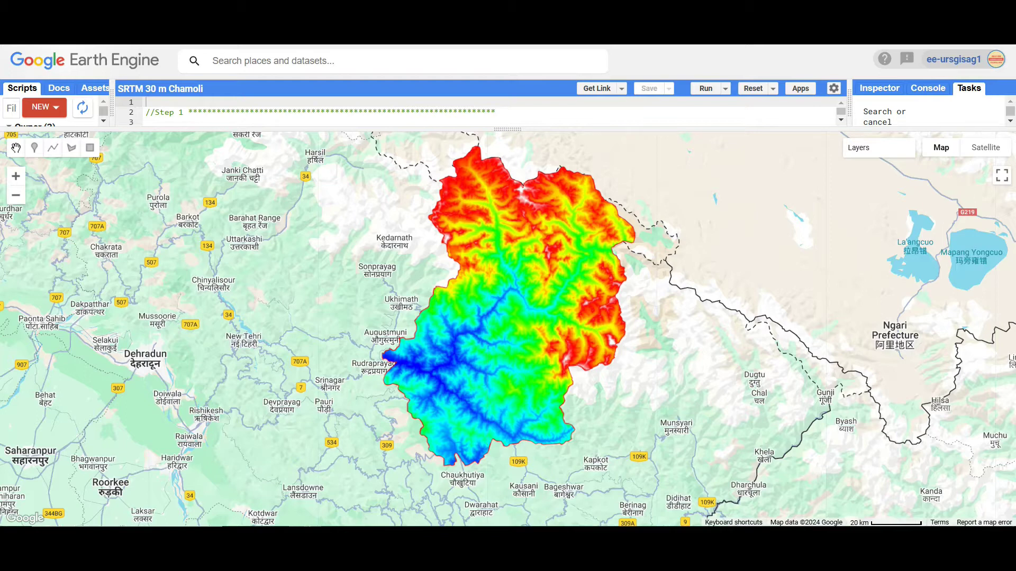
pyautogui.moveTo(361, 352); pyautogui.dragTo(349, 361)
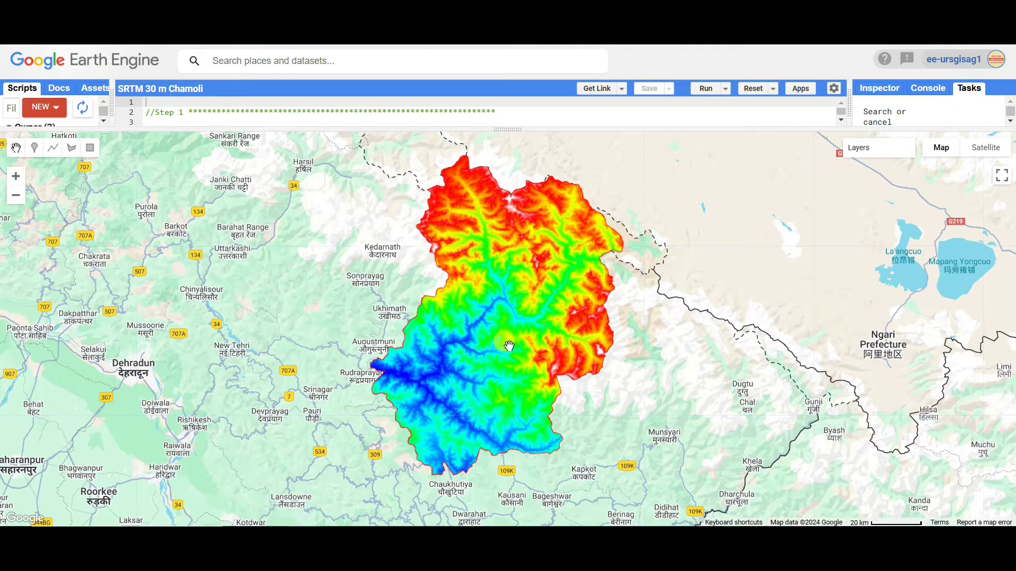
pyautogui.moveTo(510, 342); pyautogui.dragTo(505, 357)
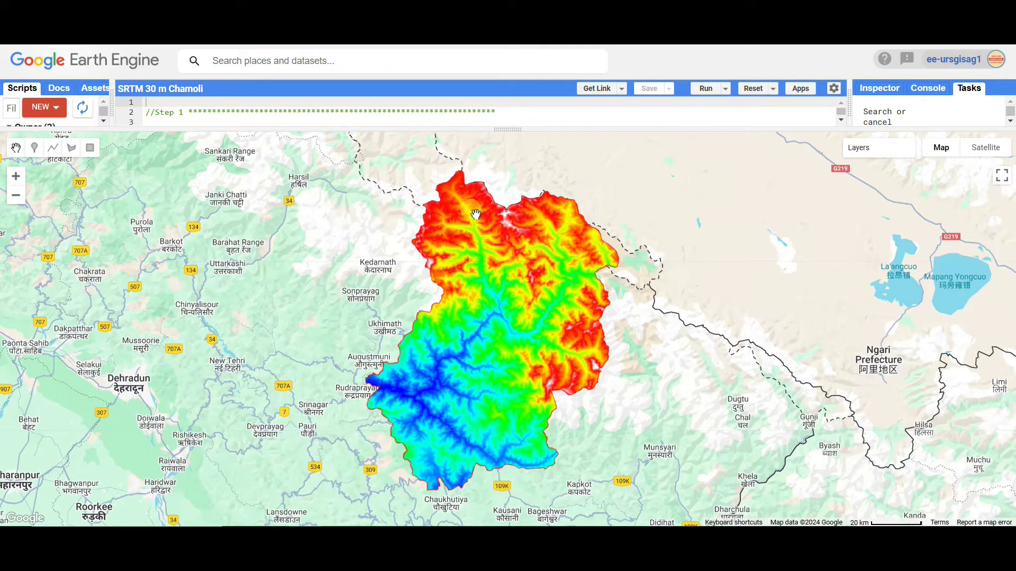
pyautogui.moveTo(481, 232)
pyautogui.mouseDown()
pyautogui.moveTo(481, 220)
pyautogui.moveTo(496, 229)
pyautogui.mouseUp()
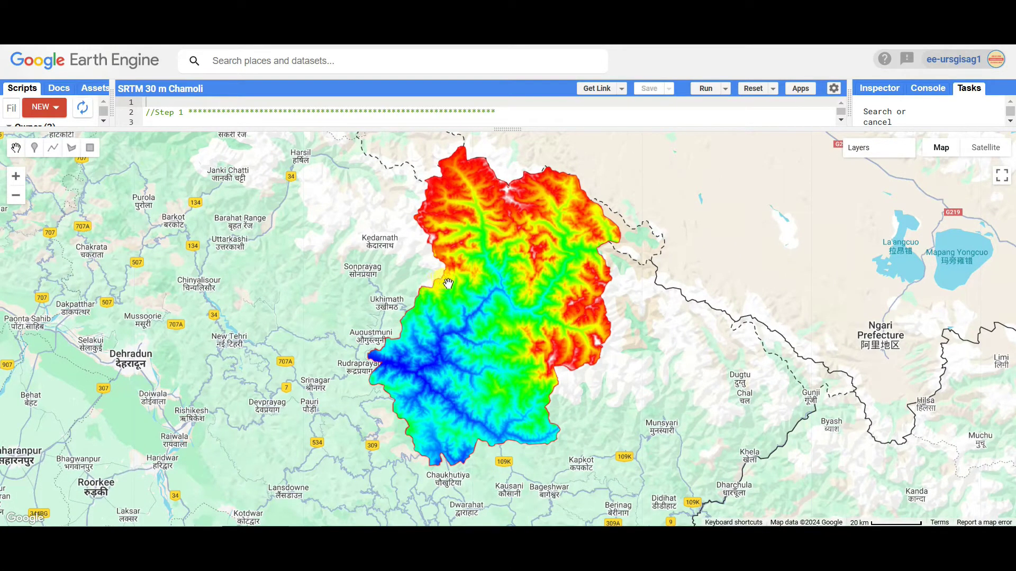
pyautogui.moveTo(494, 302); pyautogui.dragTo(487, 294)
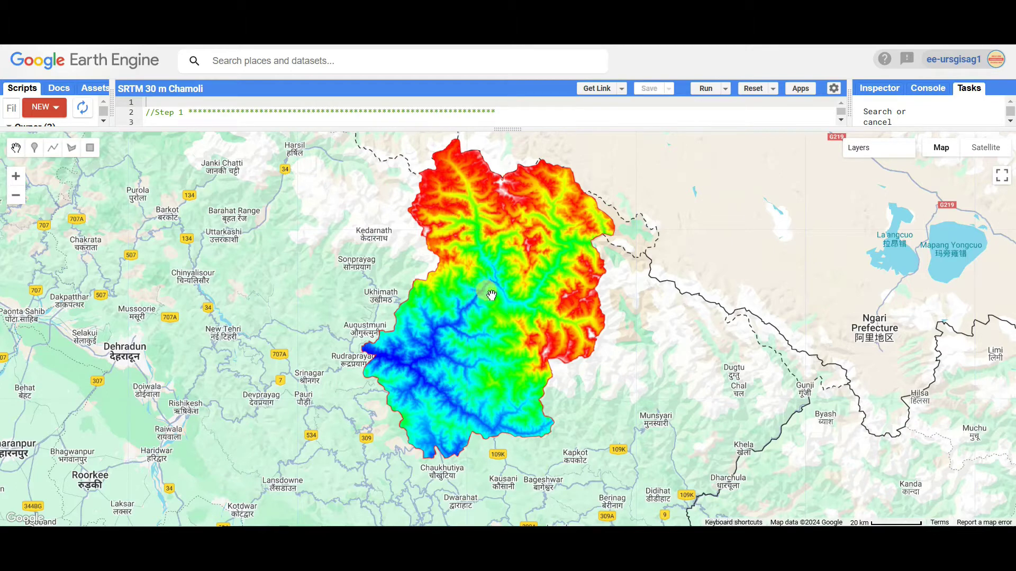
pyautogui.moveTo(492, 295); pyautogui.dragTo(492, 297)
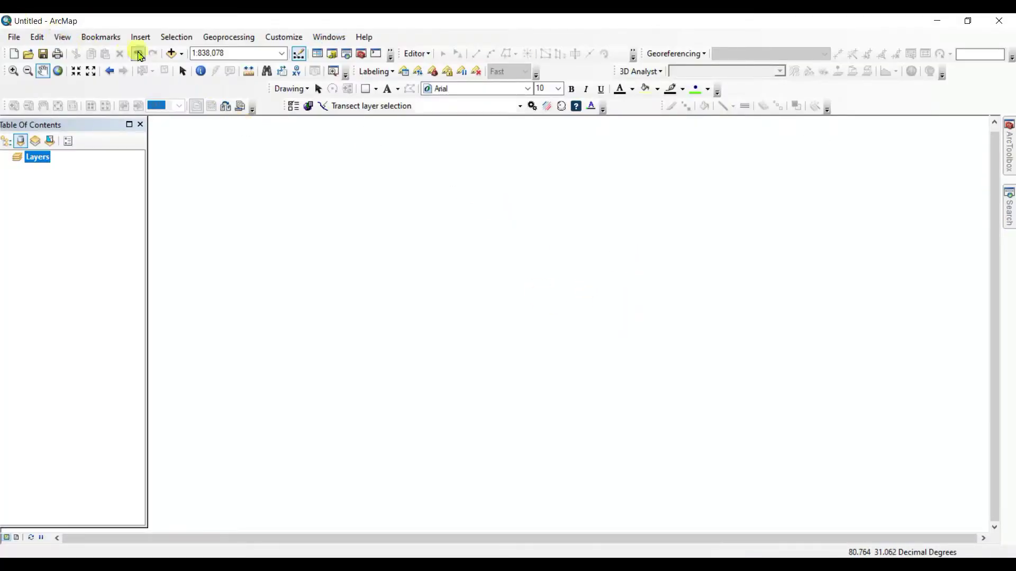
# Step: In ArcMap, add the raster srtm_dem_Chamoli.tif from the GEE_DEM folder to the map
pyautogui.click(171, 53)
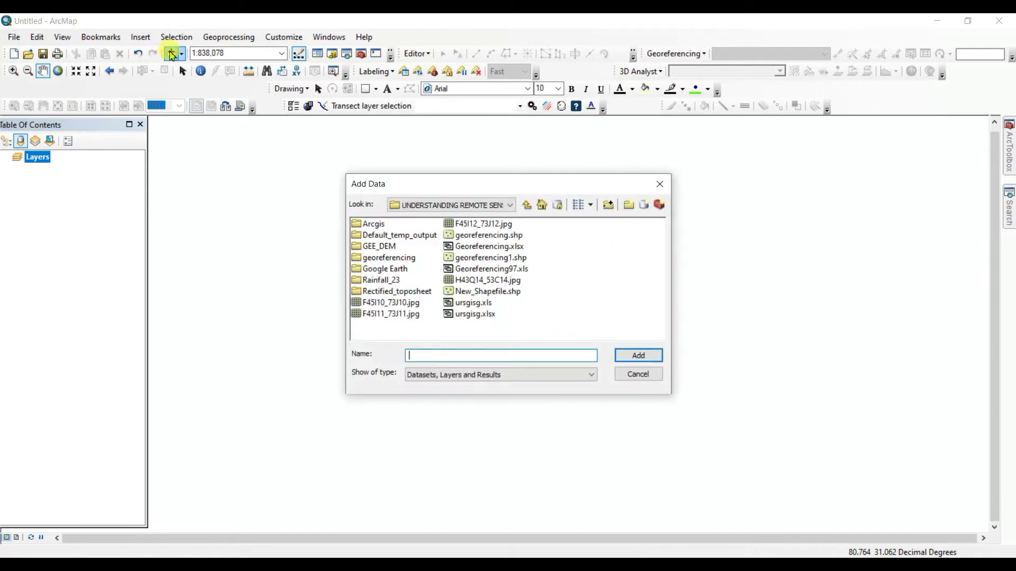
pyautogui.doubleClick(388, 247)
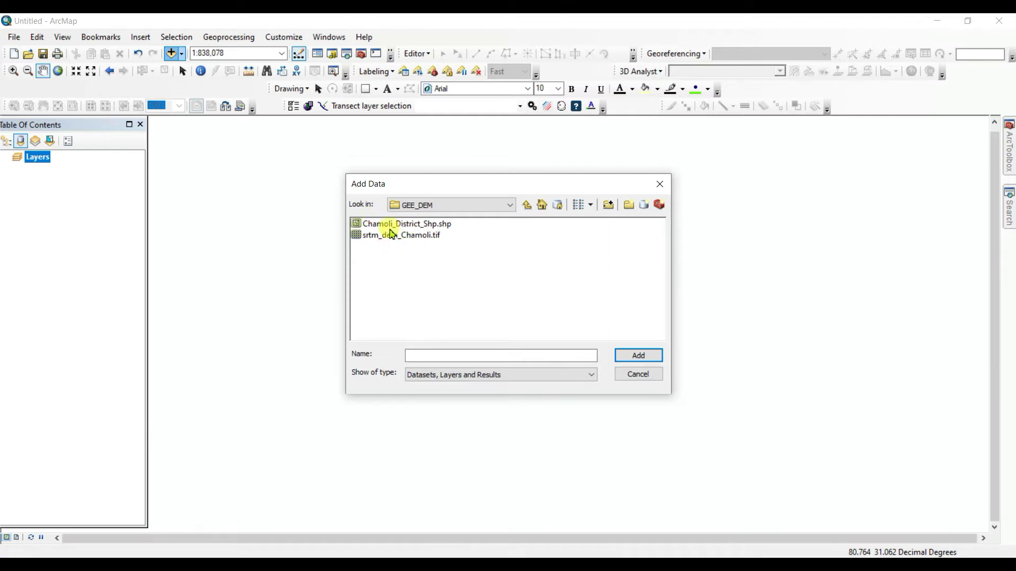
pyautogui.click(419, 239)
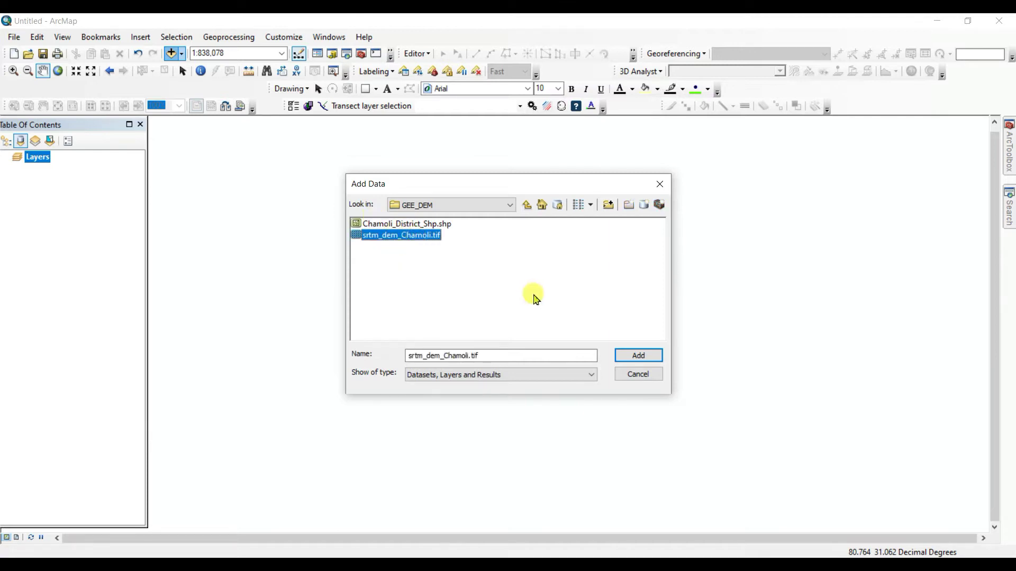
pyautogui.click(661, 360)
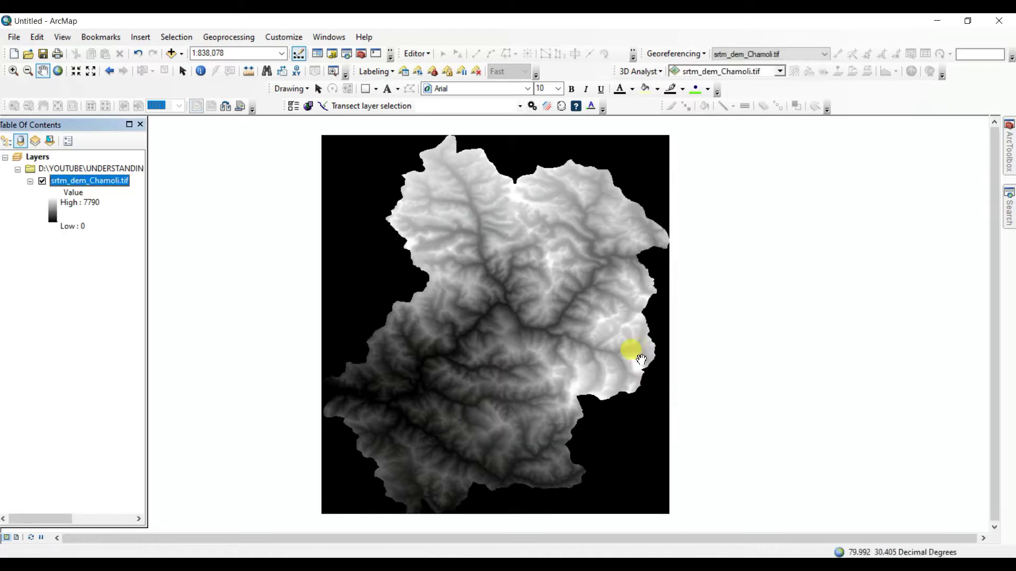
pyautogui.moveTo(496, 323); pyautogui.dragTo(494, 321)
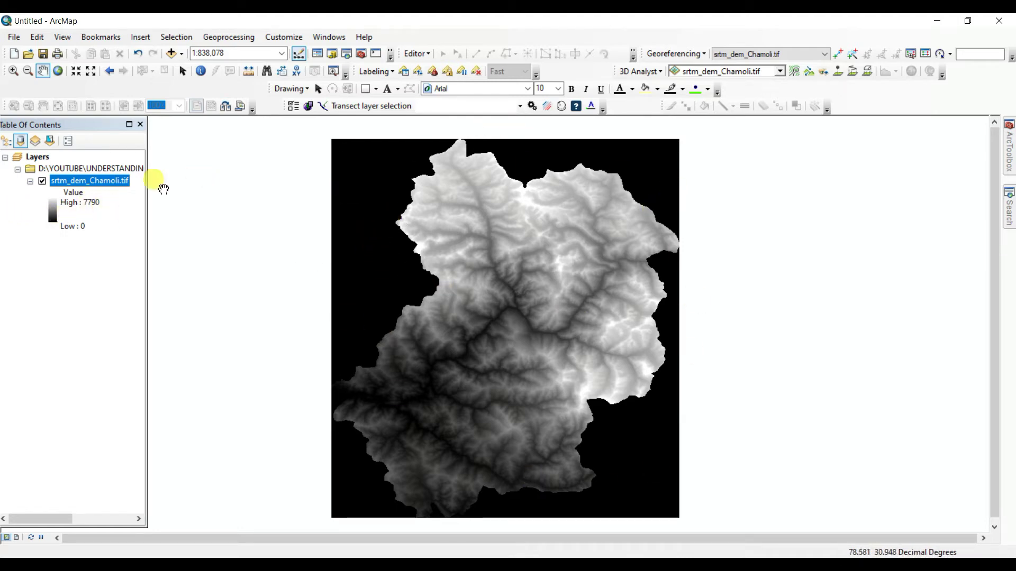
# Step: Make the black background of the srtm_dem_Chamoli.tif layer transparent by displaying background value 0 with no color
pyautogui.rightClick(78, 181)
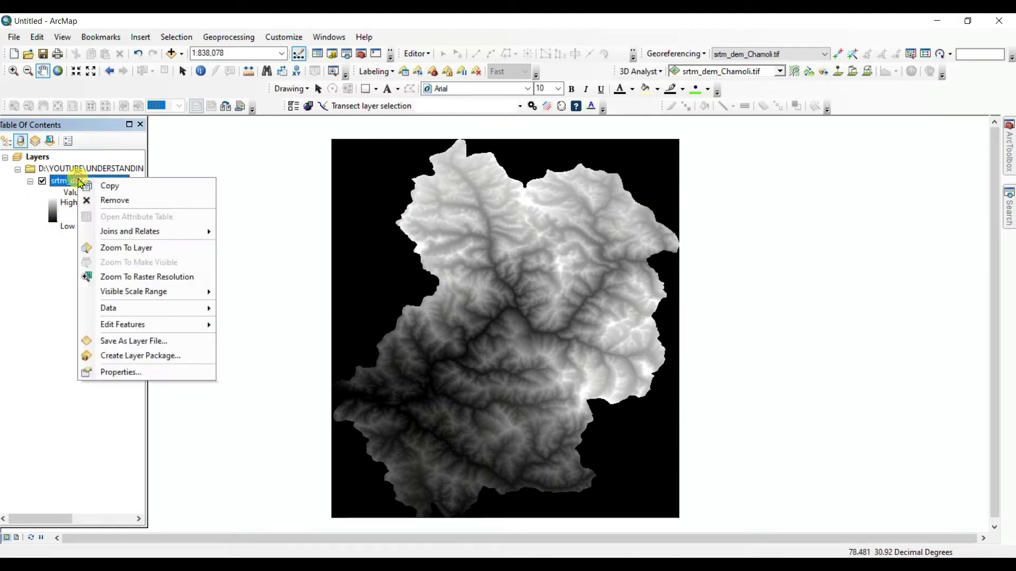
pyautogui.click(123, 371)
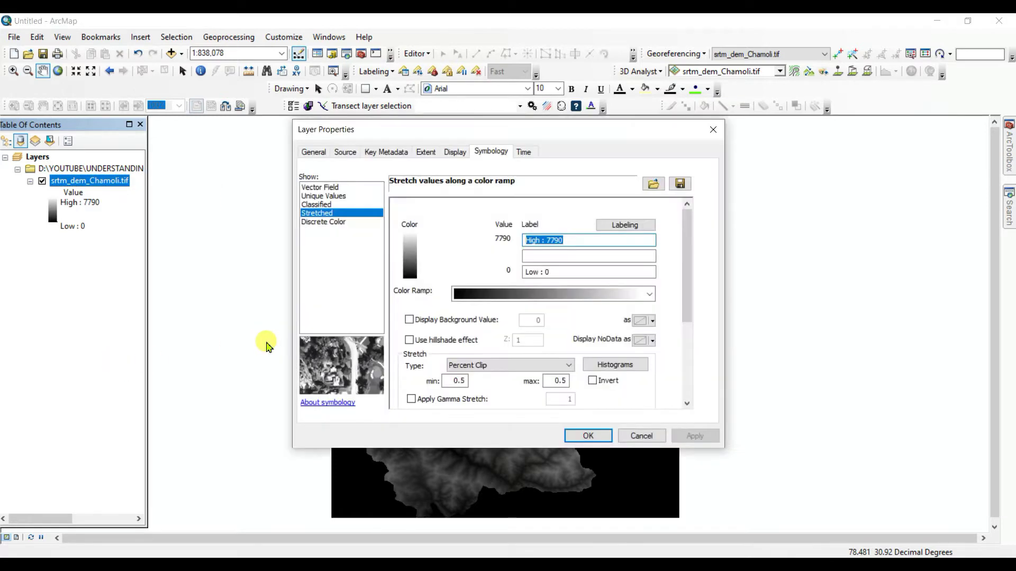
pyautogui.click(410, 320)
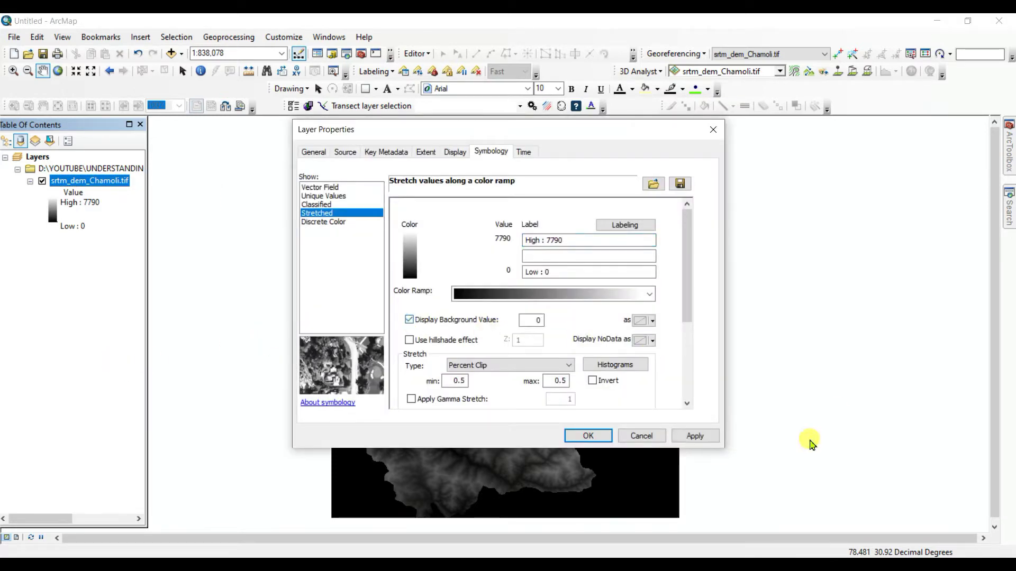
pyautogui.click(694, 436)
pyautogui.click(587, 435)
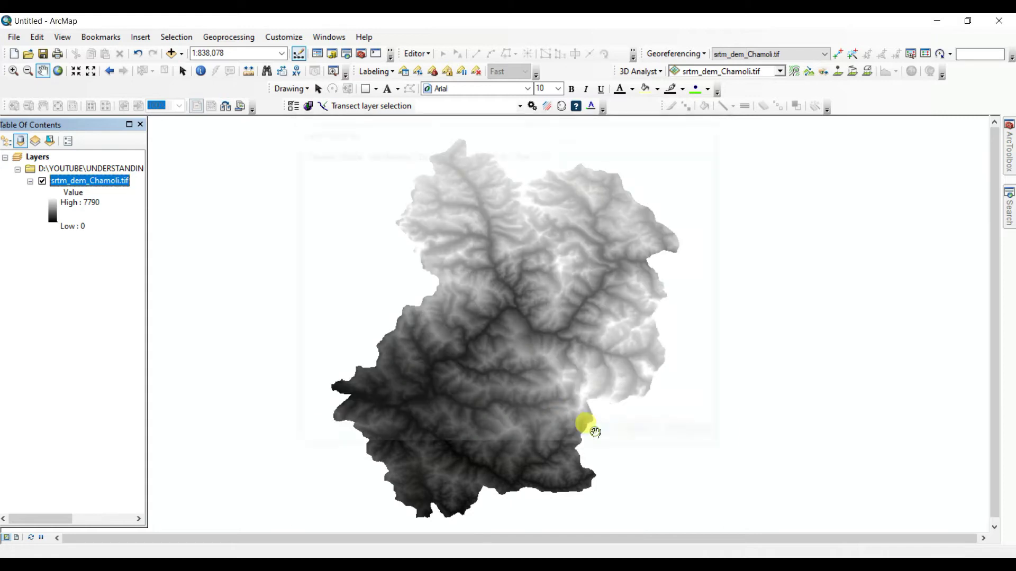
# Step: Apply the red-yellow-green color ramp to the srtm_dem_Chamoli.tif layer
pyautogui.moveTo(510, 289)
pyautogui.mouseDown()
pyautogui.moveTo(503, 304)
pyautogui.moveTo(494, 279)
pyautogui.mouseUp()
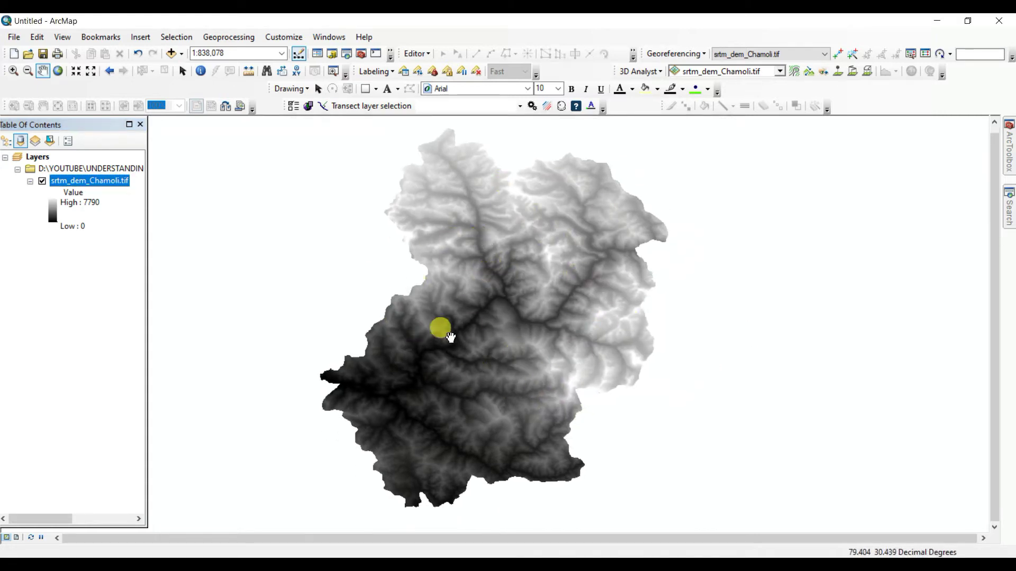
pyautogui.moveTo(449, 329); pyautogui.dragTo(452, 320)
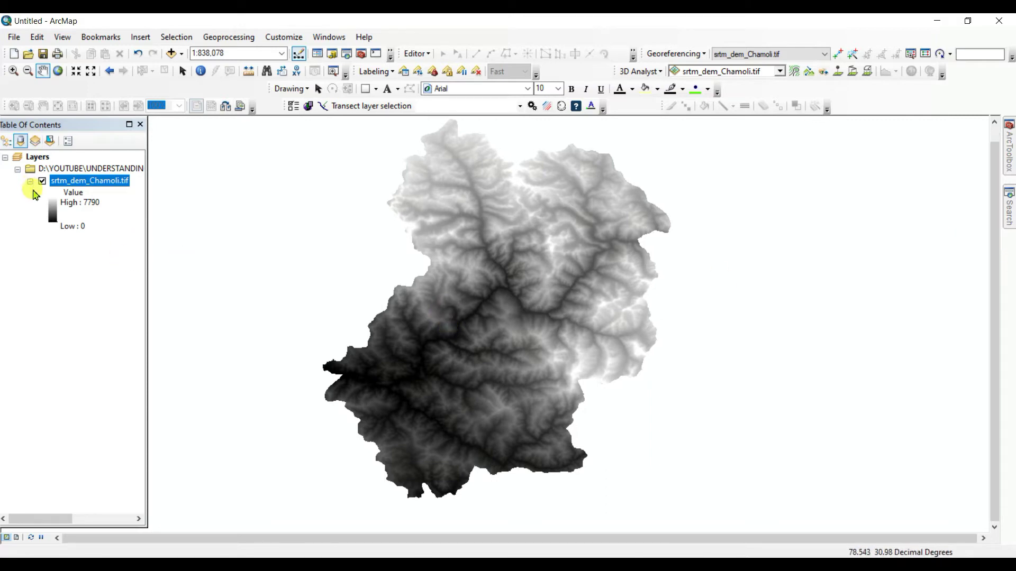
pyautogui.click(55, 209)
pyautogui.click(132, 253)
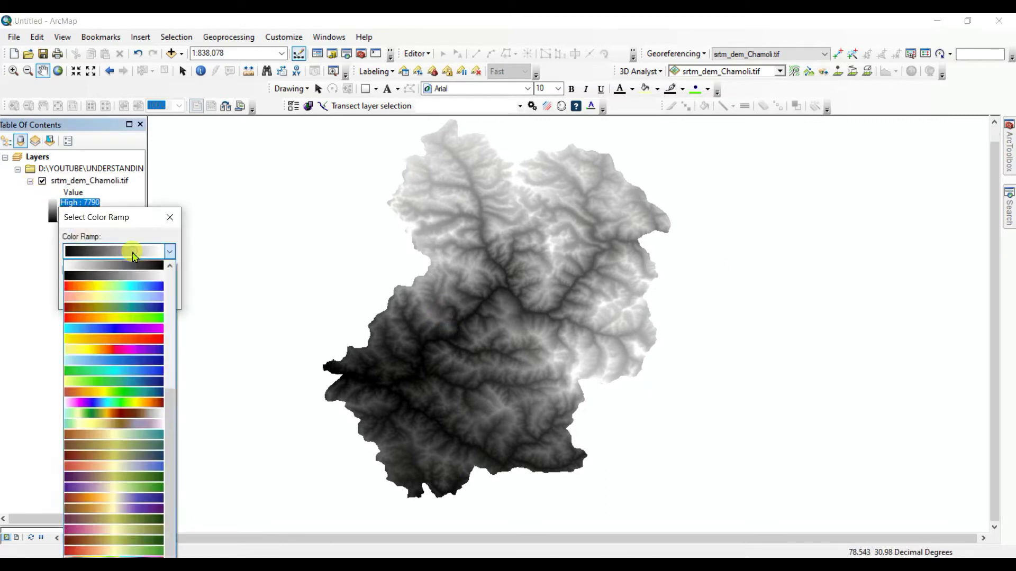
pyautogui.click(125, 318)
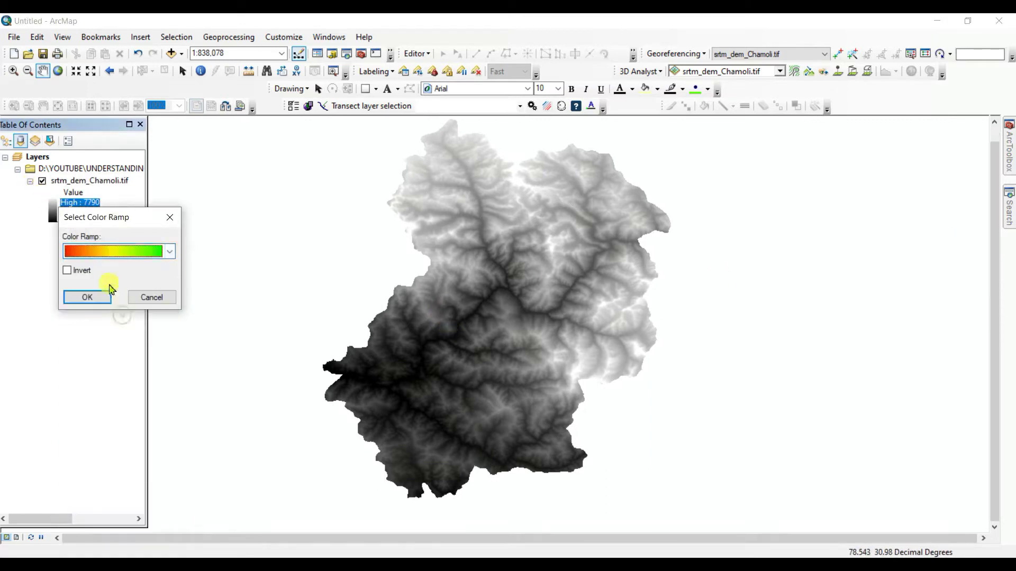
pyautogui.click(87, 299)
# Step: Invert the DEM layer's color ramp and switch it to the ramp running from orange-red through yellow and green to dark blue
pyautogui.click(55, 213)
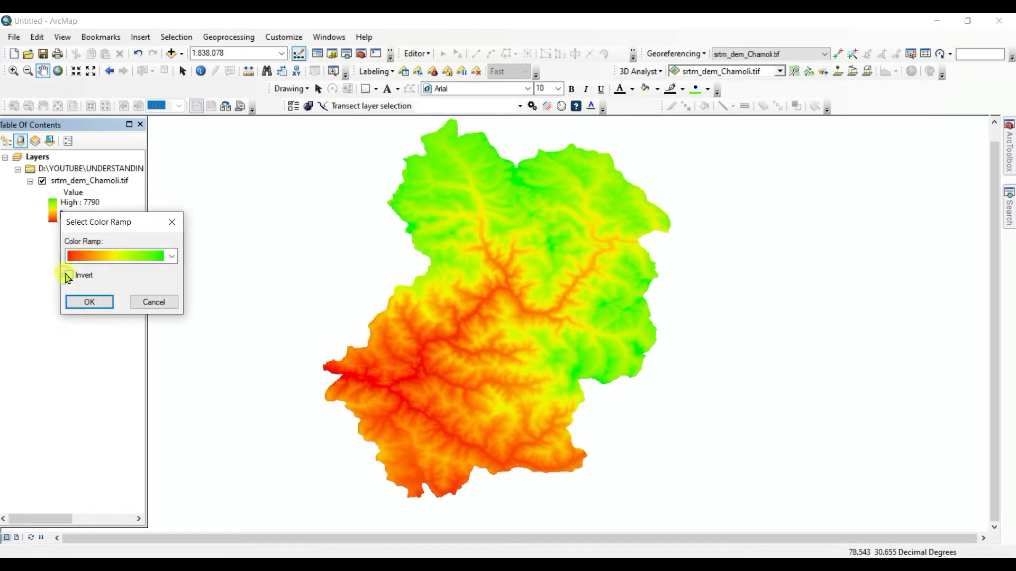
pyautogui.click(89, 303)
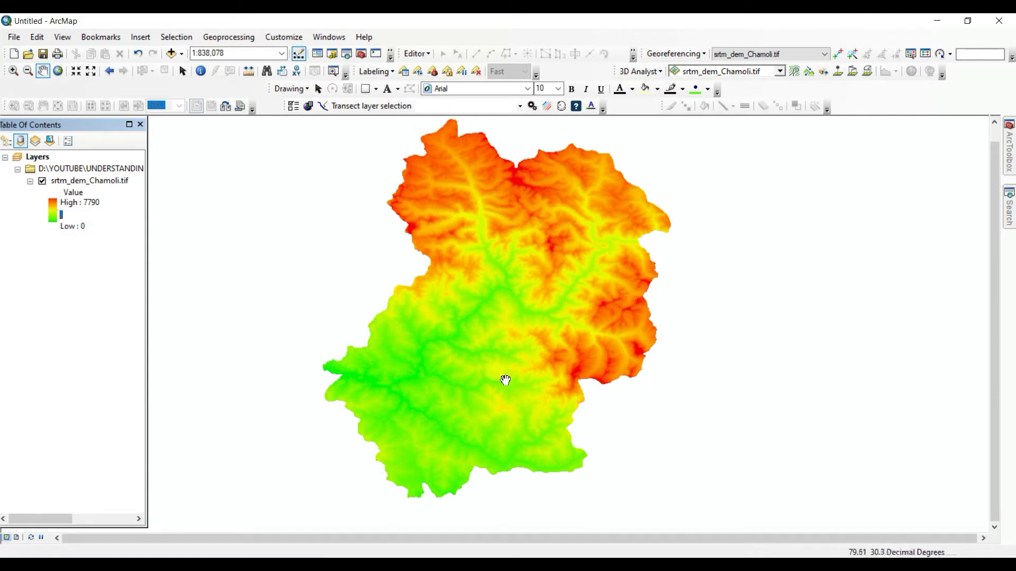
pyautogui.click(53, 221)
pyautogui.click(113, 263)
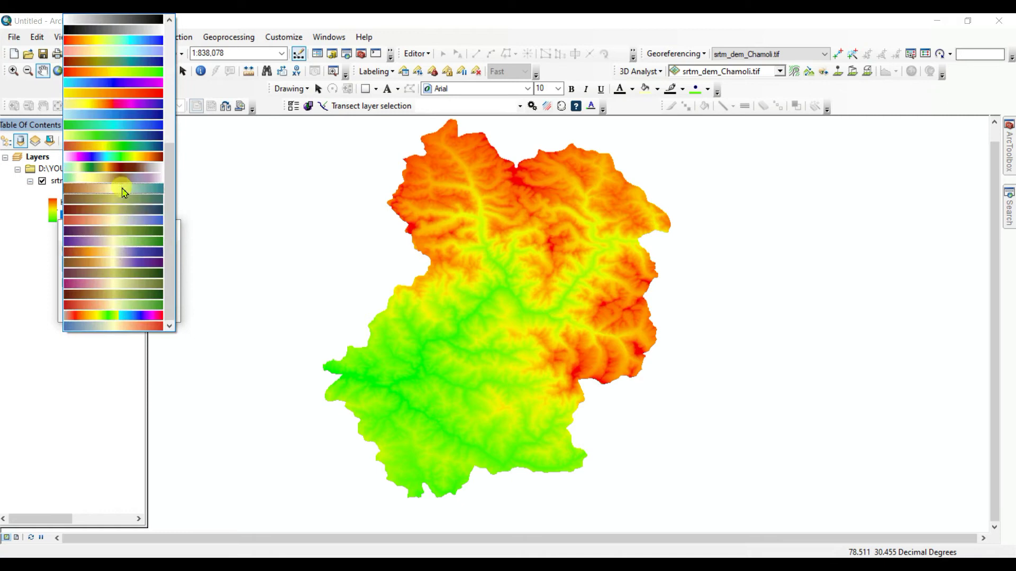
pyautogui.click(122, 148)
pyautogui.click(88, 309)
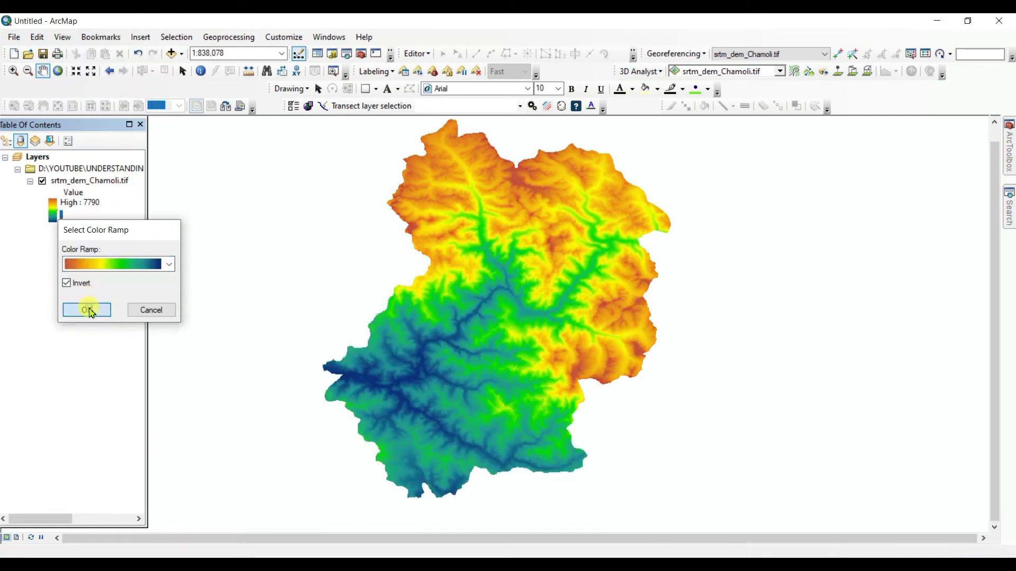
pyautogui.moveTo(517, 361); pyautogui.dragTo(528, 329)
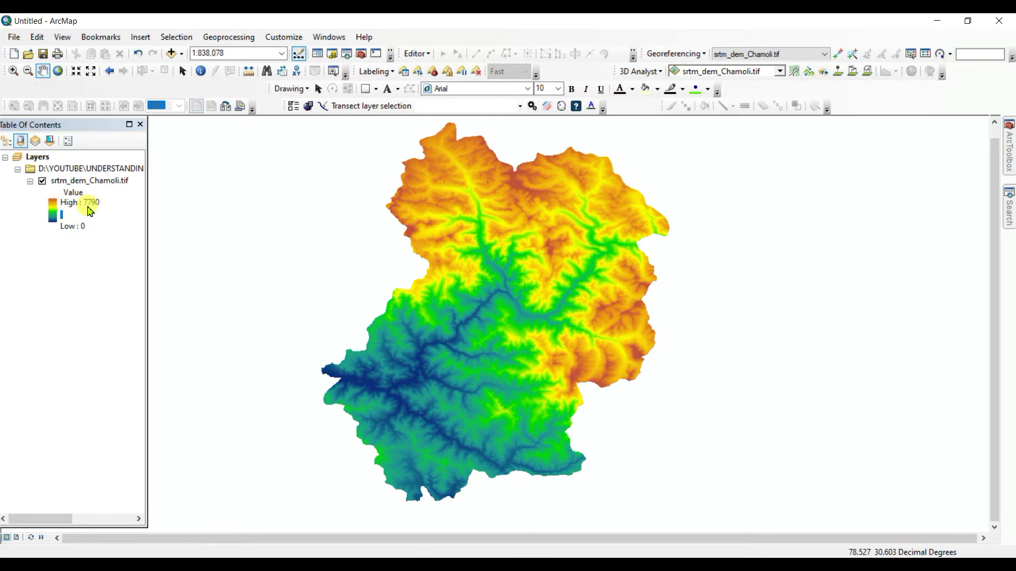
pyautogui.moveTo(501, 215); pyautogui.dragTo(498, 215)
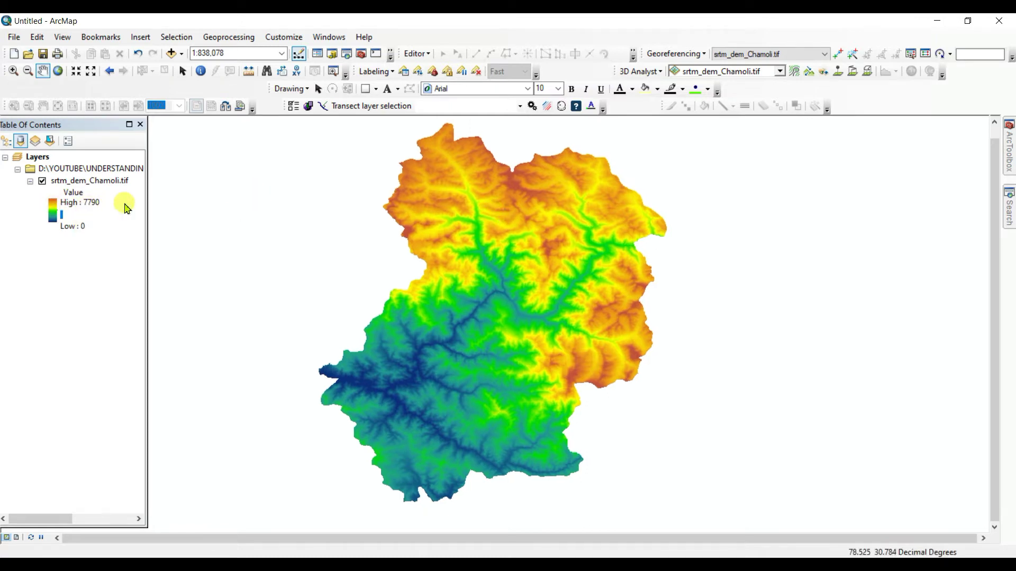
pyautogui.moveTo(498, 257); pyautogui.dragTo(494, 258)
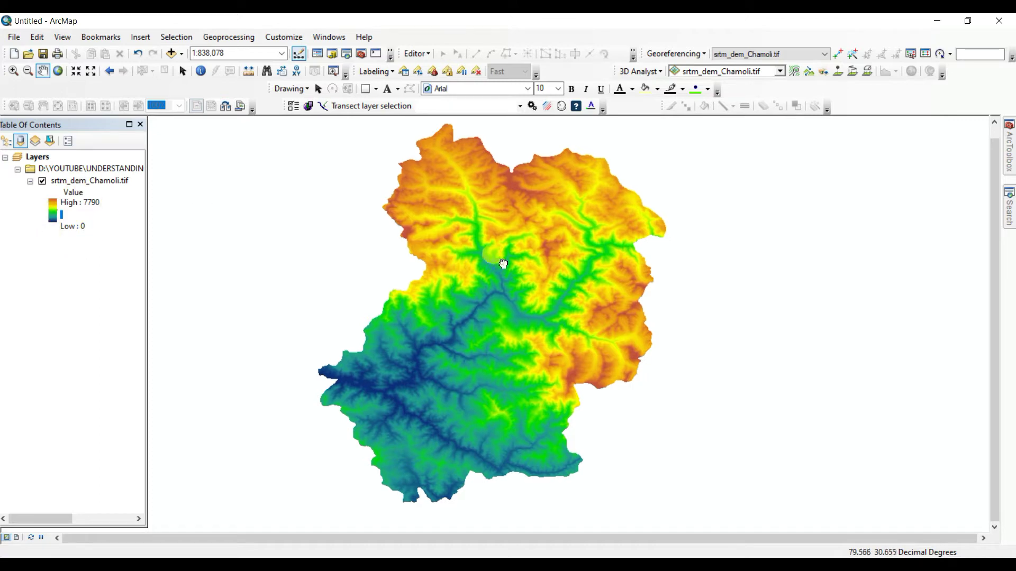
pyautogui.rightClick(83, 185)
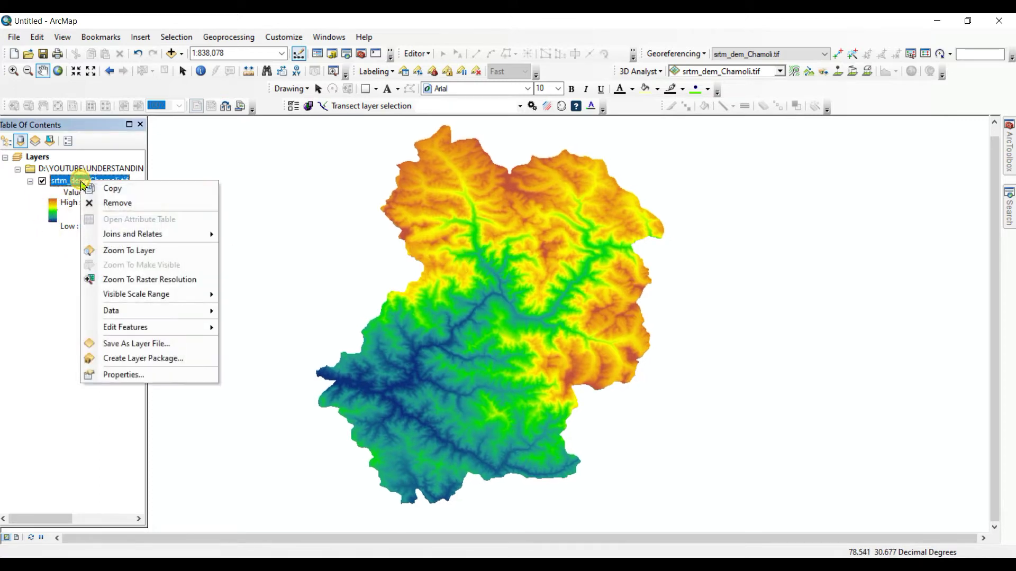
pyautogui.click(50, 249)
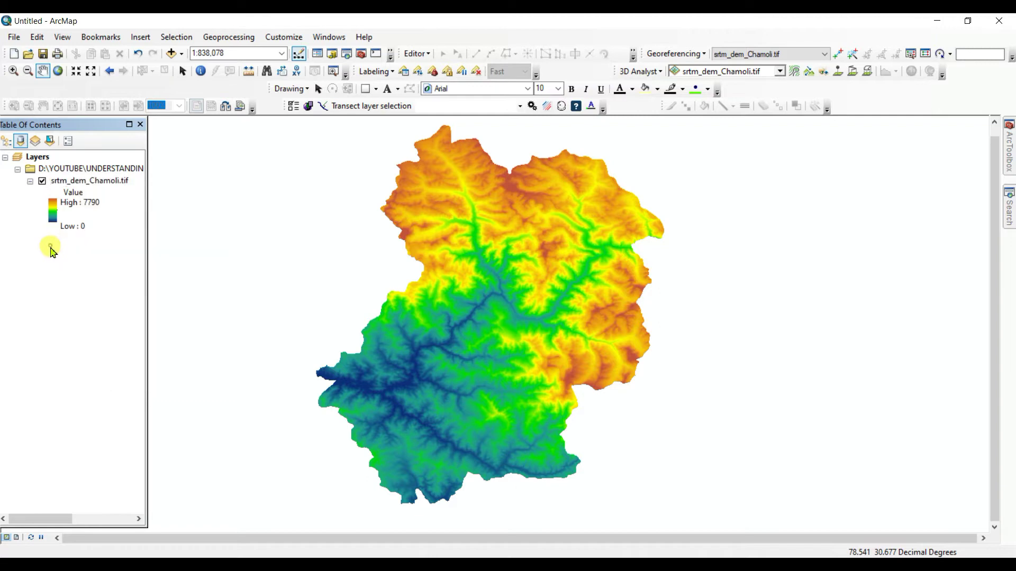
# Step: Add srtm_dem_Chamoli.tif from the GEE_DEM folder to the map a second time
pyautogui.click(171, 54)
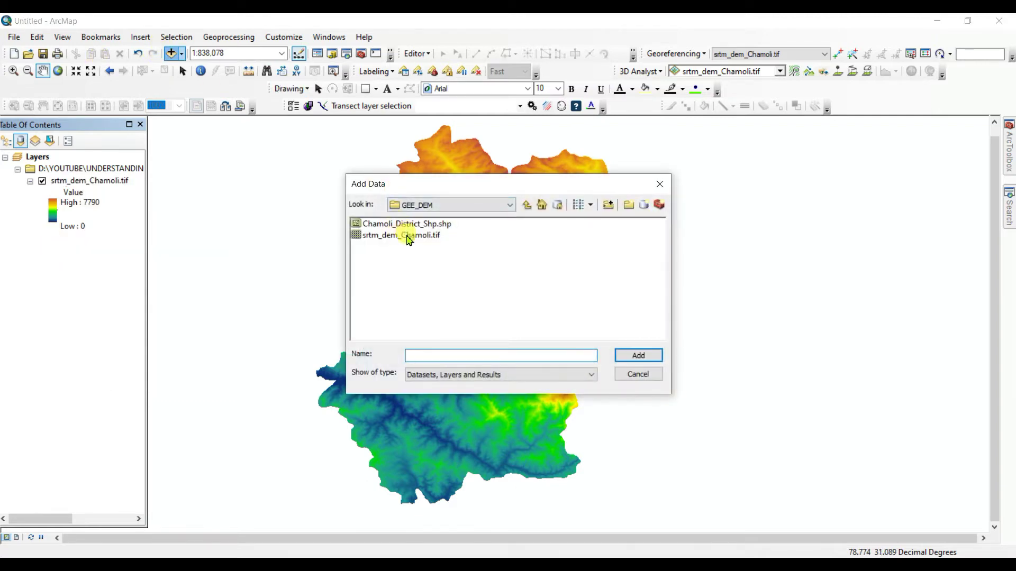
pyautogui.click(409, 237)
pyautogui.click(642, 355)
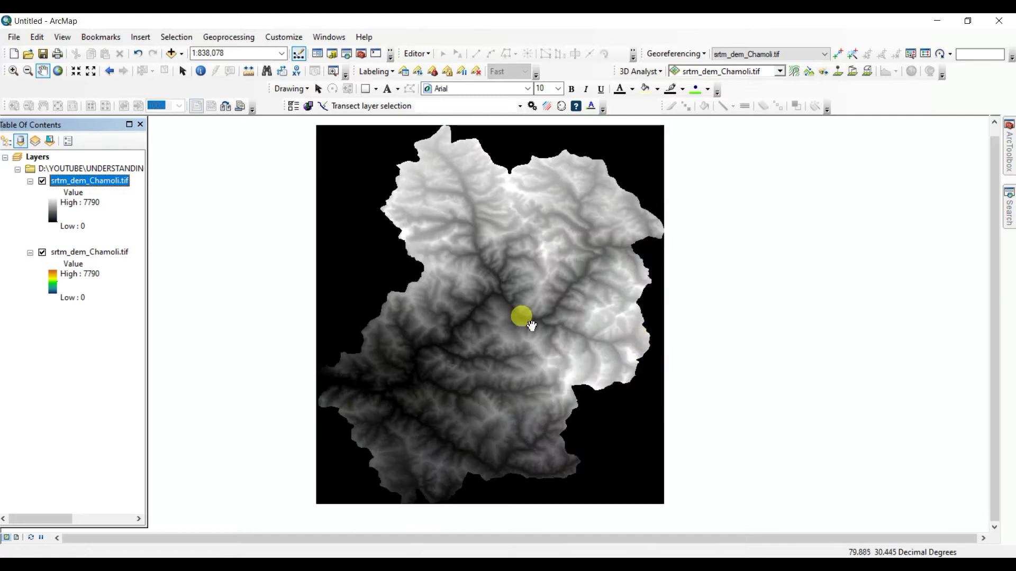
# Step: Symbolize the newly added grayscale DEM layer as Classified, using the dark green-yellow-red color ramp
pyautogui.rightClick(66, 183)
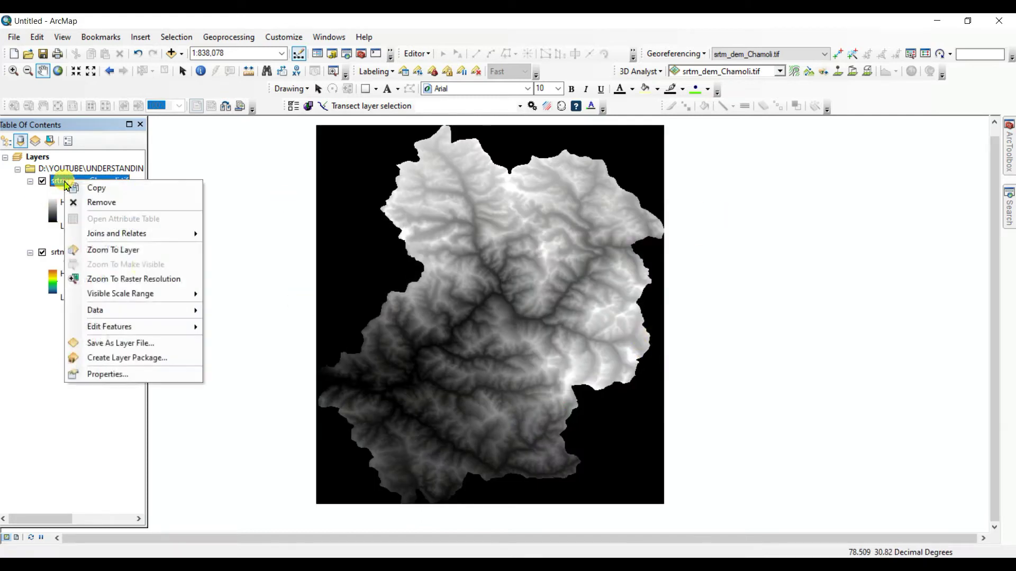
pyautogui.click(117, 374)
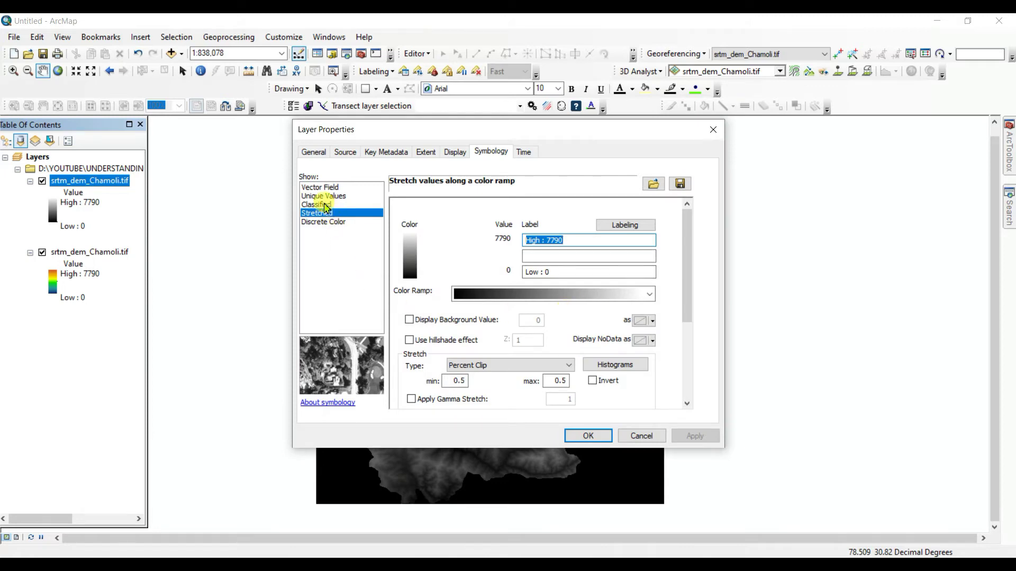
pyautogui.click(324, 204)
pyautogui.click(560, 338)
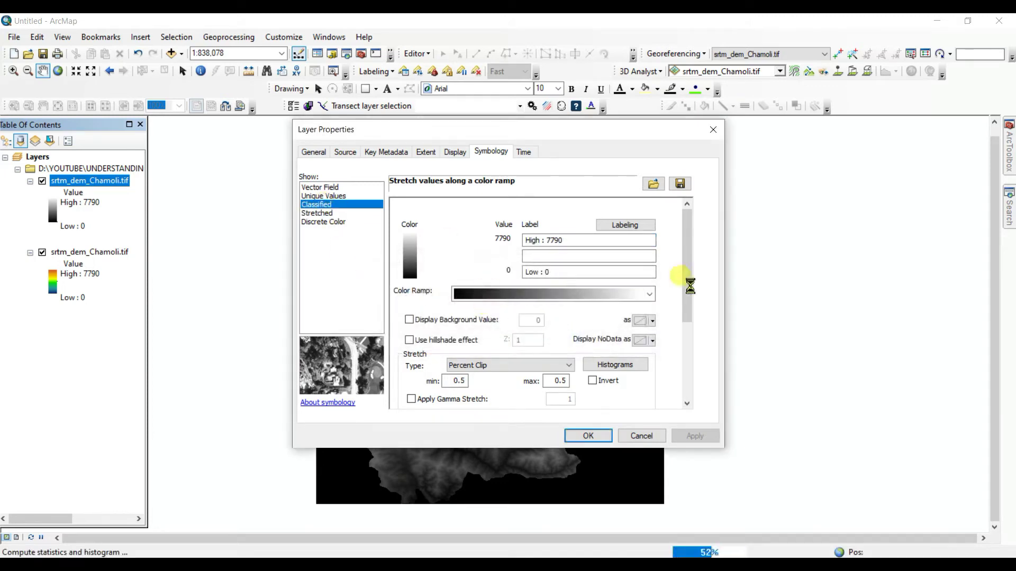
pyautogui.click(582, 271)
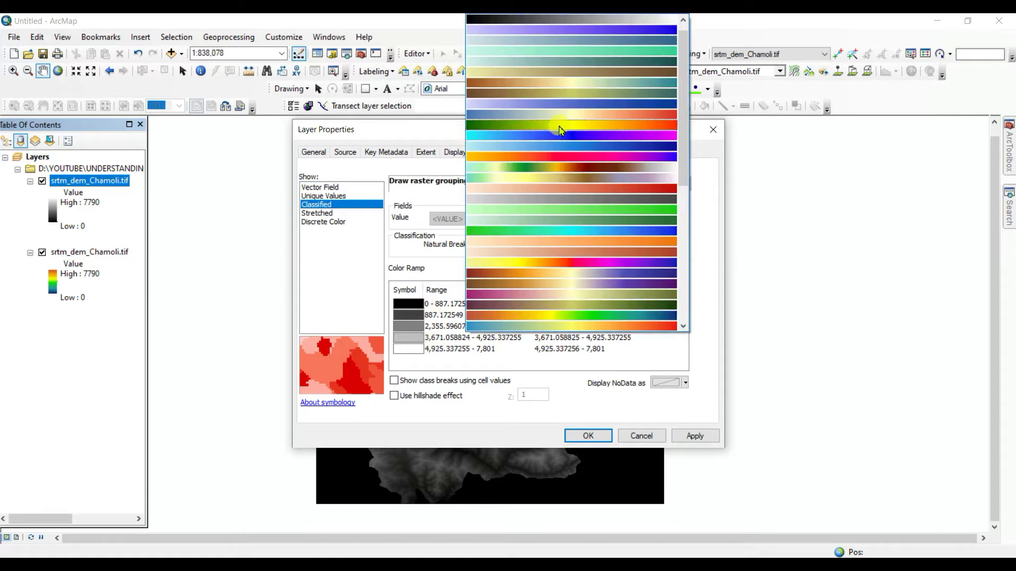
pyautogui.click(560, 129)
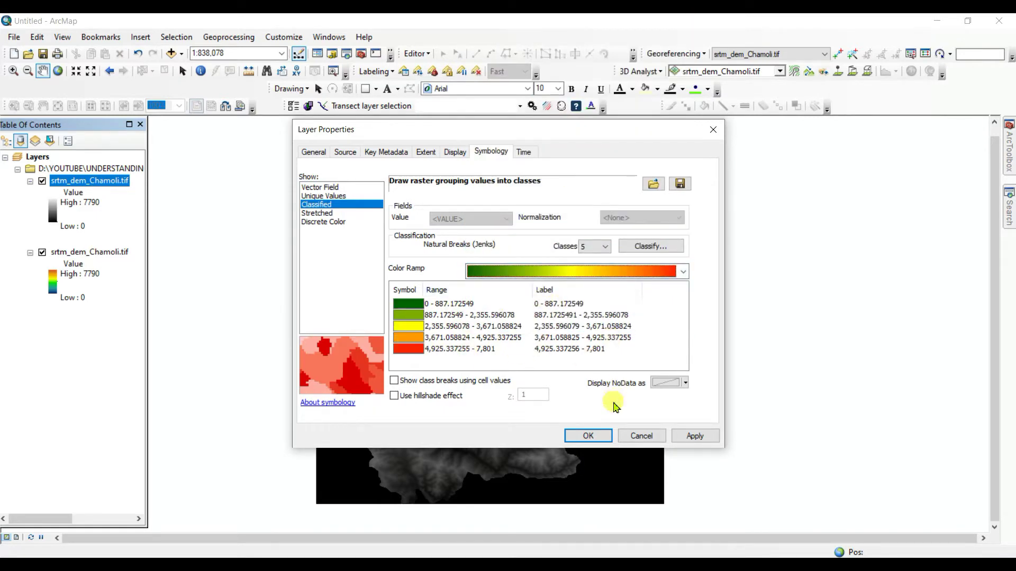
pyautogui.click(698, 437)
pyautogui.click(600, 438)
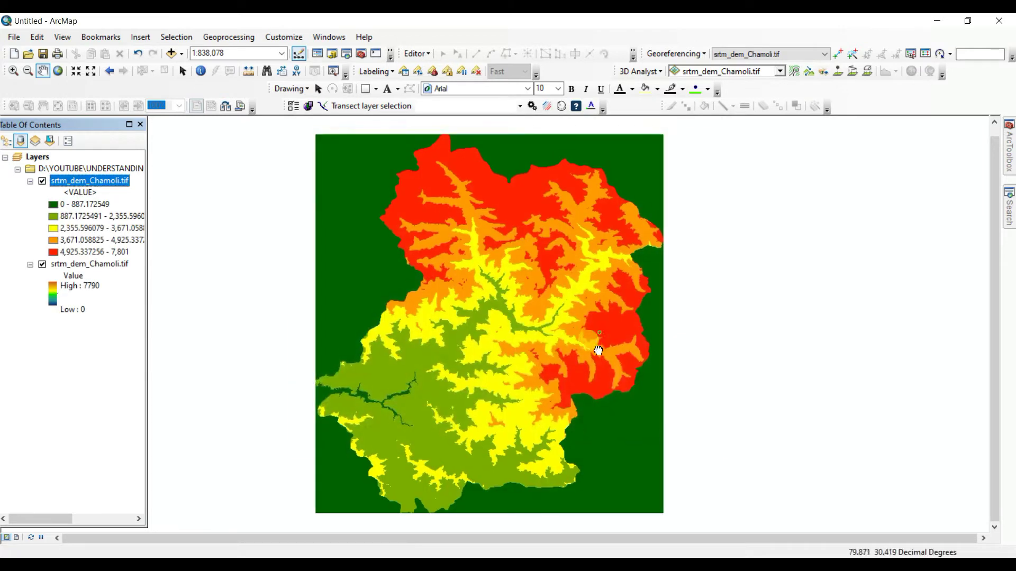
# Step: Hide the classified srtm_dem_Chamoli.tif layer so that the stretched DEM beneath it shows
pyautogui.moveTo(562, 418); pyautogui.dragTo(560, 403)
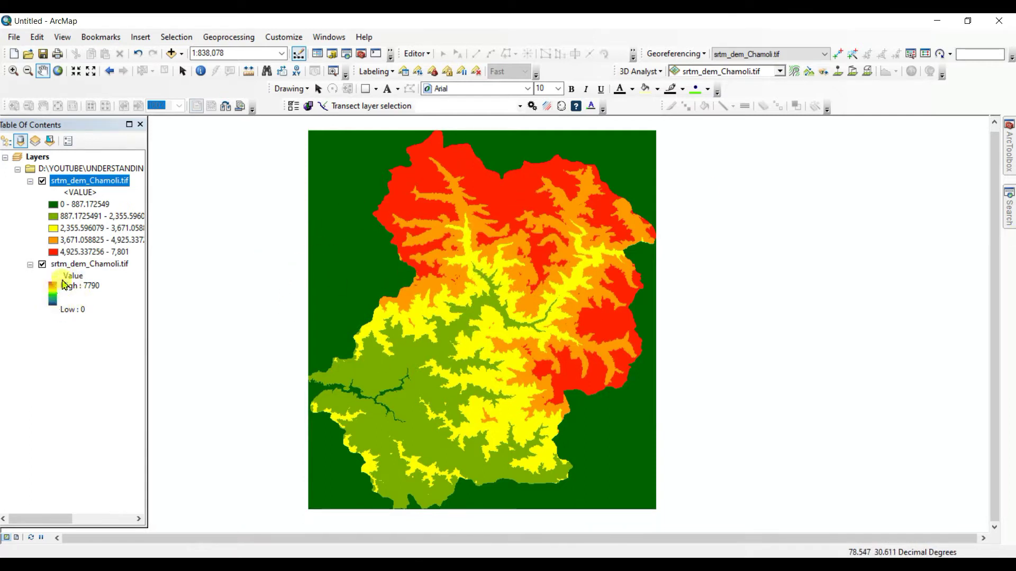
pyautogui.click(66, 229)
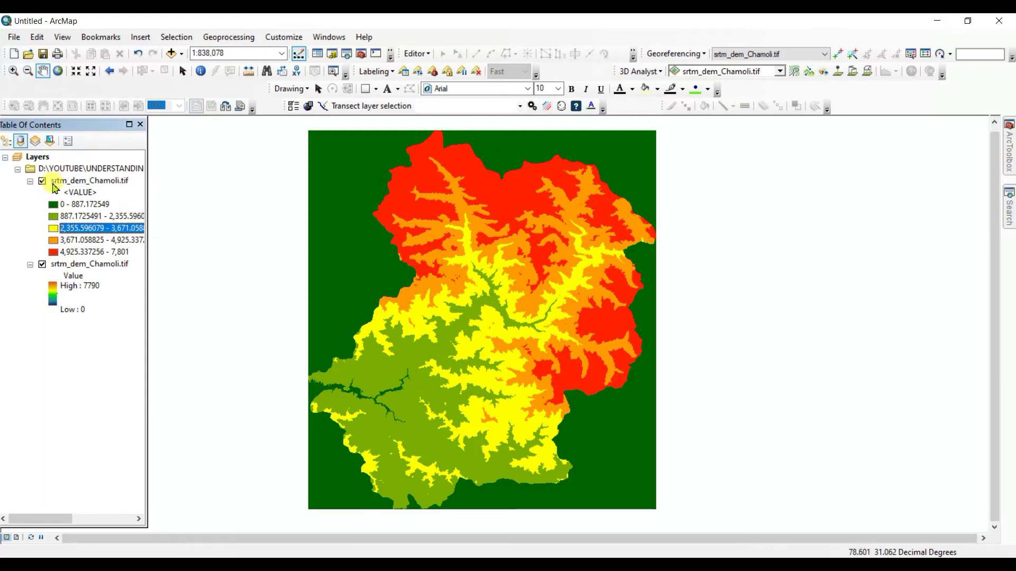
pyautogui.click(58, 181)
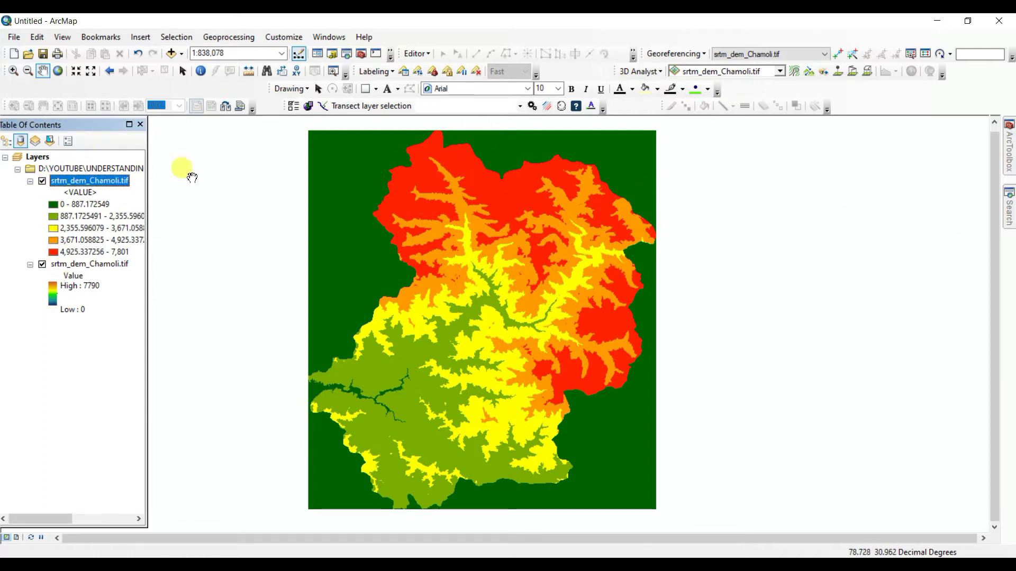
pyautogui.click(42, 180)
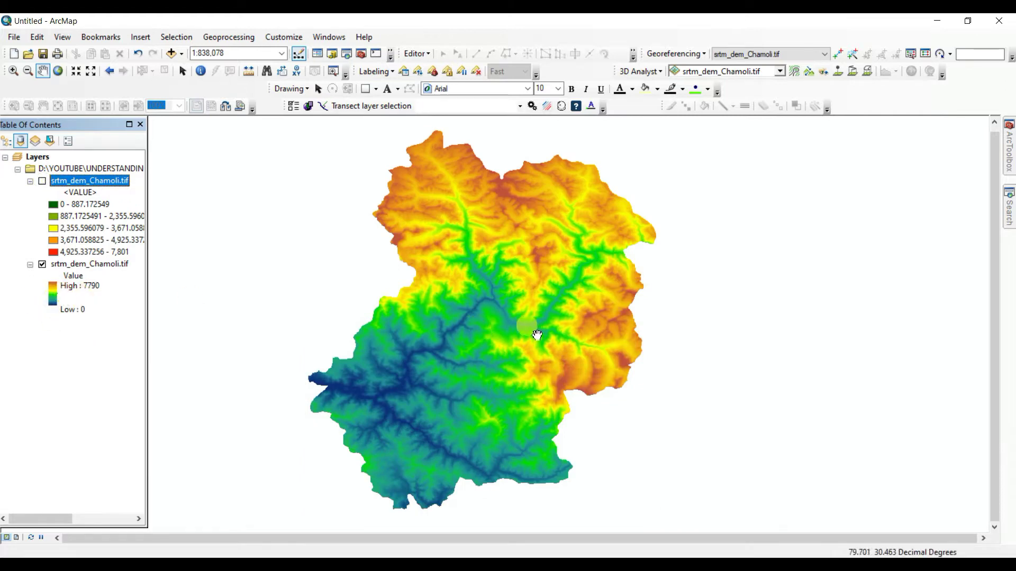
pyautogui.moveTo(532, 313); pyautogui.dragTo(540, 305)
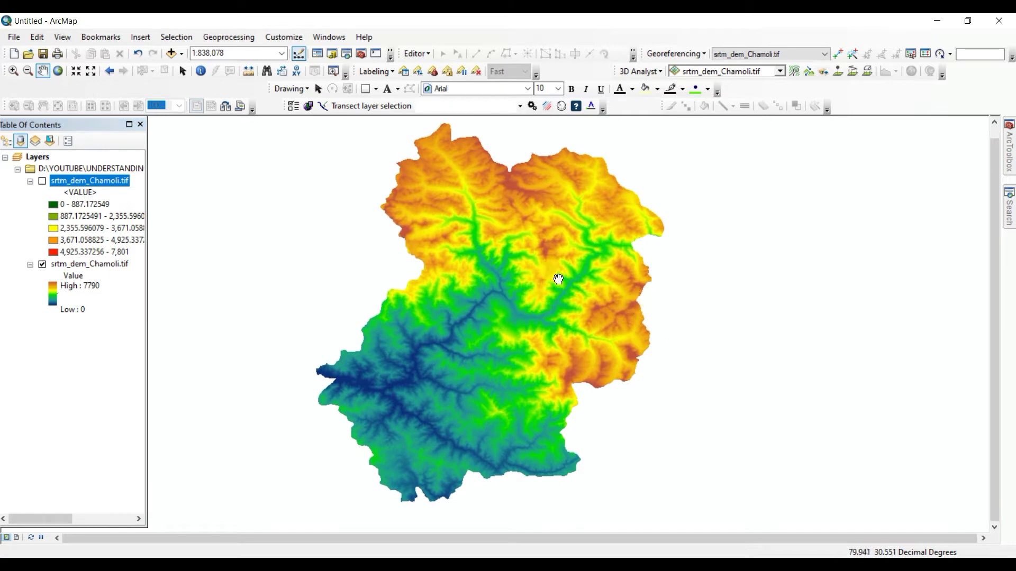
# Step: Add Chamoli_District_Shp.shp from the GEE_DEM folder and give its polygon the Hollow symbol
pyautogui.click(173, 57)
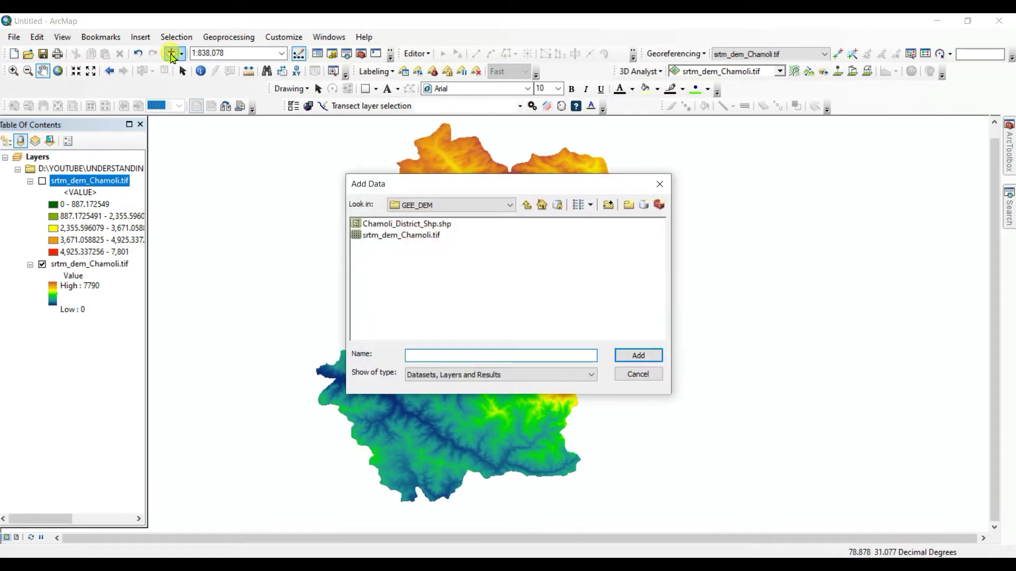
pyautogui.click(409, 224)
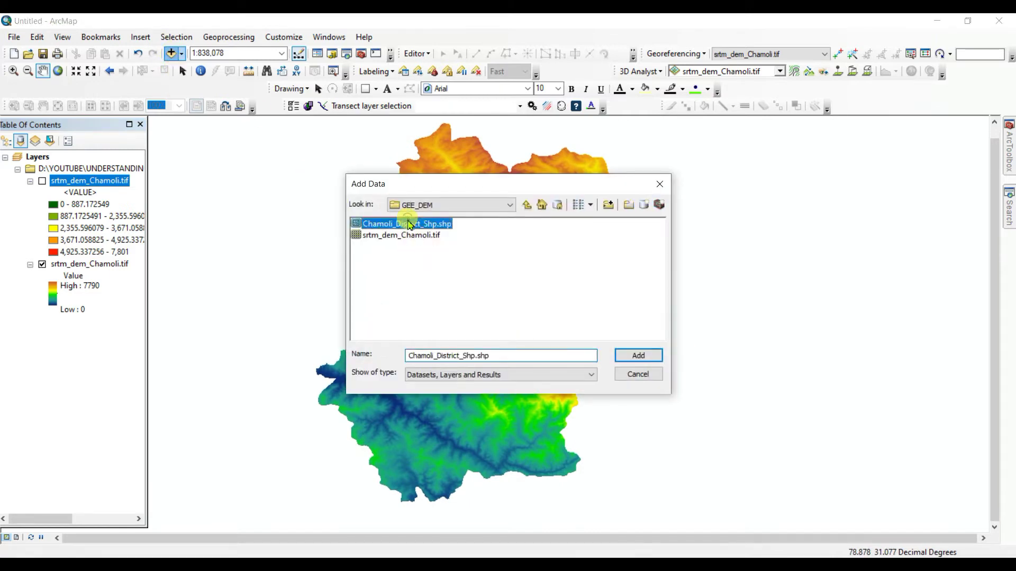
pyautogui.click(633, 356)
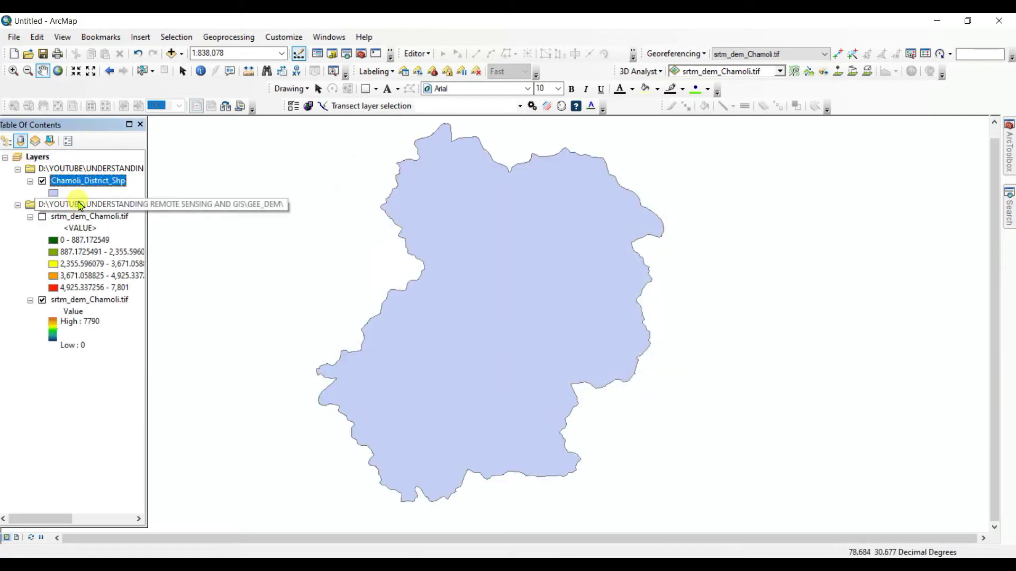
pyautogui.click(54, 193)
pyautogui.click(37, 173)
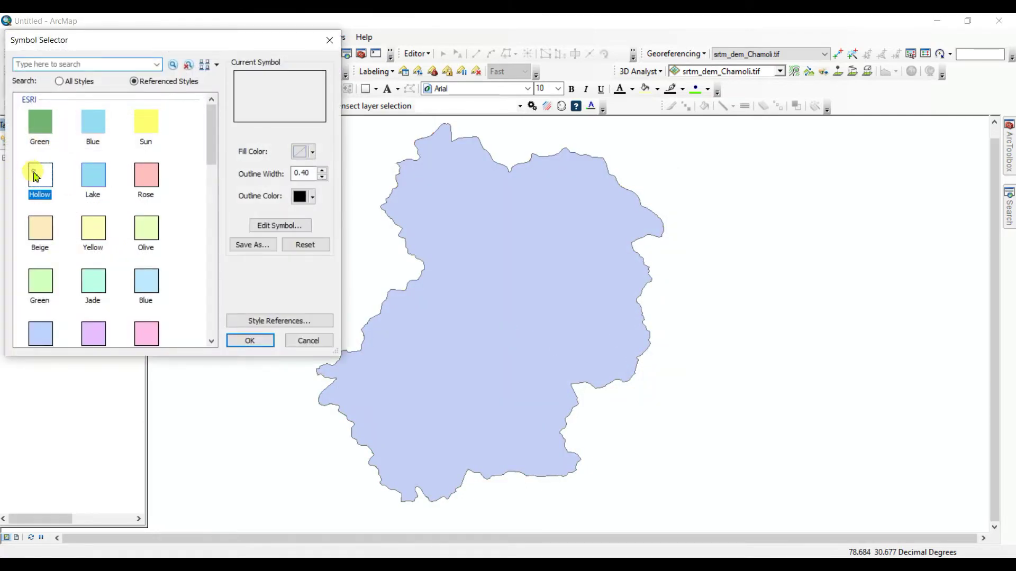
pyautogui.click(256, 339)
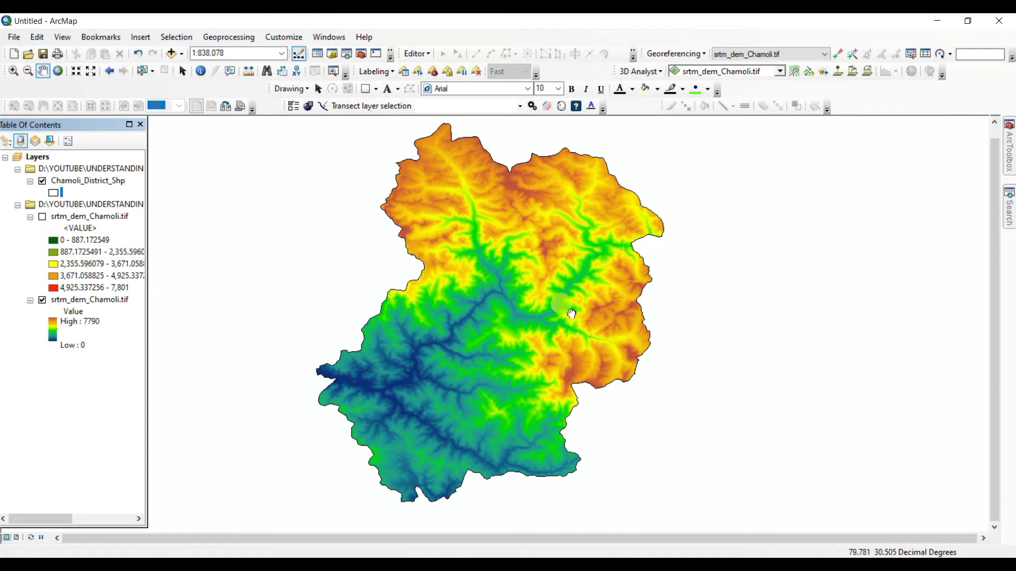
# Step: Set up Extract by Mask with srtm_dem_Chamoli.tif as the input raster and Chamoli_District_Shp as the mask
pyautogui.moveTo(1008, 157)
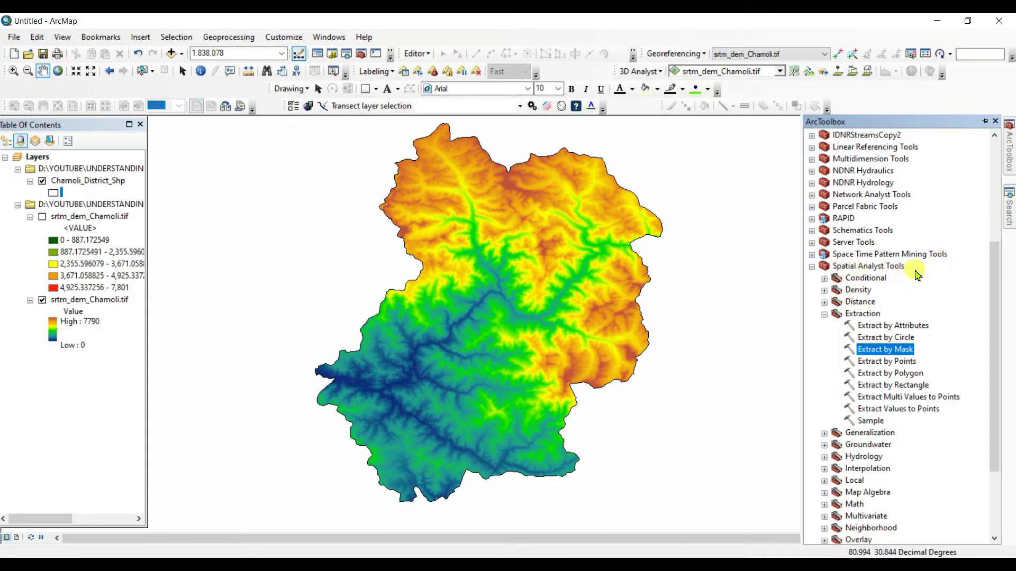
pyautogui.doubleClick(886, 349)
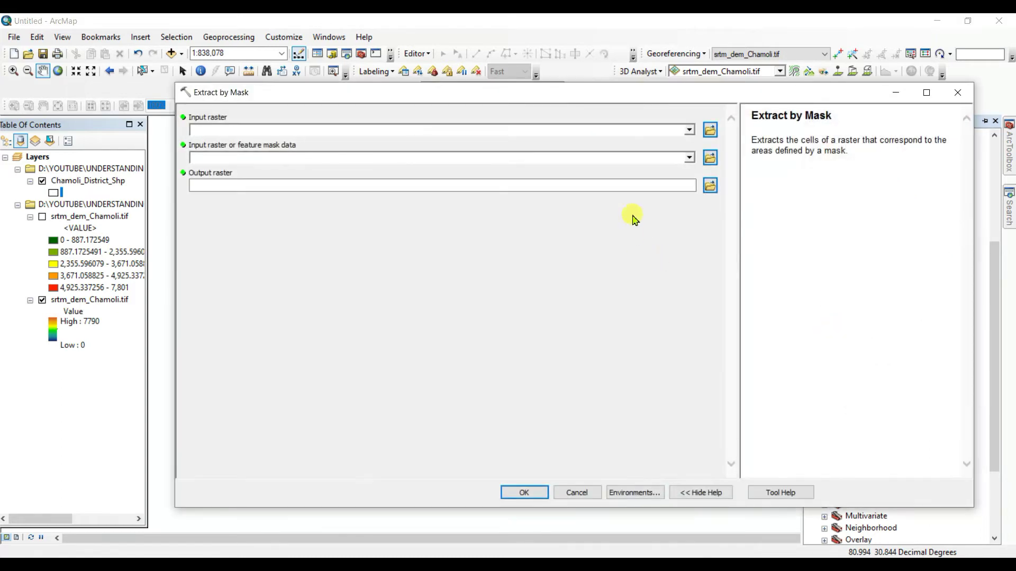
pyautogui.click(688, 130)
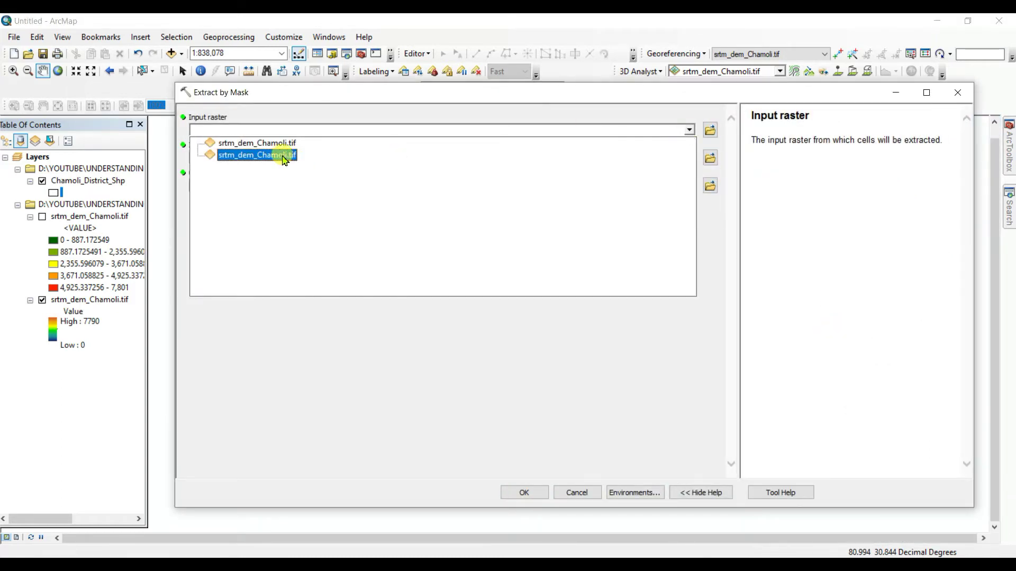
pyautogui.click(258, 143)
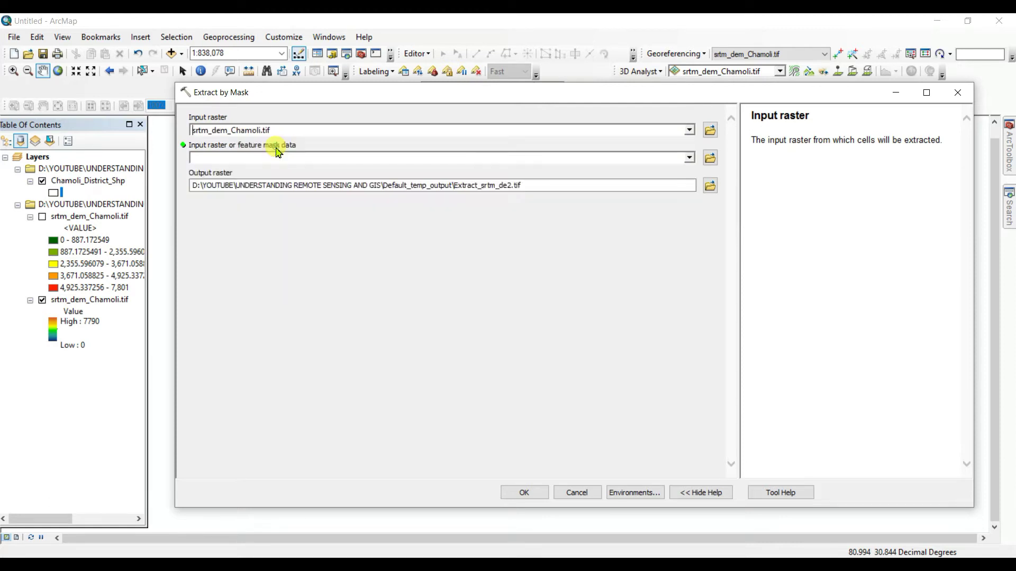
pyautogui.click(690, 159)
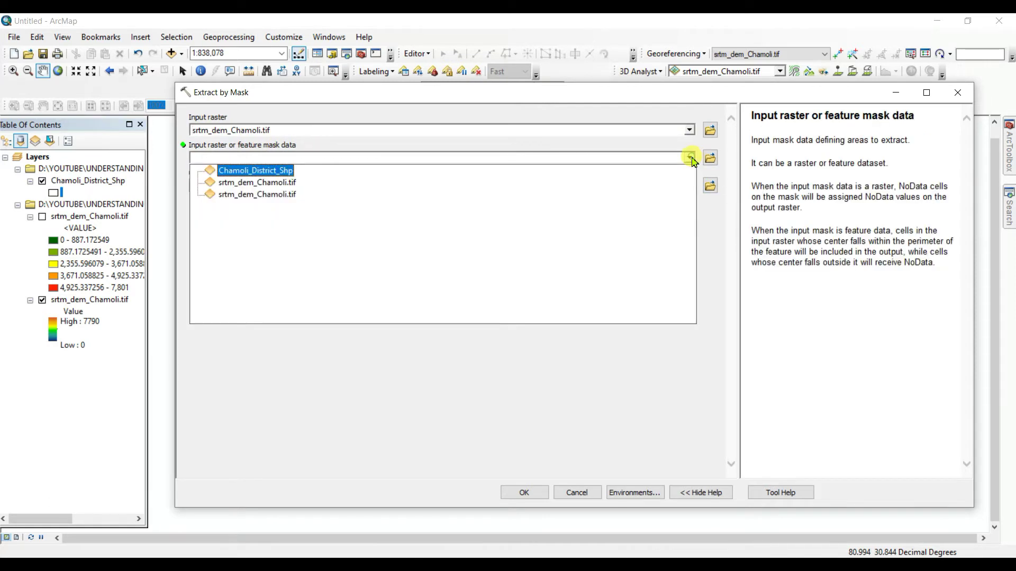
pyautogui.click(261, 171)
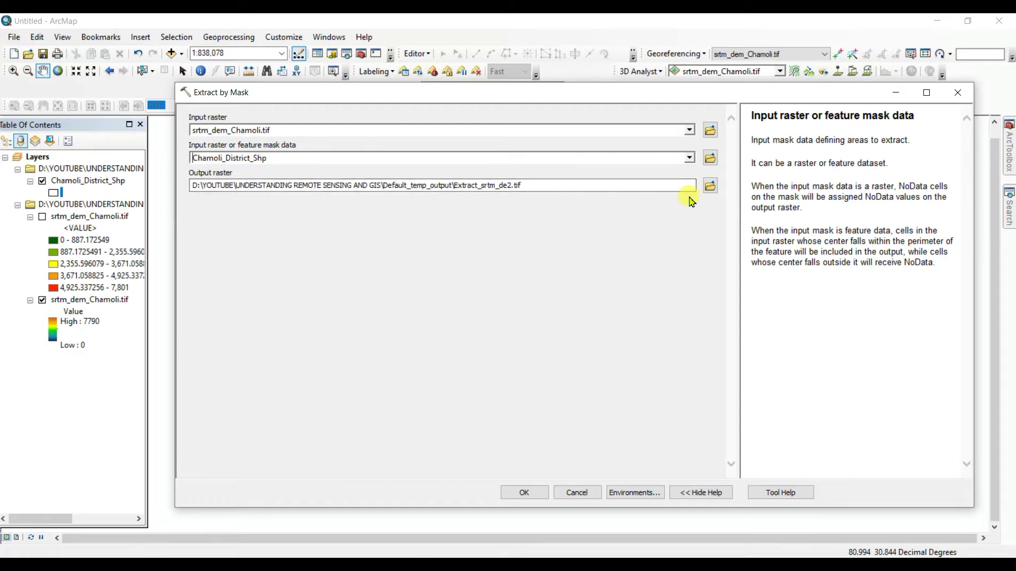
# Step: Set the output raster to srtm_dem_Chamoli_extract.tif in the GEE_DEM folder and run the extraction
pyautogui.click(710, 186)
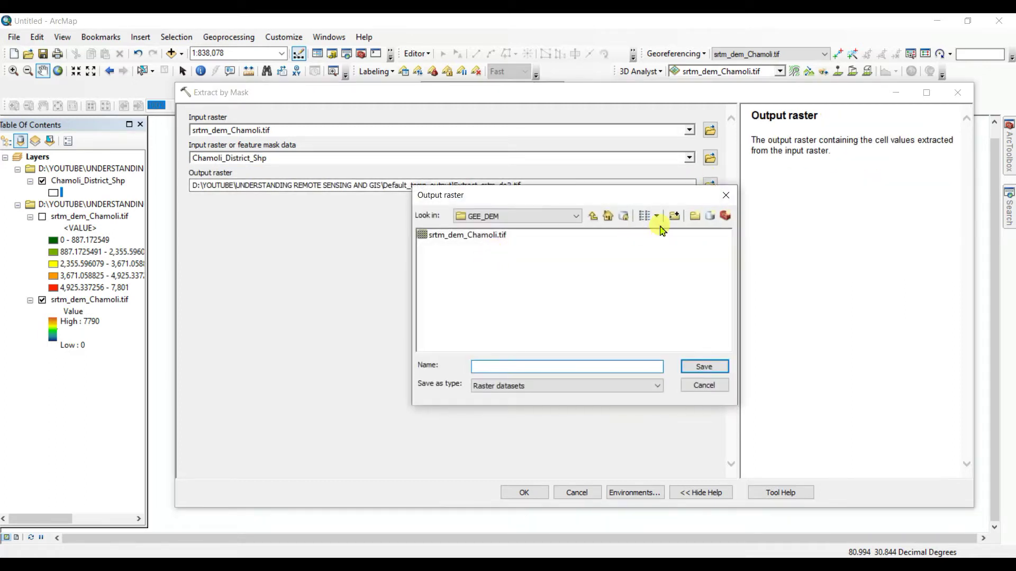
pyautogui.click(695, 217)
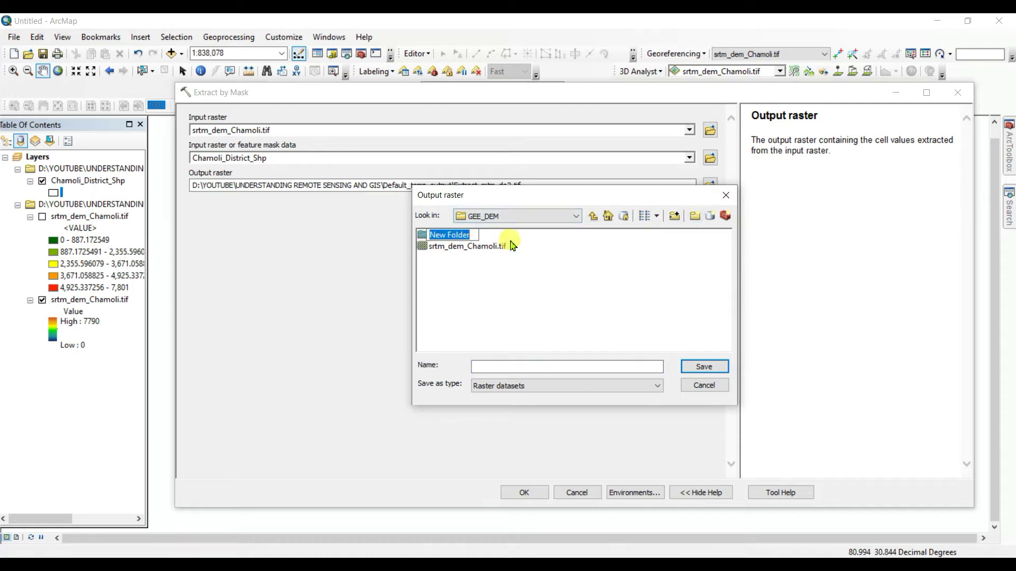
pyautogui.click(538, 236)
pyautogui.click(470, 248)
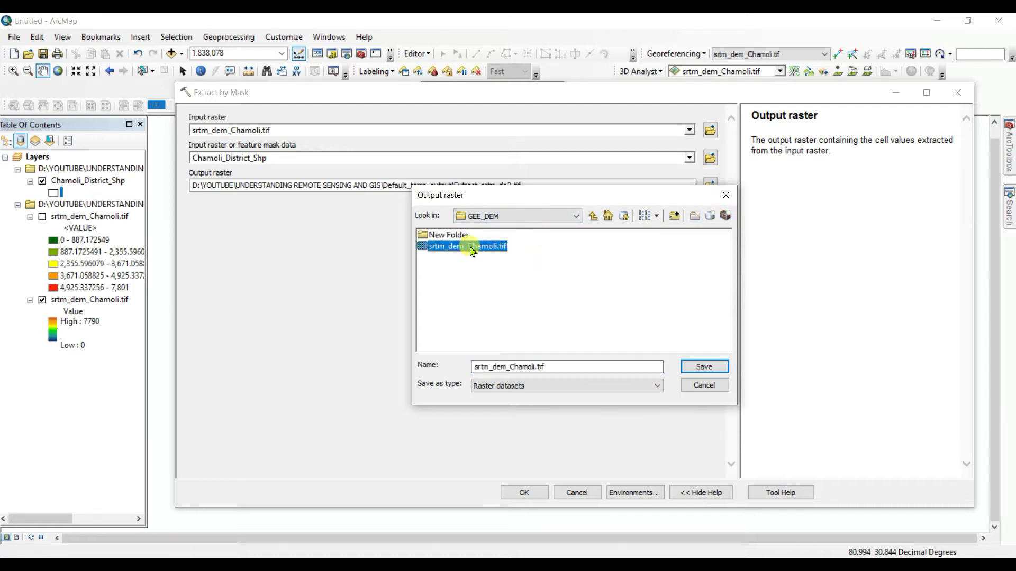
pyautogui.click(535, 367)
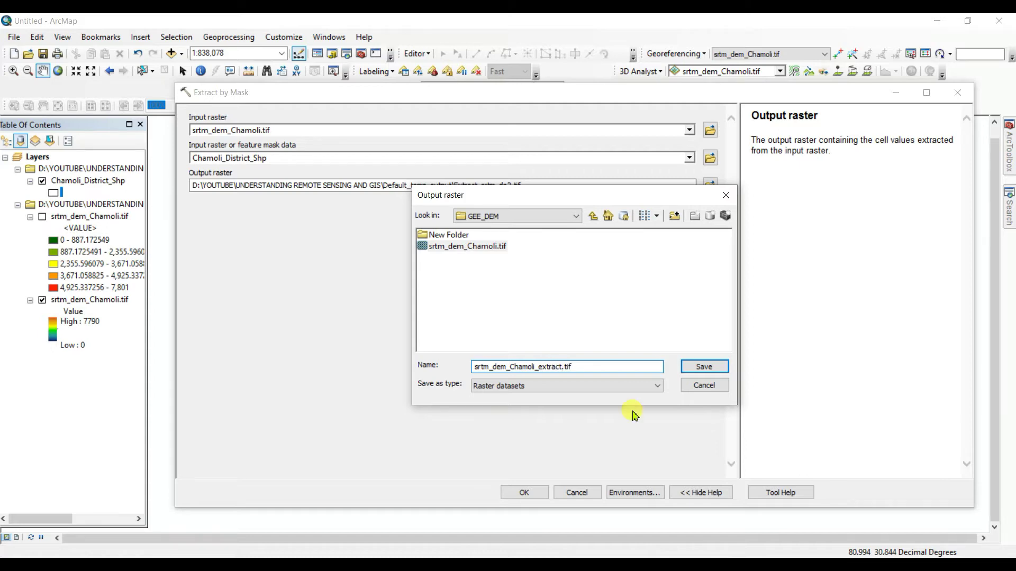
pyautogui.click(711, 367)
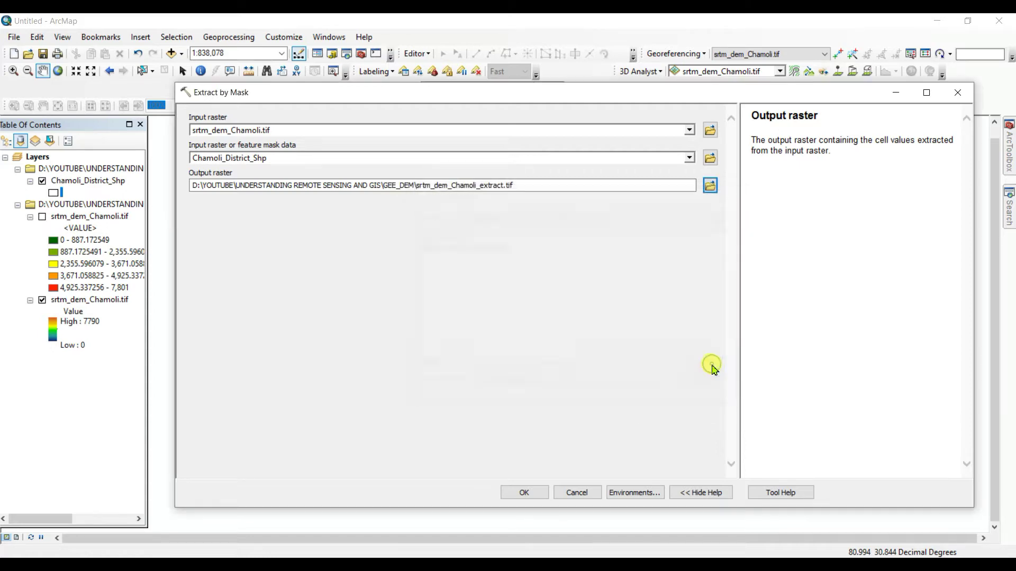
pyautogui.click(533, 495)
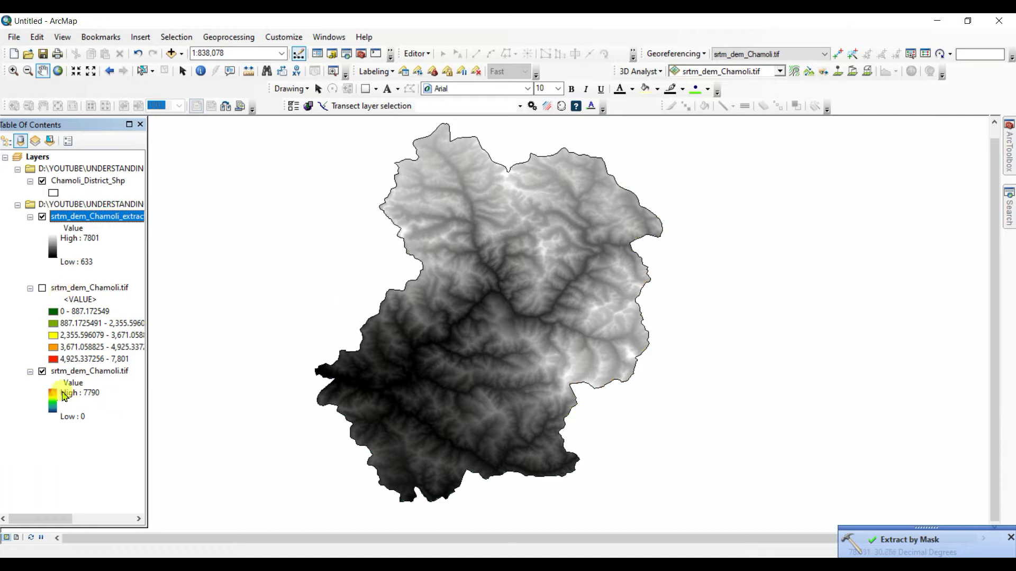
# Step: Hide the stretched srtm_dem_Chamoli.tif layer and widen the table of contents to fit the layer names
pyautogui.click(42, 373)
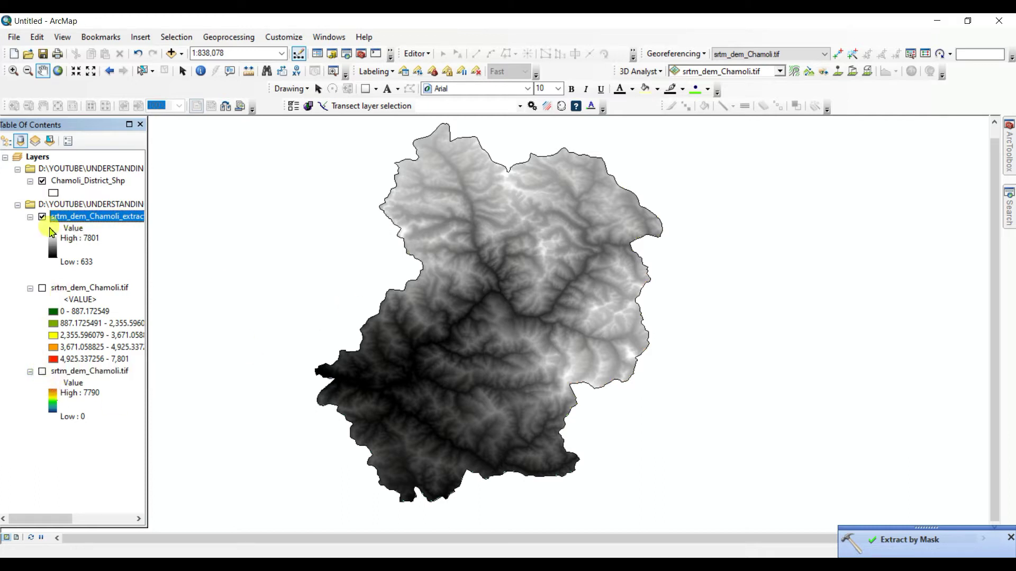
pyautogui.moveTo(457, 323); pyautogui.dragTo(455, 331)
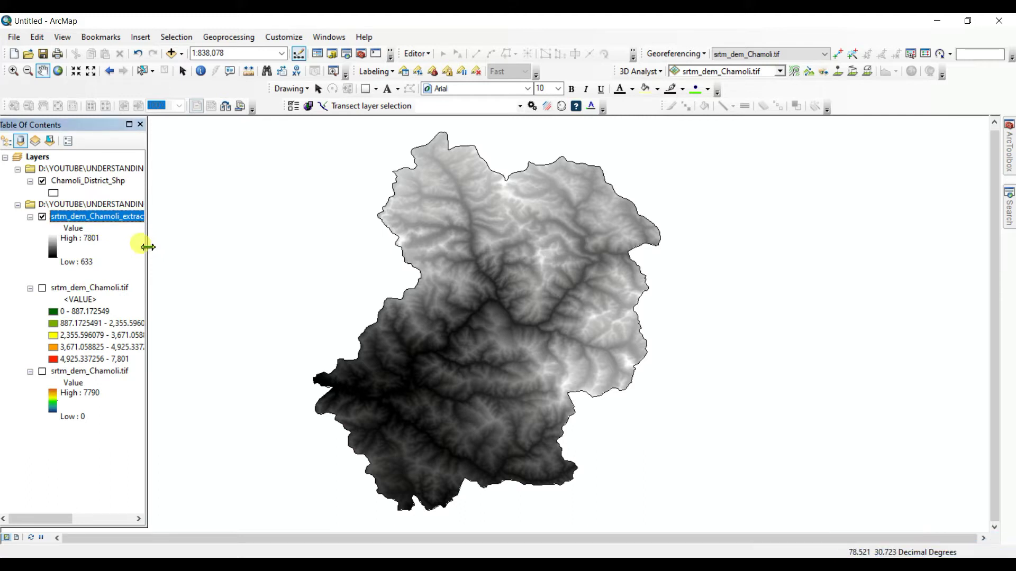
pyautogui.moveTo(148, 252); pyautogui.dragTo(205, 253)
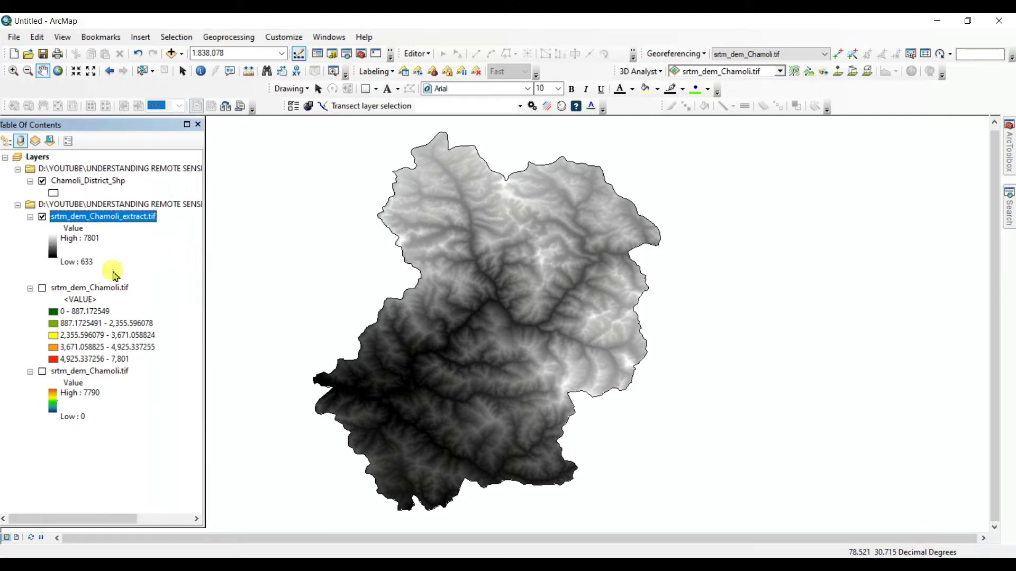
# Step: Apply the orange-red, yellow, green and dark blue color ramp, inverted, to the srtm_dem_Chamoli_extract.tif layer
pyautogui.rightClick(53, 249)
pyautogui.click(79, 258)
pyautogui.click(127, 290)
pyautogui.click(121, 147)
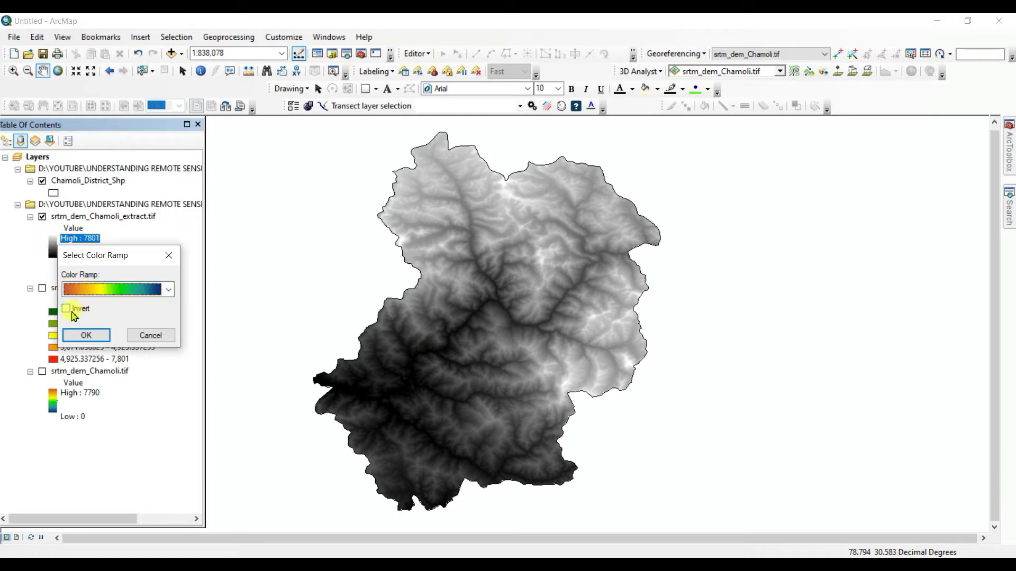
pyautogui.click(86, 335)
pyautogui.moveTo(533, 356); pyautogui.dragTo(541, 344)
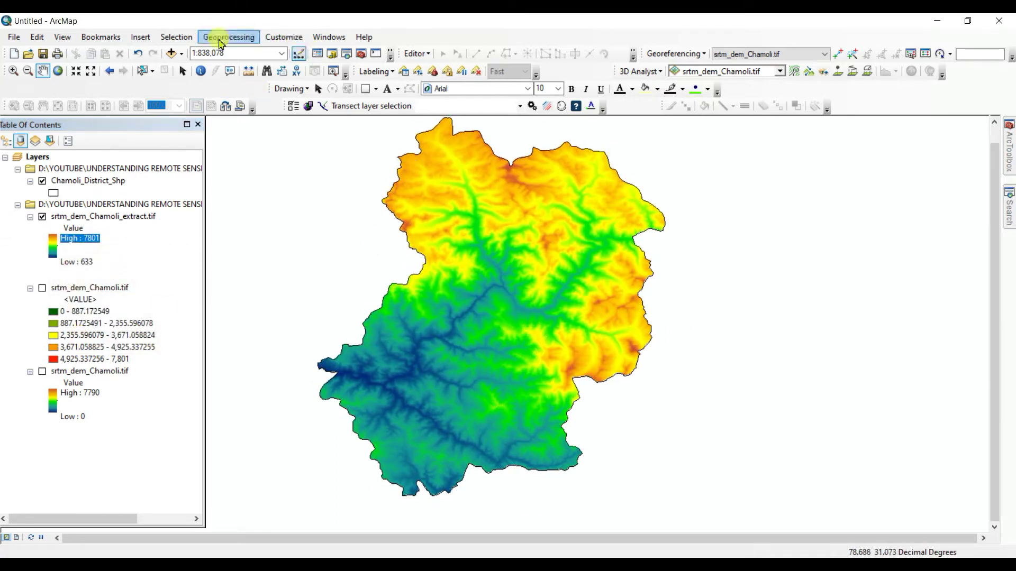
# Step: Add srtm_dem_Chamoli_extract.tif from the GEE_DEM folder to the map a second time, building its pyramids
pyautogui.click(170, 53)
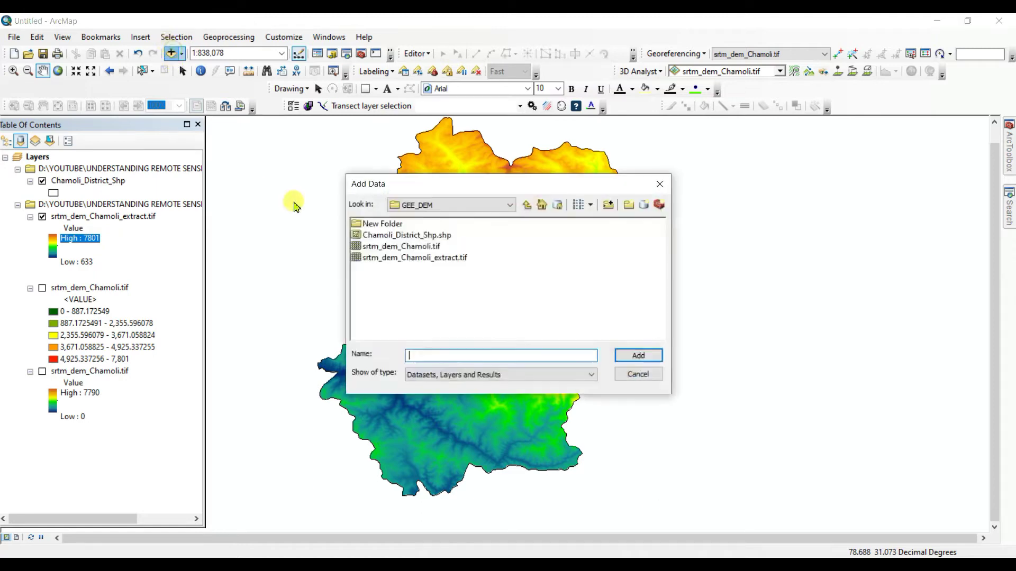
pyautogui.click(434, 259)
pyautogui.click(634, 356)
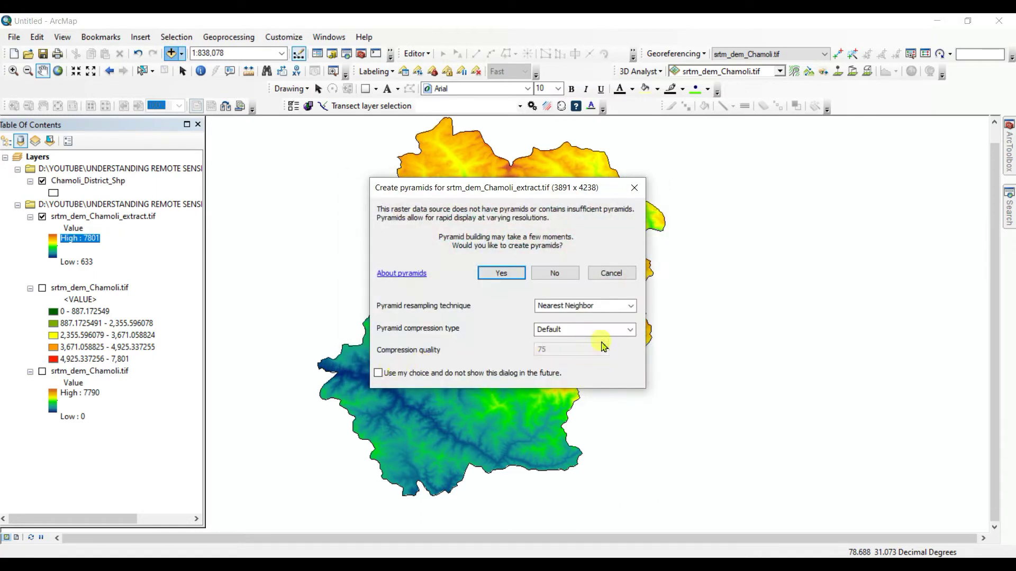
pyautogui.click(501, 273)
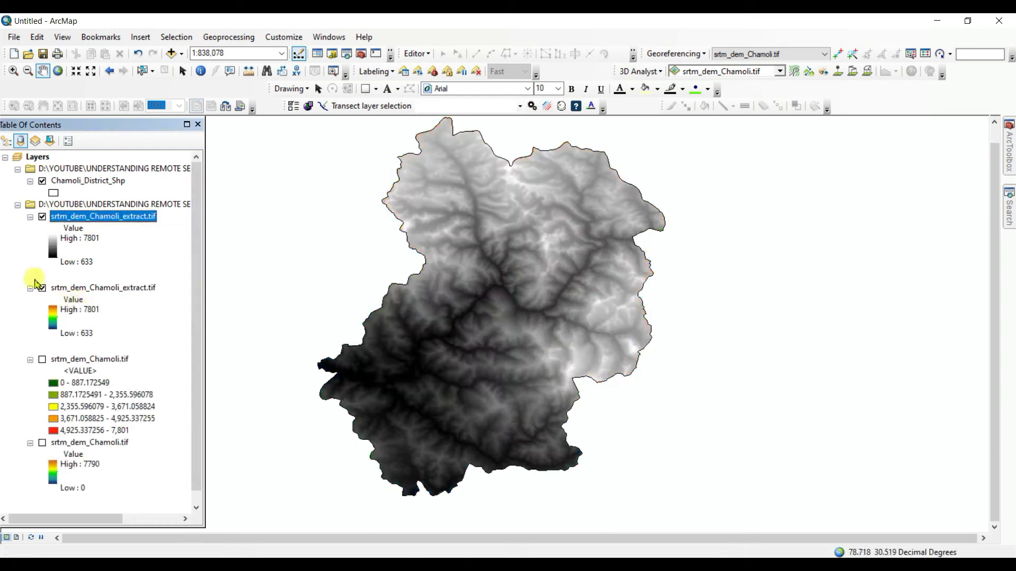
# Step: Symbolize the upper srtm_dem_Chamoli_extract.tif layer as five classes with the green-yellow-red color ramp, and hide the stretched extract layer
pyautogui.rightClick(79, 215)
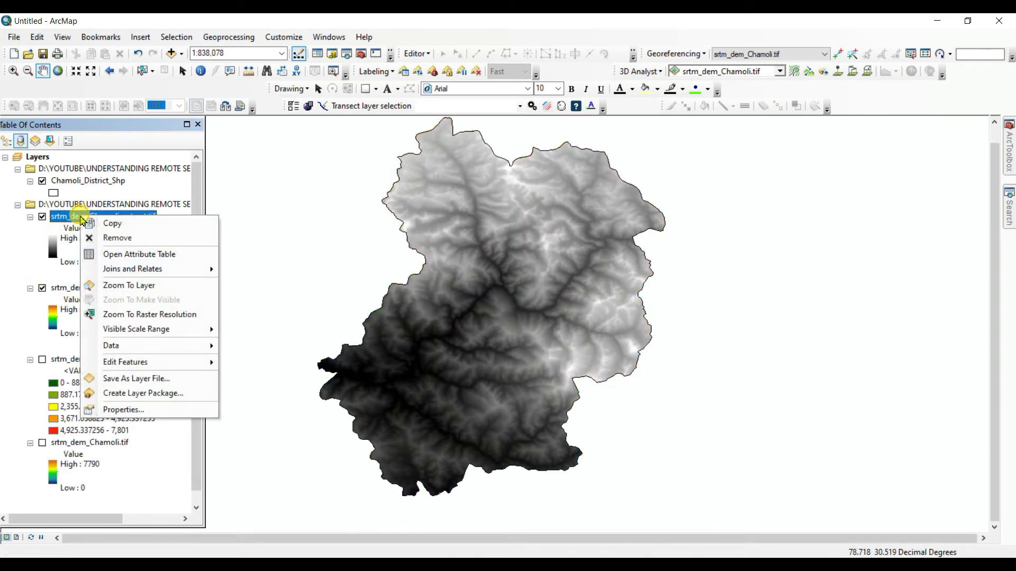
pyautogui.click(126, 410)
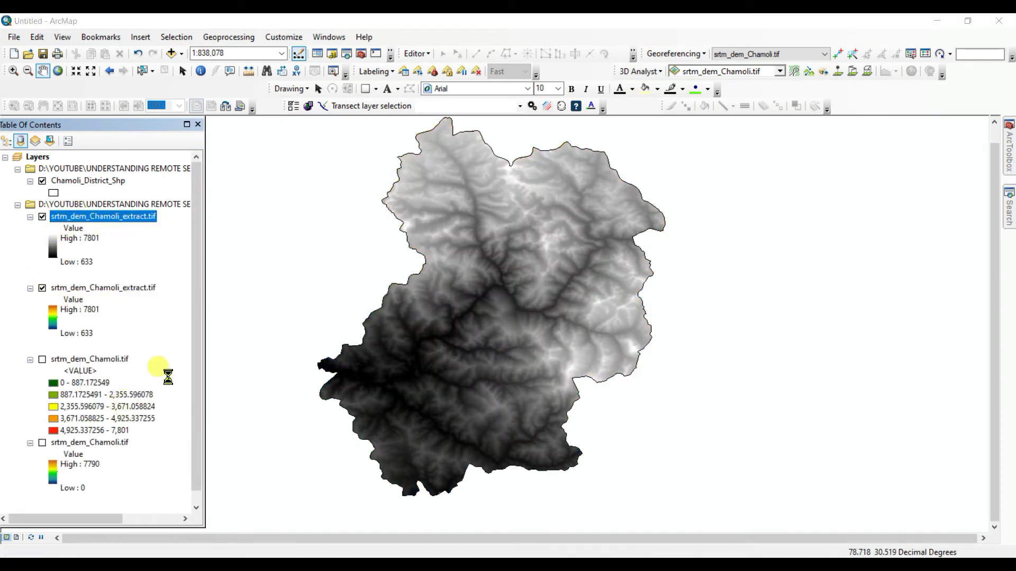
pyautogui.click(313, 191)
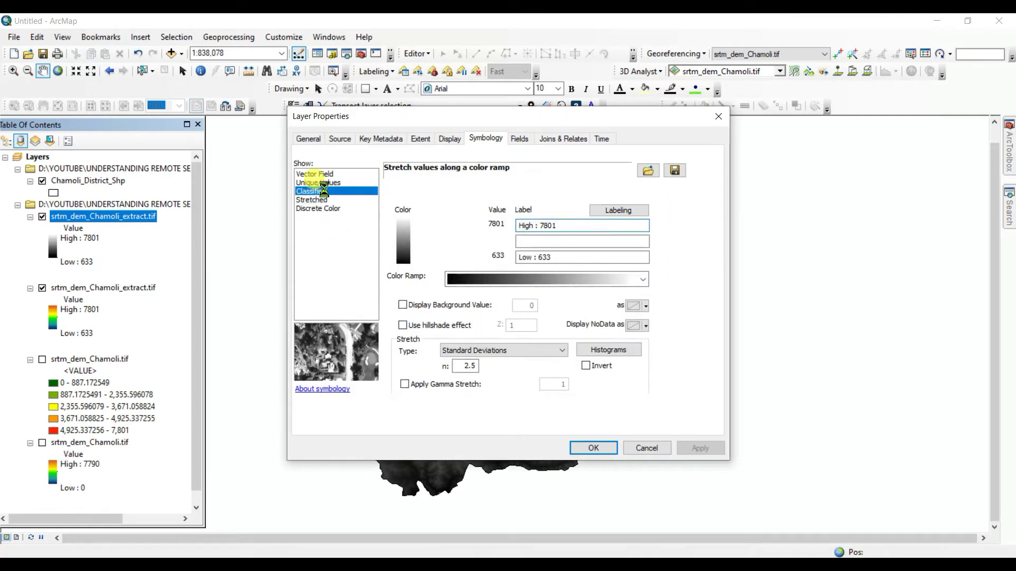
pyautogui.click(608, 258)
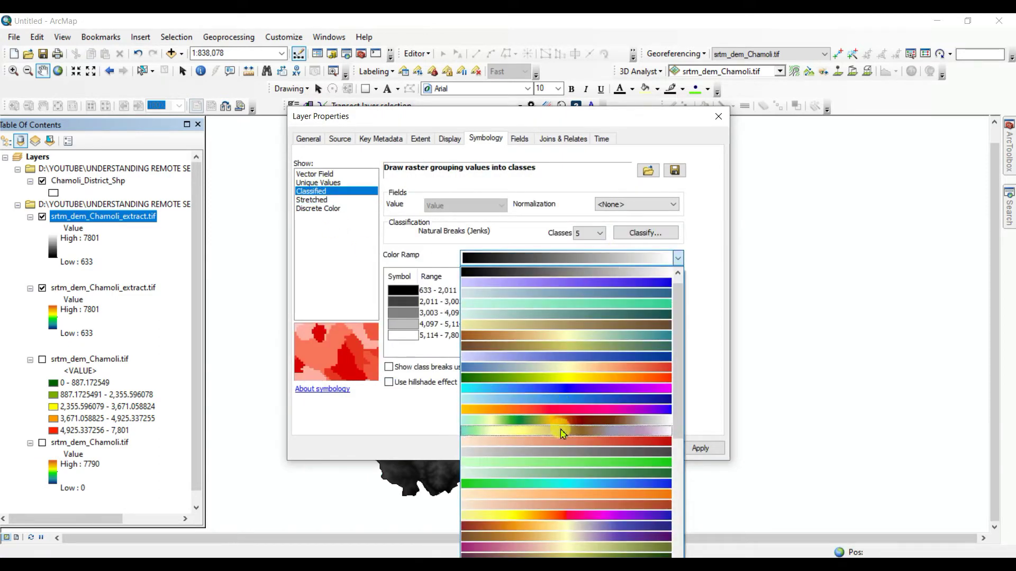
pyautogui.click(573, 378)
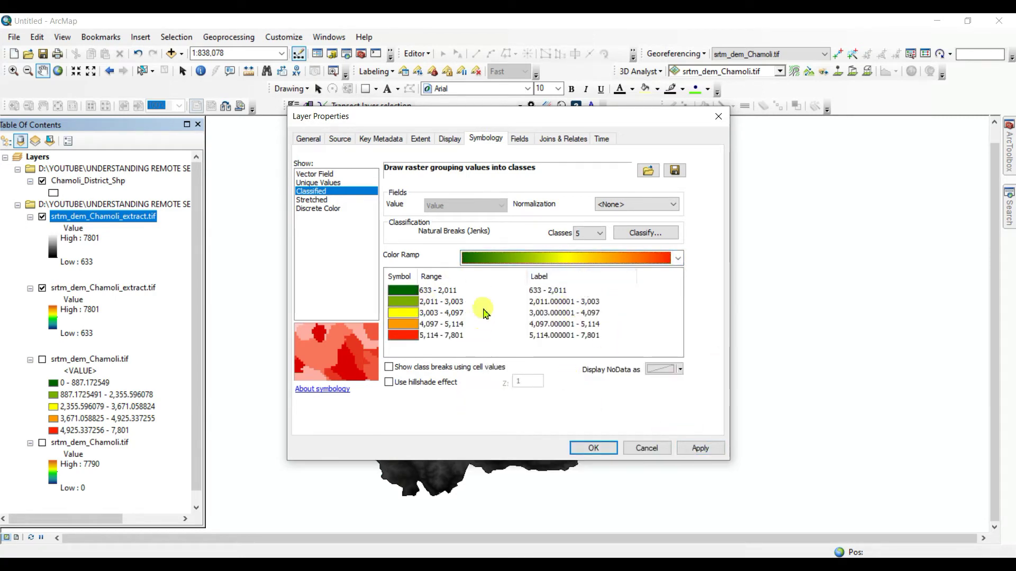
pyautogui.click(700, 448)
pyautogui.click(593, 448)
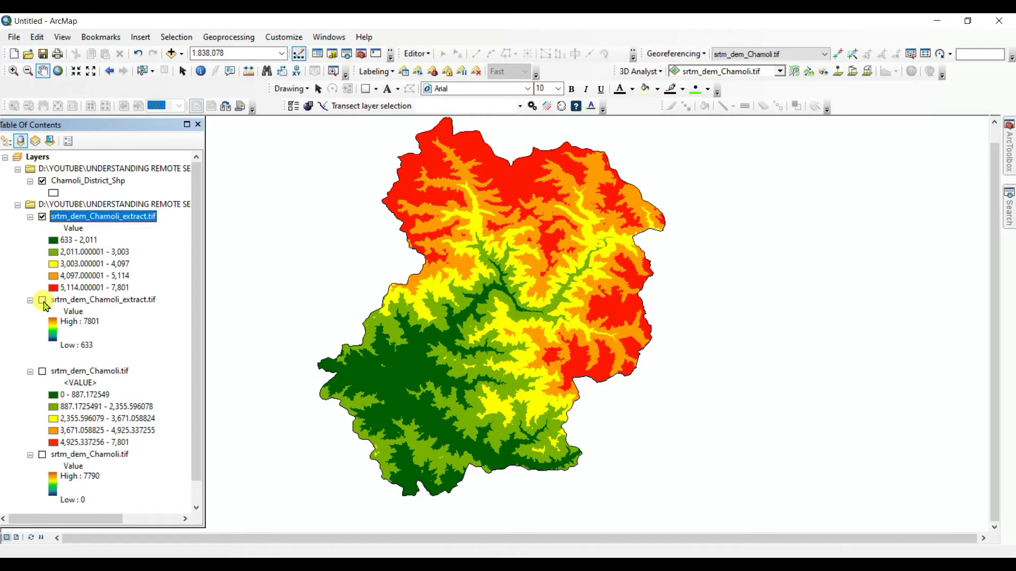
pyautogui.scroll(-1, 58, 376)
pyautogui.scroll(1, 62, 373)
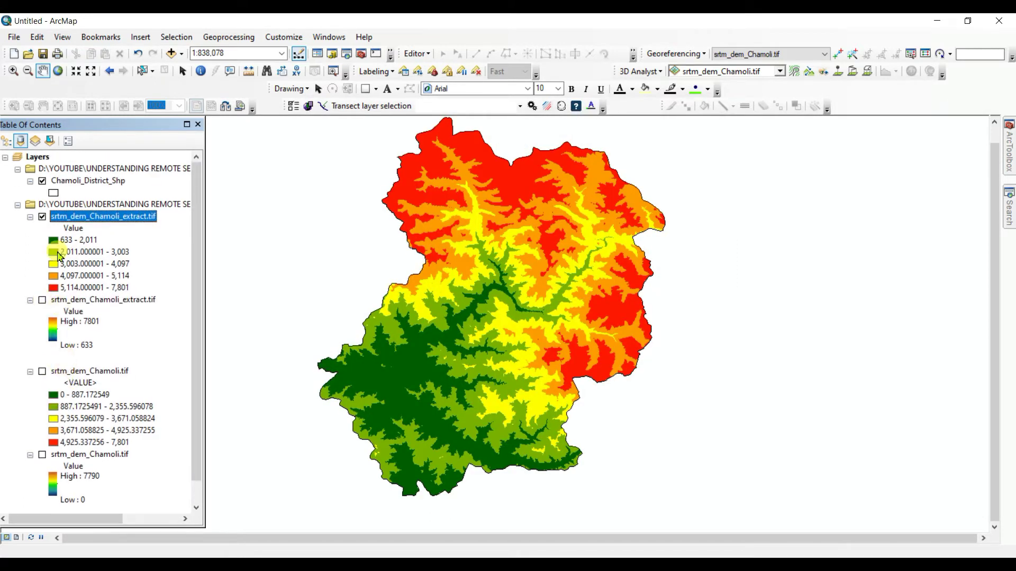
pyautogui.moveTo(477, 295); pyautogui.dragTo(480, 293)
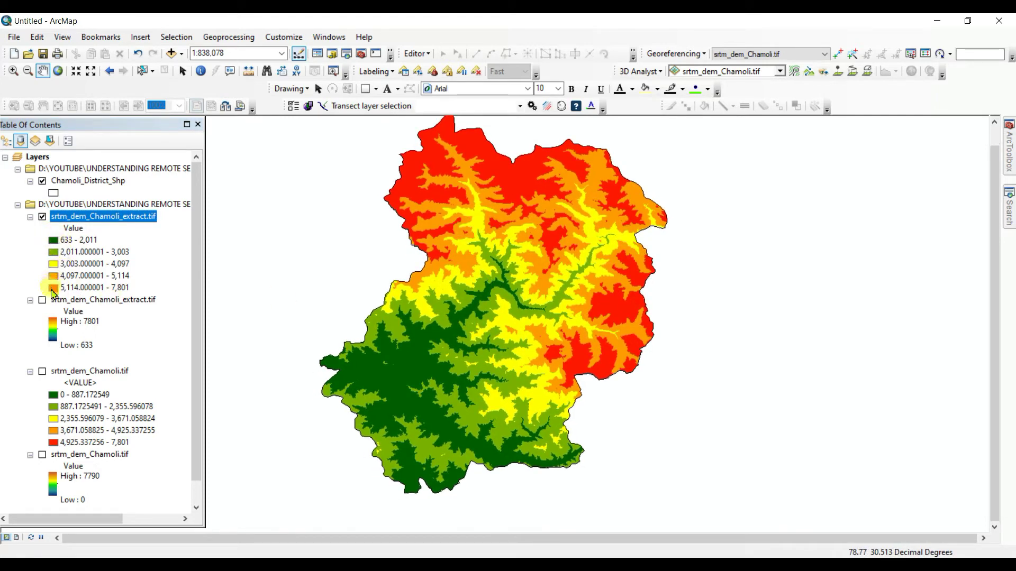
# Step: Move the first four class breaks of the classified extract layer manually to about 1,430, 2,599, 4,505 and 5,795
pyautogui.rightClick(107, 217)
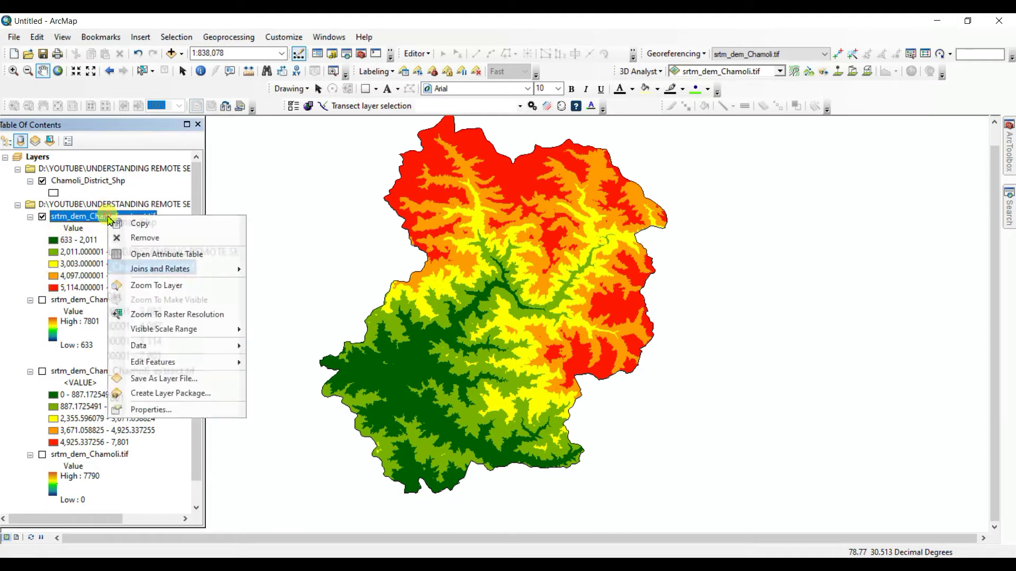
pyautogui.click(151, 409)
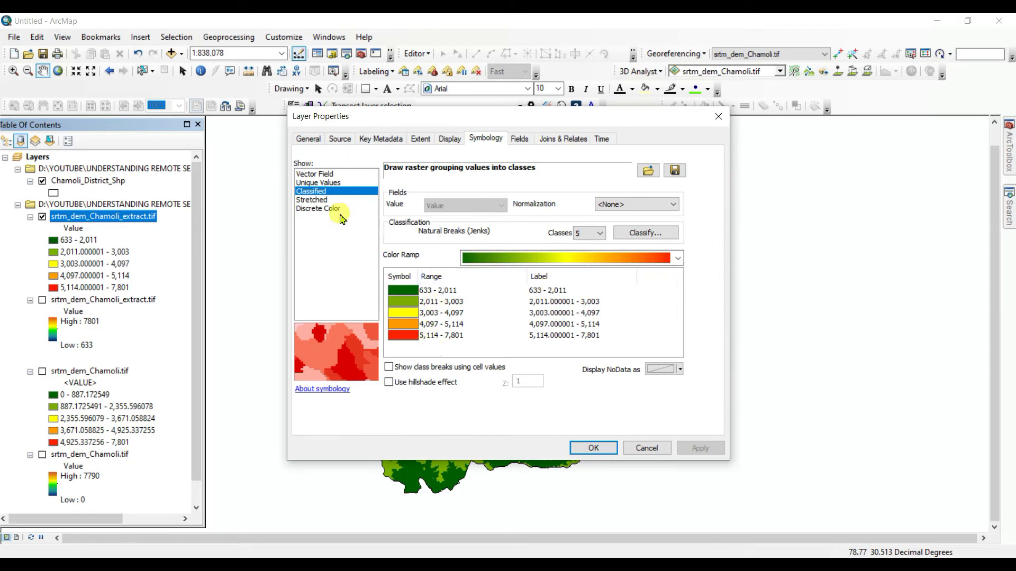
pyautogui.click(645, 233)
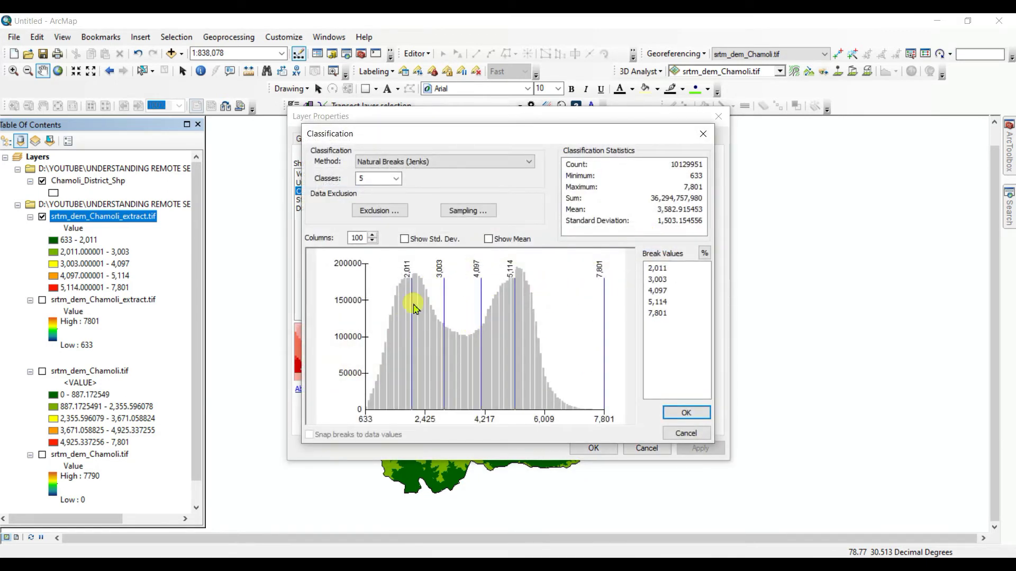
pyautogui.moveTo(413, 304); pyautogui.dragTo(539, 325)
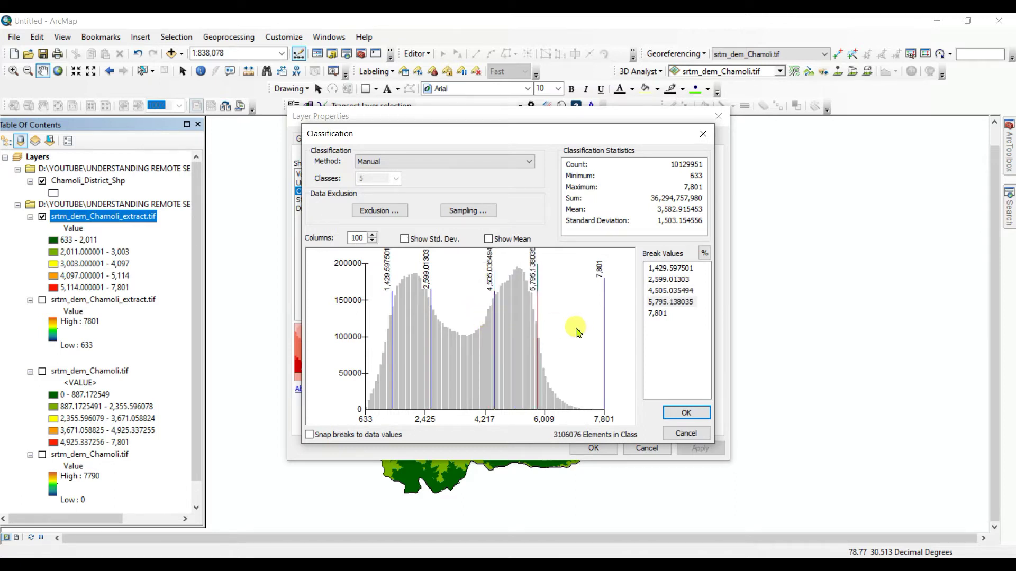
# Step: Trim the decimals from the manual break values, leaving 1,429, 2,599, 4,505 and 5,795
pyautogui.doubleClick(677, 291)
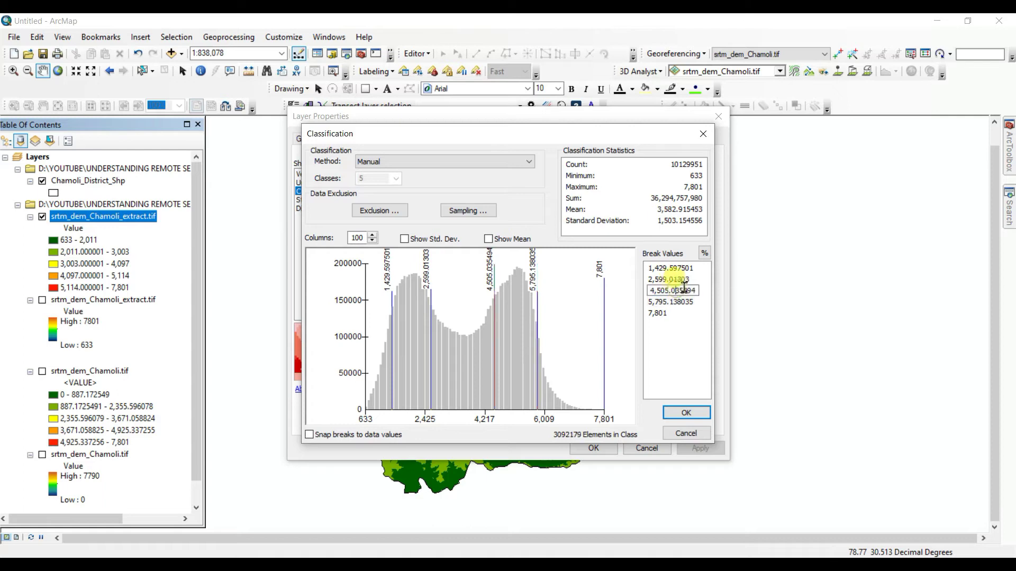
pyautogui.moveTo(670, 294); pyautogui.dragTo(706, 294)
pyautogui.press('BackSpace')
pyautogui.doubleClick(684, 281)
pyautogui.moveTo(670, 279); pyautogui.dragTo(721, 294)
pyautogui.press('BackSpace')
pyautogui.doubleClick(690, 268)
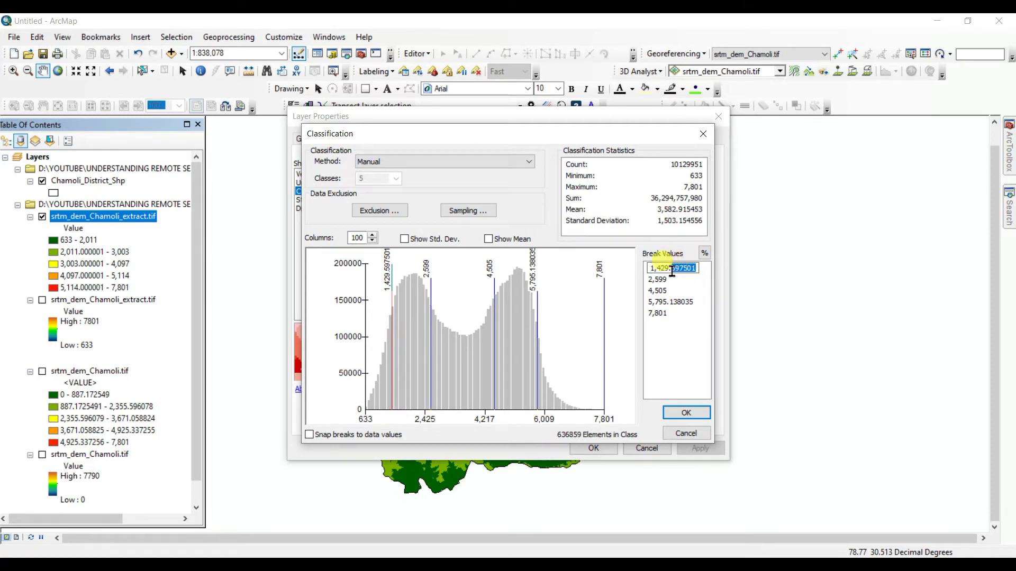
pyautogui.press('BackSpace')
pyautogui.doubleClick(679, 302)
pyautogui.moveTo(672, 302); pyautogui.dragTo(703, 308)
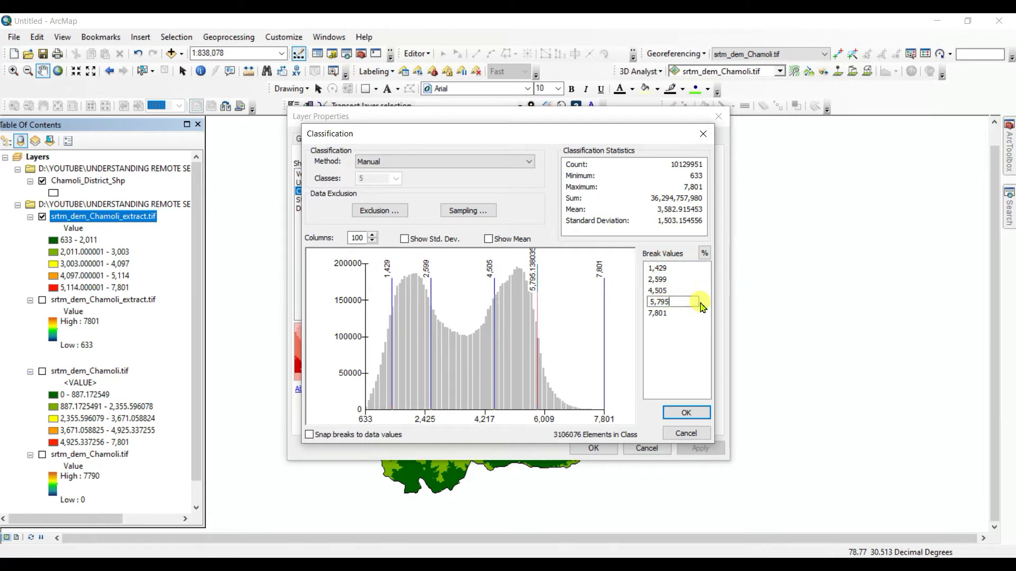
pyautogui.click(687, 331)
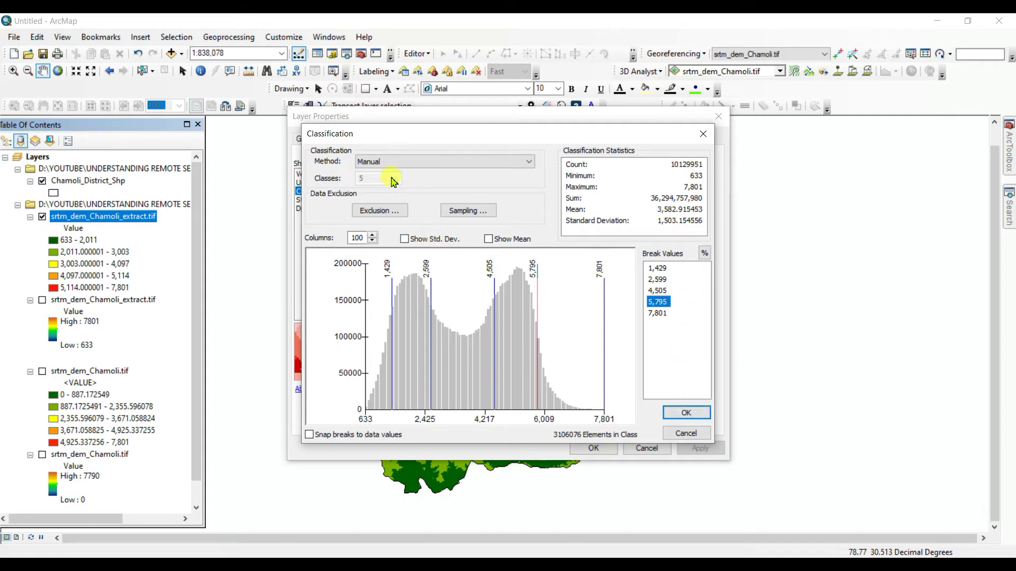
# Step: Review the available classification methods, keep Manual, and accept the five-class breaks
pyautogui.click(503, 162)
pyautogui.click(501, 162)
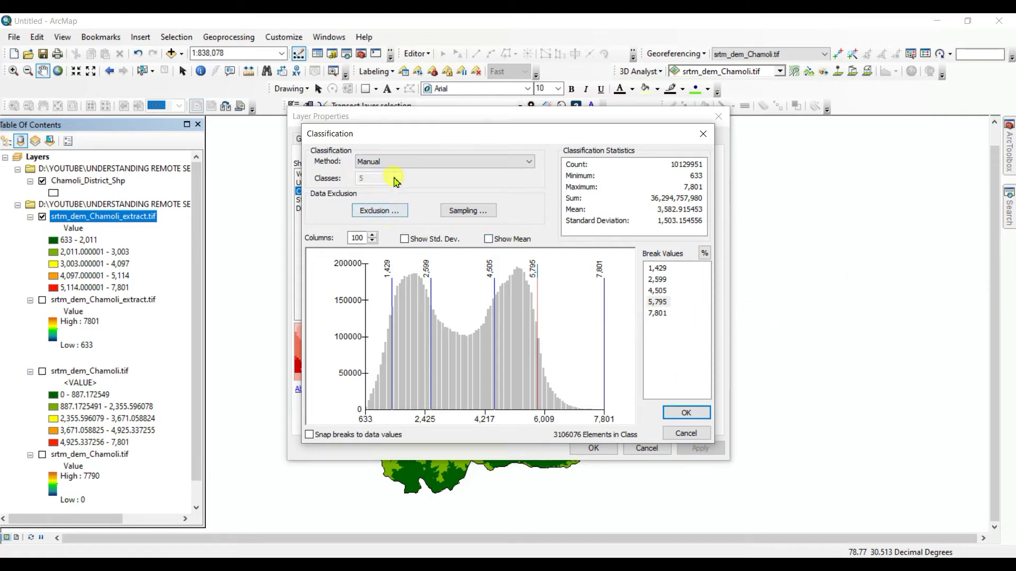
pyautogui.click(444, 164)
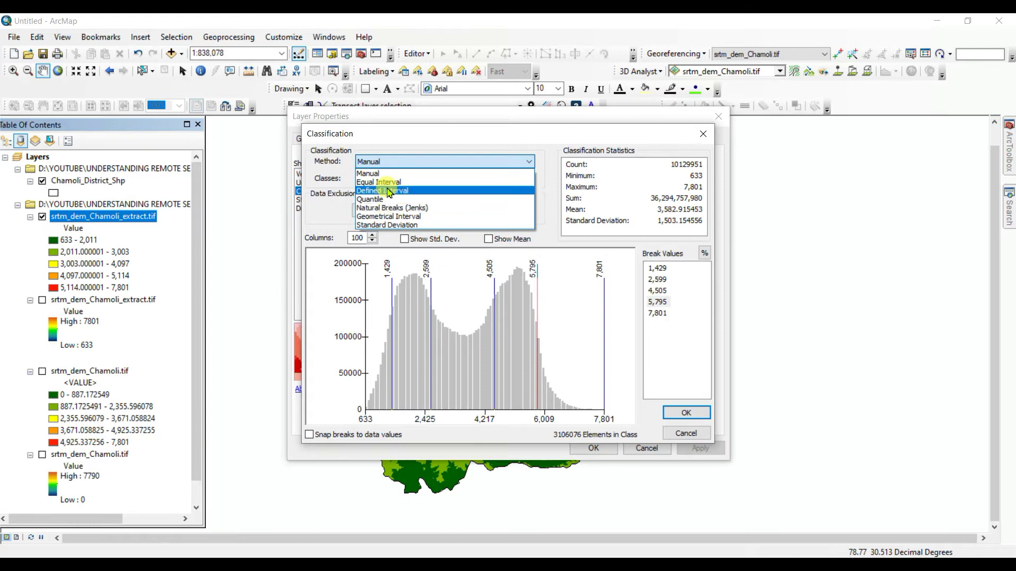
pyautogui.click(374, 174)
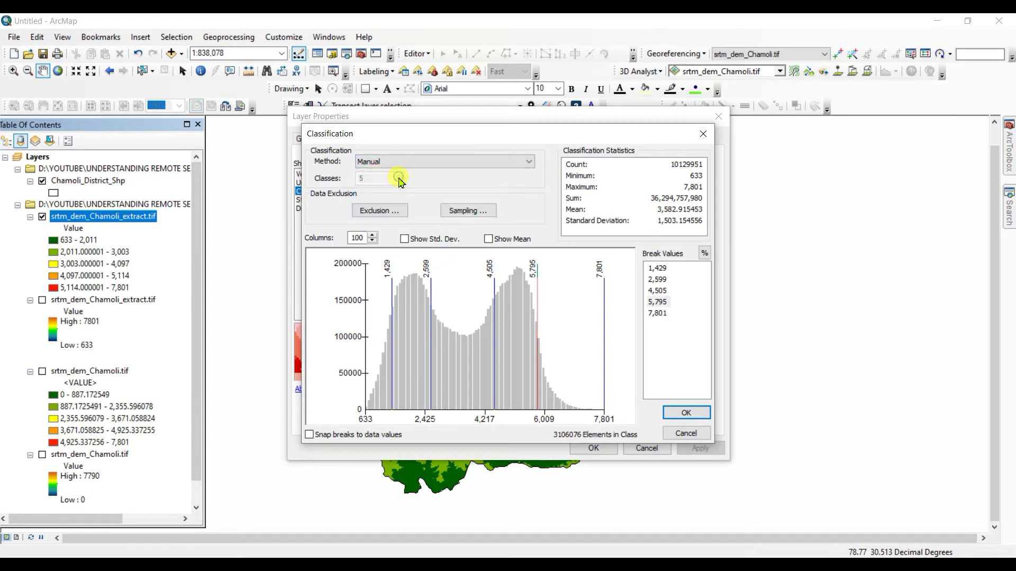
pyautogui.click(686, 412)
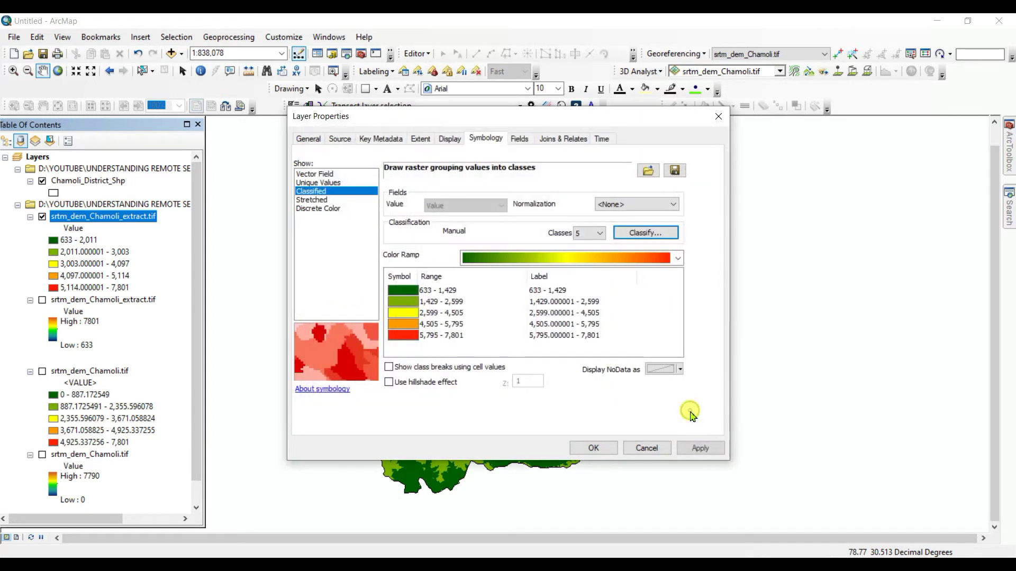
# Step: Reclassify the layer into six classes with manual breaks at about 1,371, 2,562, 3,573, 4,426 and 5,695, and apply the symbology
pyautogui.click(600, 233)
pyautogui.click(579, 271)
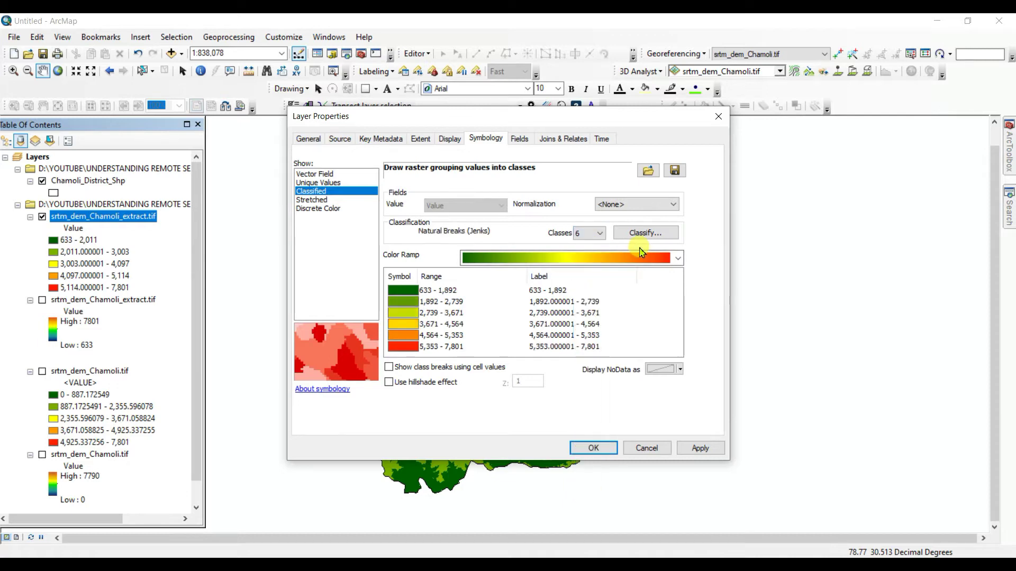
pyautogui.click(651, 237)
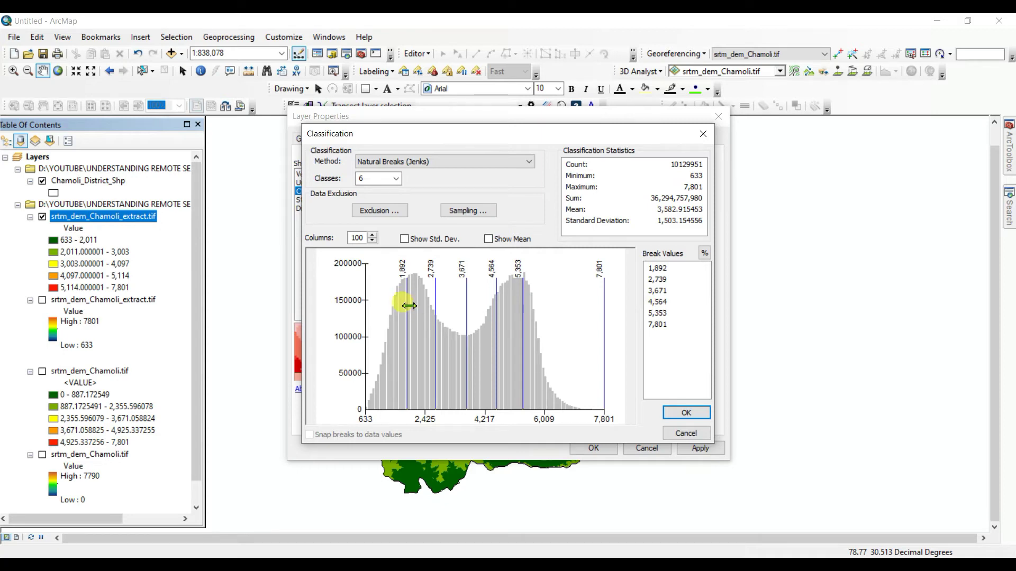
pyautogui.moveTo(409, 306); pyautogui.dragTo(492, 309)
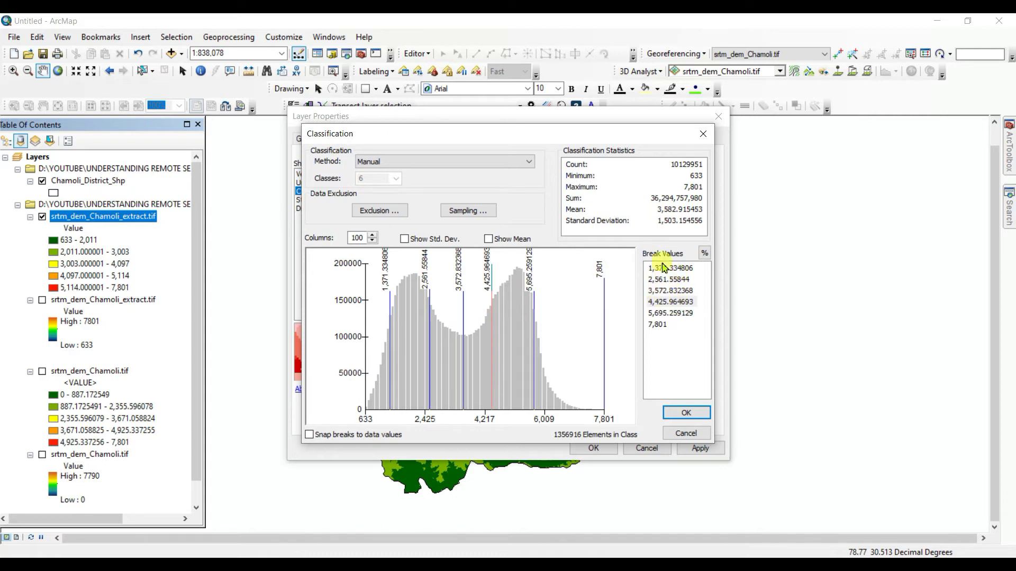
pyautogui.click(681, 413)
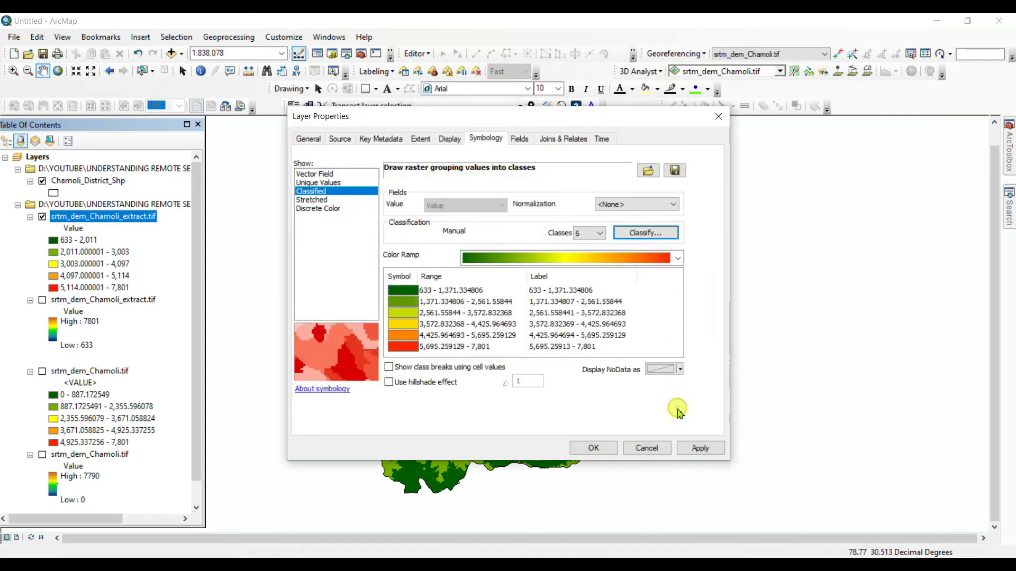
pyautogui.click(694, 450)
pyautogui.click(593, 448)
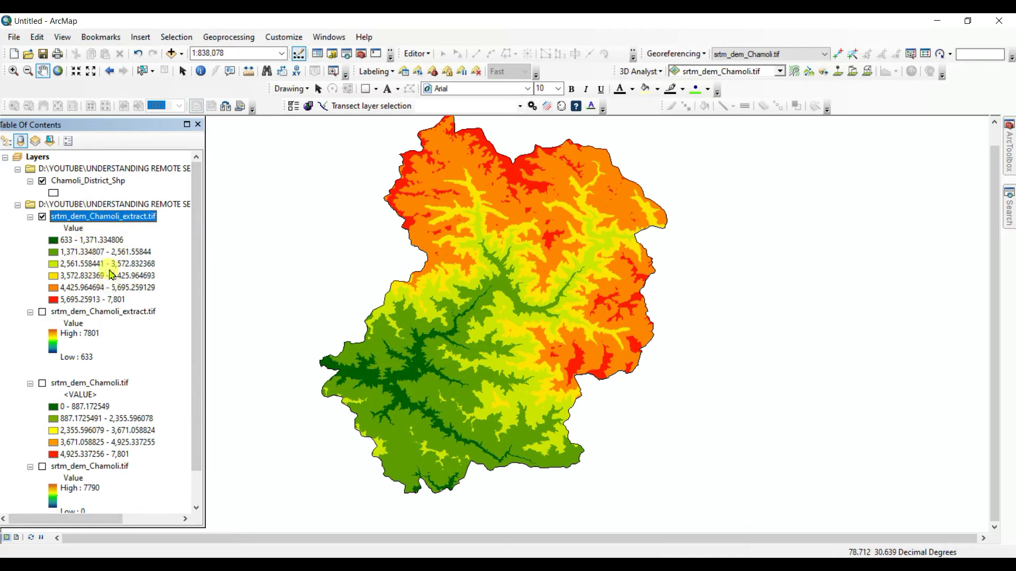
# Step: Show the stretched srtm_dem_Chamoli_extract.tif layer and hide the classified one, toggling the classified layer to compare them
pyautogui.moveTo(358, 278); pyautogui.dragTo(378, 287)
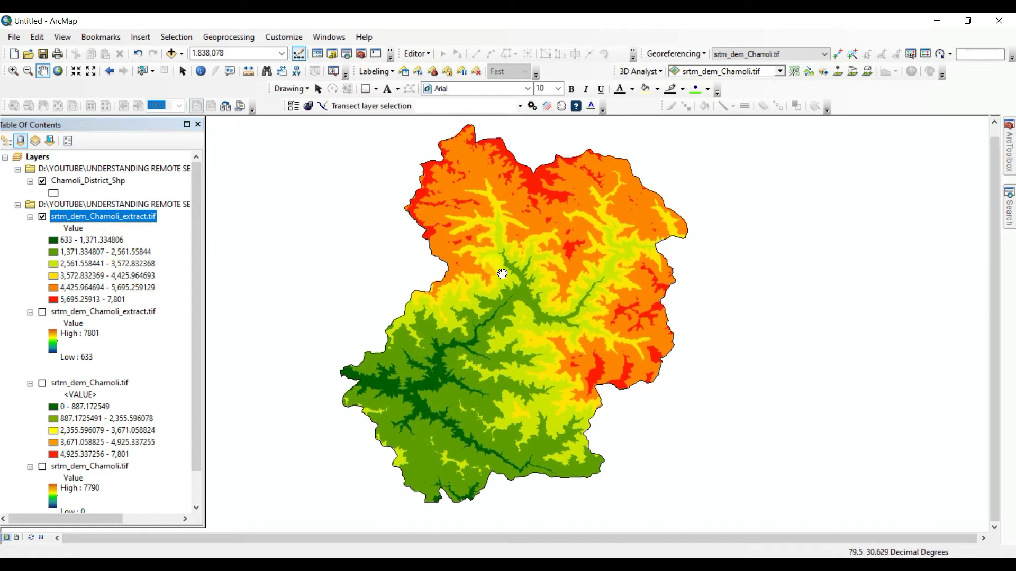
pyautogui.moveTo(469, 337); pyautogui.dragTo(471, 332)
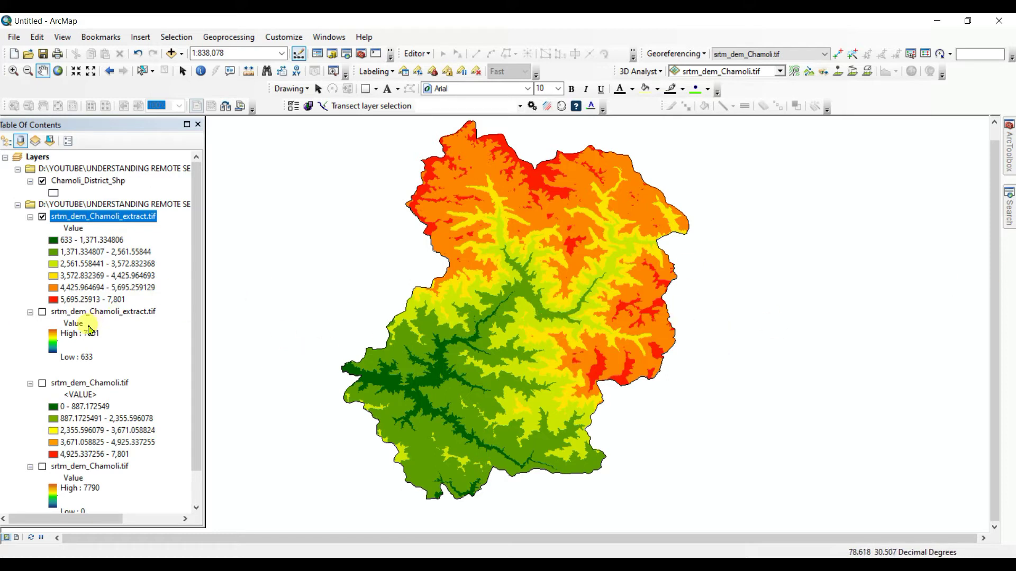
pyautogui.click(43, 313)
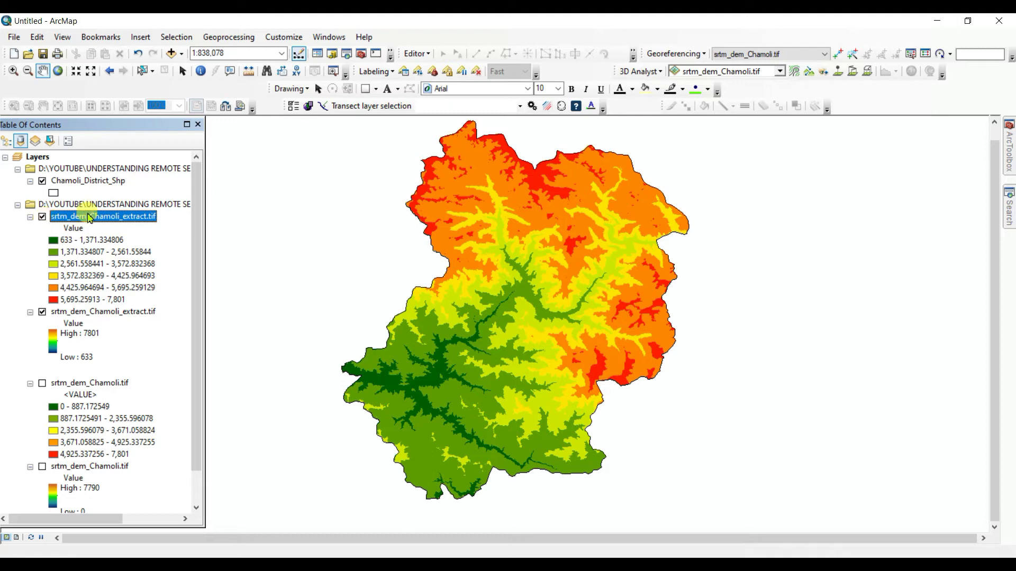
pyautogui.click(43, 217)
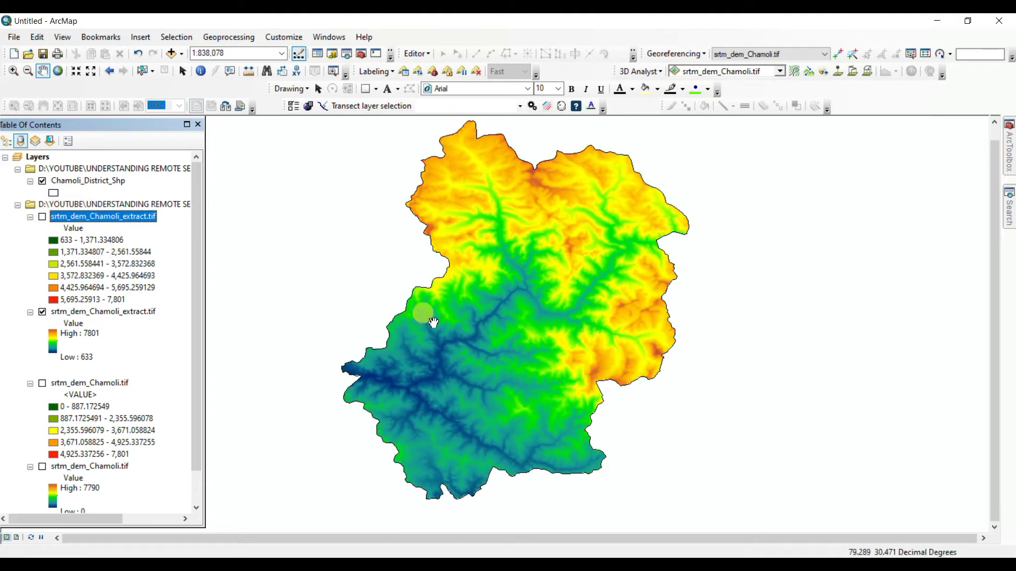
pyautogui.moveTo(426, 314); pyautogui.dragTo(446, 303)
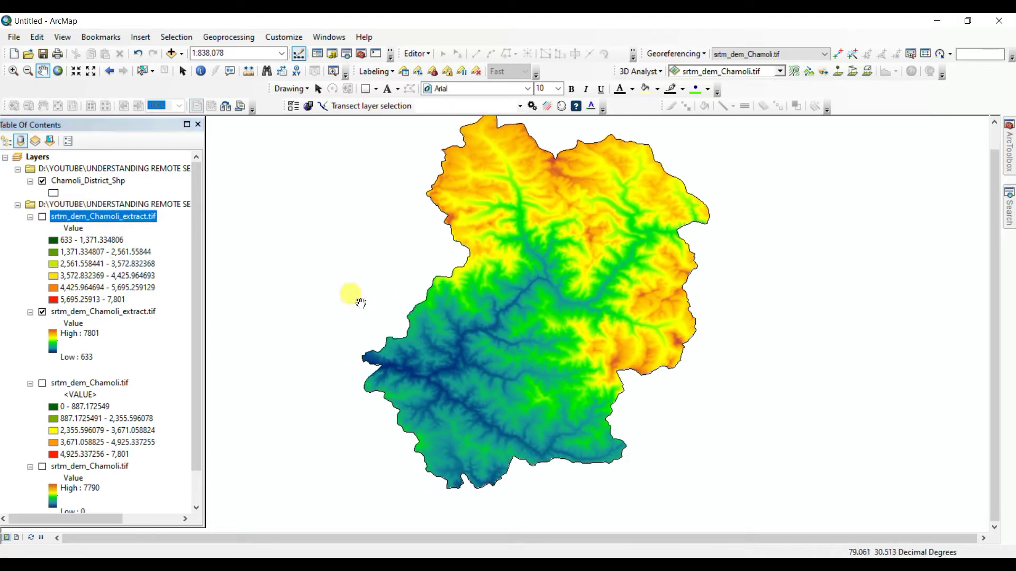
pyautogui.click(43, 217)
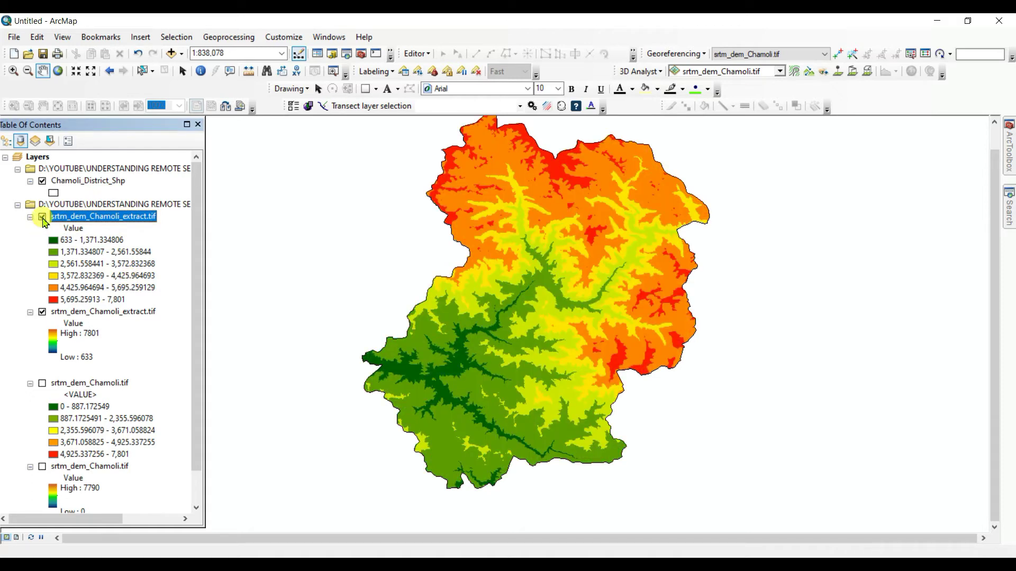
pyautogui.click(43, 218)
pyautogui.moveTo(612, 305); pyautogui.dragTo(613, 317)
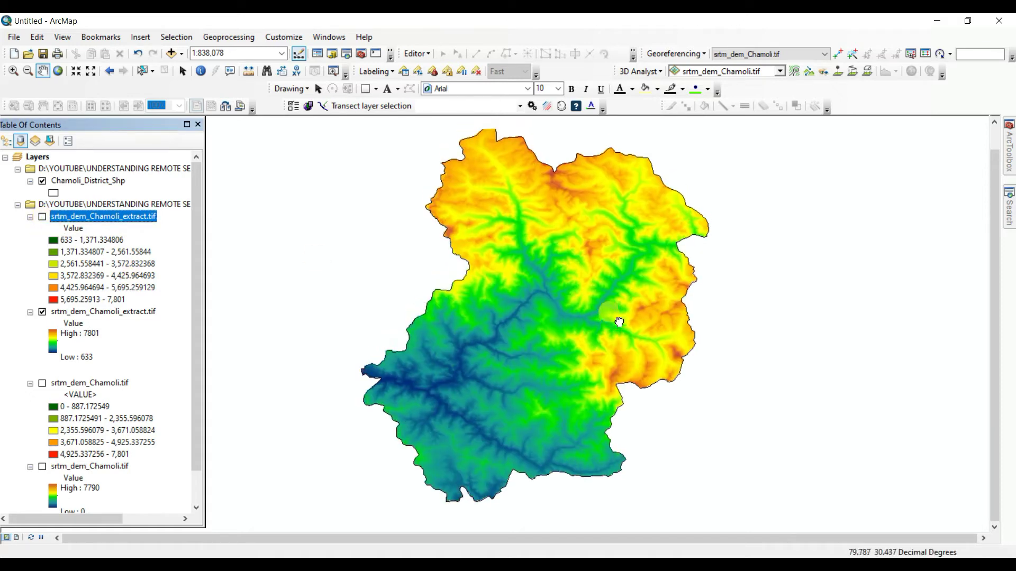
# Step: Switch to the page layout and center the Chamoli DEM inside the data frame
pyautogui.click(15, 538)
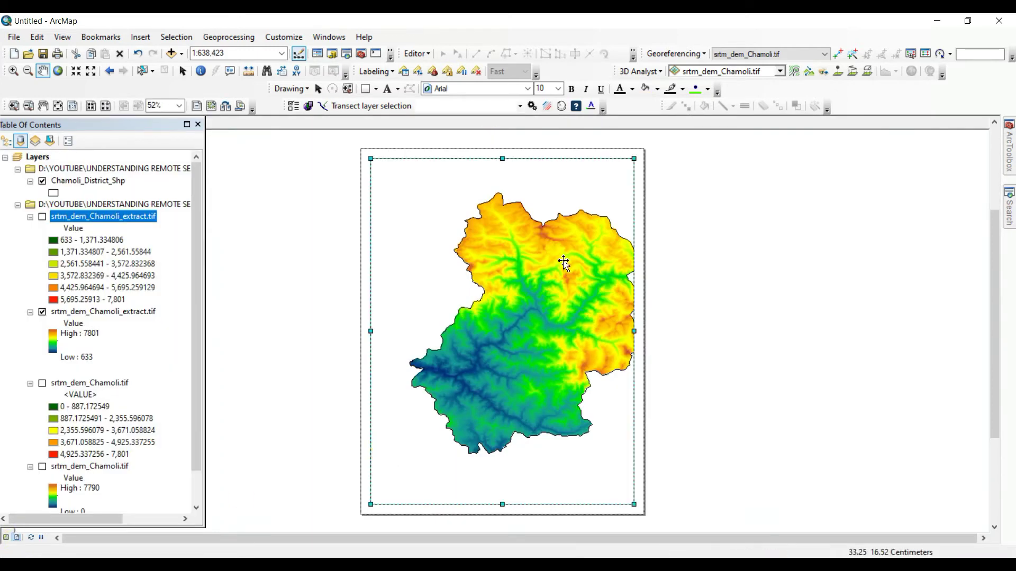
pyautogui.click(42, 71)
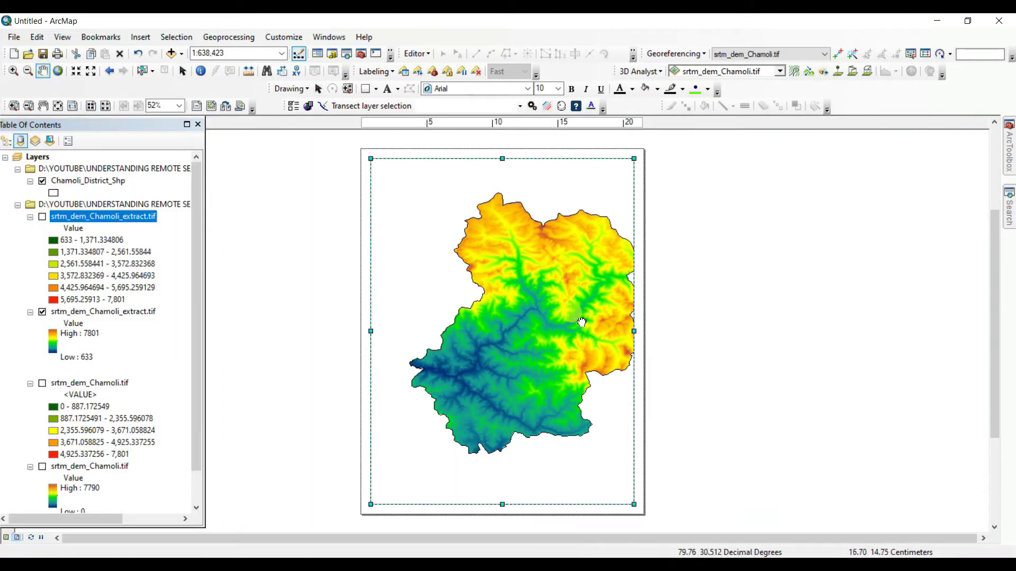
pyautogui.moveTo(582, 317); pyautogui.dragTo(563, 323)
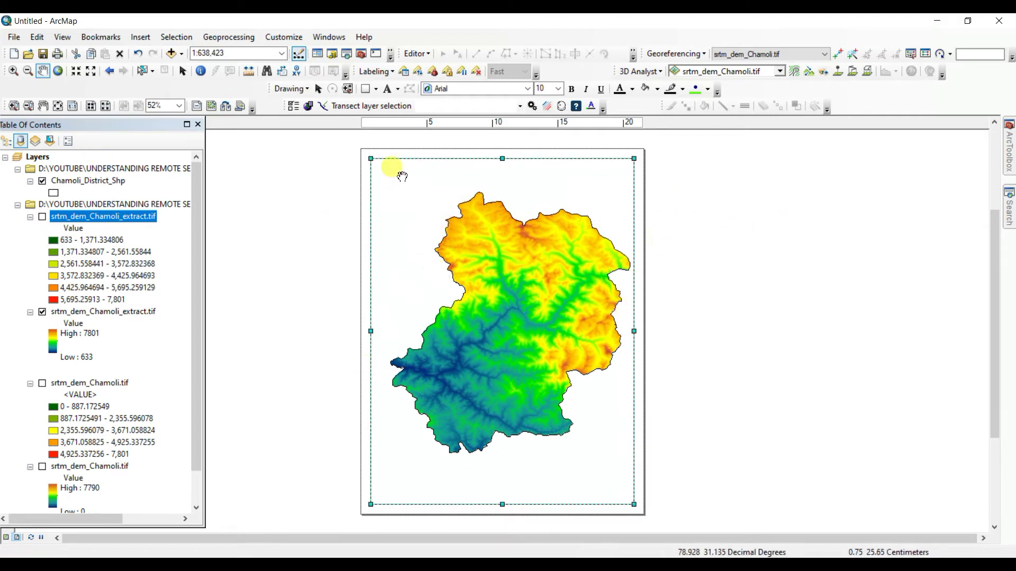
# Step: Change the page orientation to landscape
pyautogui.click(7, 40)
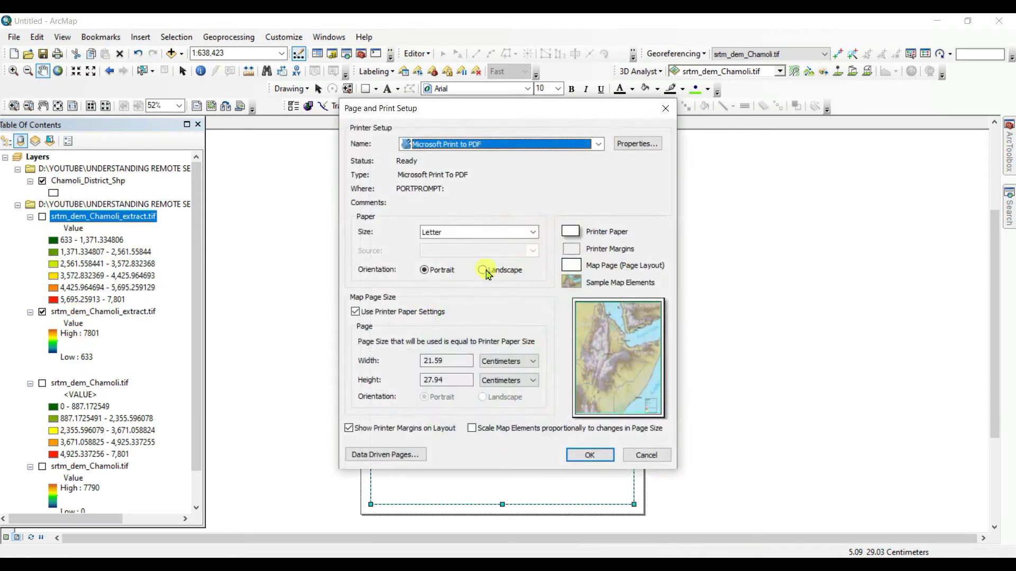
pyautogui.click(484, 270)
pyautogui.click(596, 454)
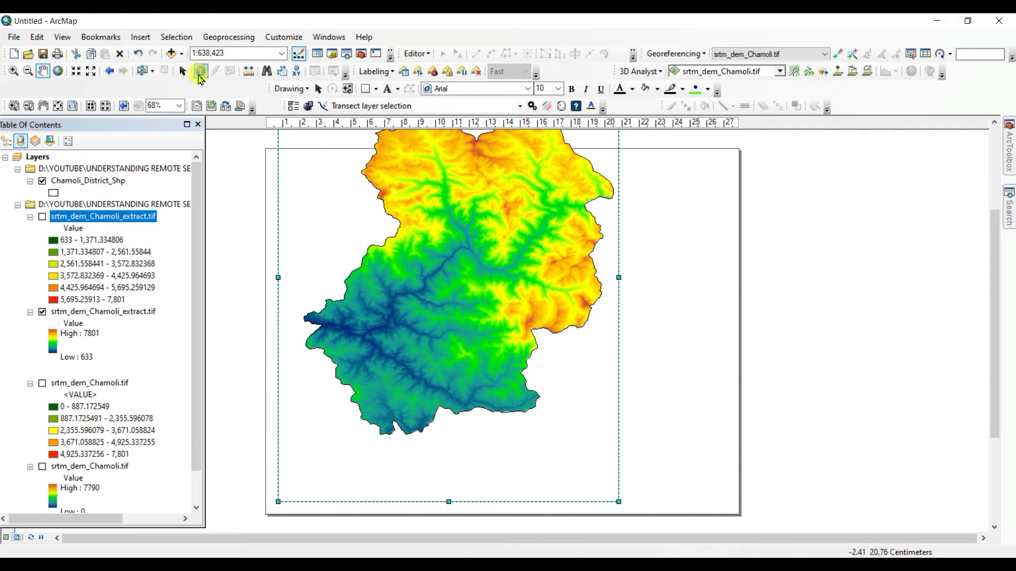
# Step: Resize the data frame so it fits within the margins of the landscape page
pyautogui.click(183, 71)
pyautogui.moveTo(619, 277); pyautogui.dragTo(726, 304)
pyautogui.scroll(-1, 704, 299)
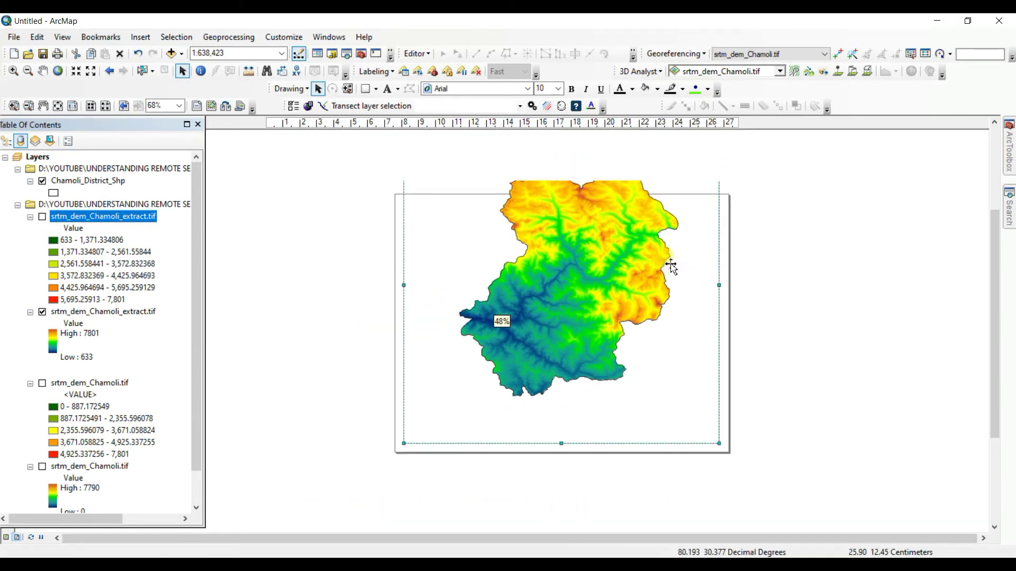
pyautogui.scroll(-1, 588, 198)
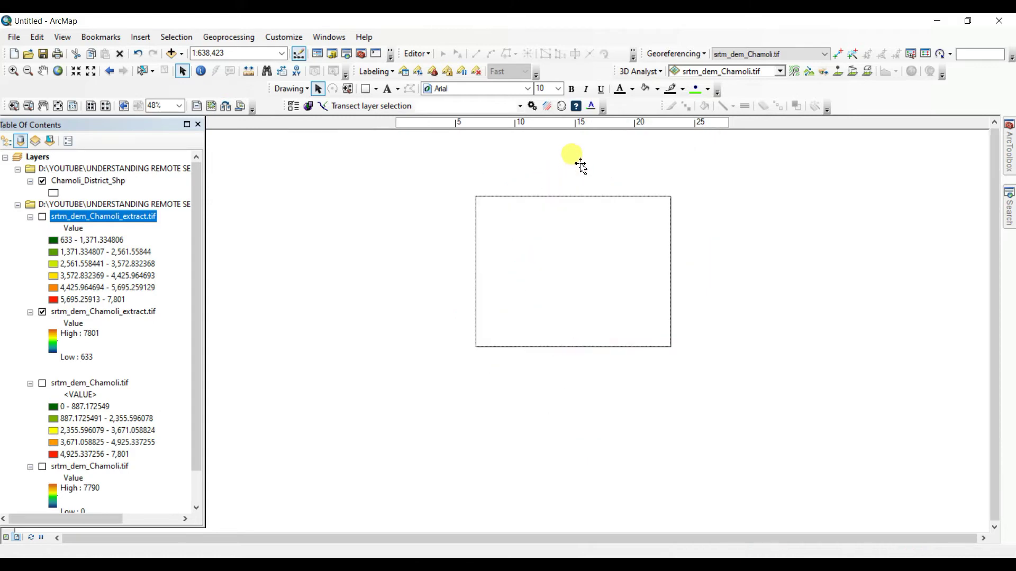
pyautogui.moveTo(572, 155); pyautogui.dragTo(572, 204)
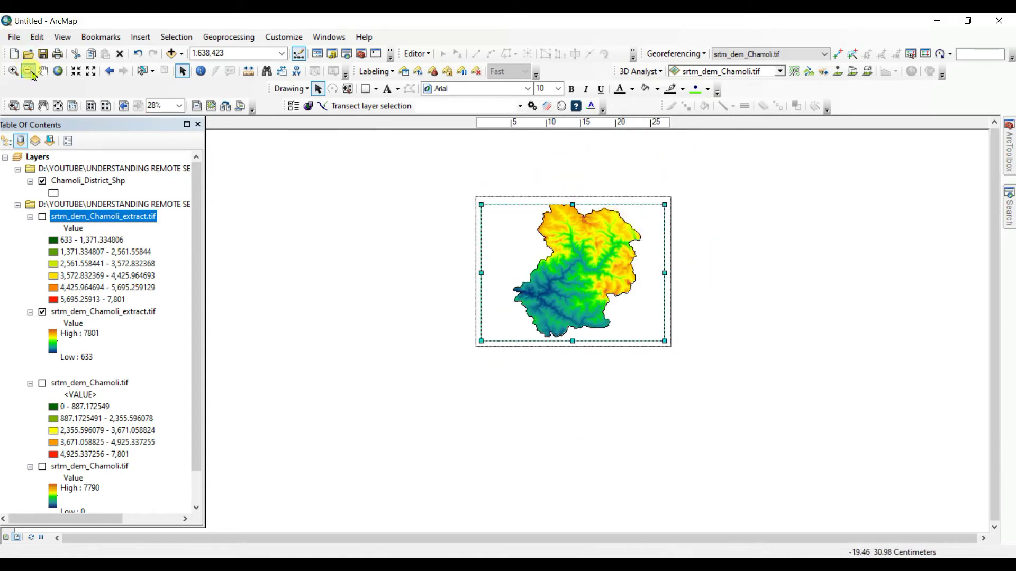
# Step: Reduce the map scale to 1:750,000 and place the Chamoli DEM in the left part of the data frame
pyautogui.click(13, 71)
pyautogui.click(28, 72)
pyautogui.click(587, 258)
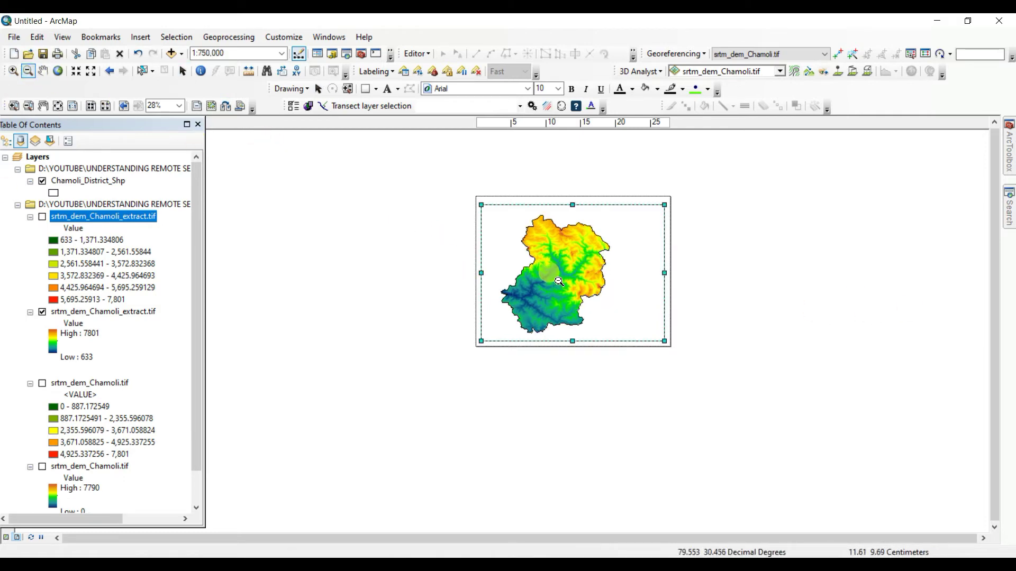
pyautogui.scroll(2, 701, 241)
pyautogui.scroll(-3, 701, 242)
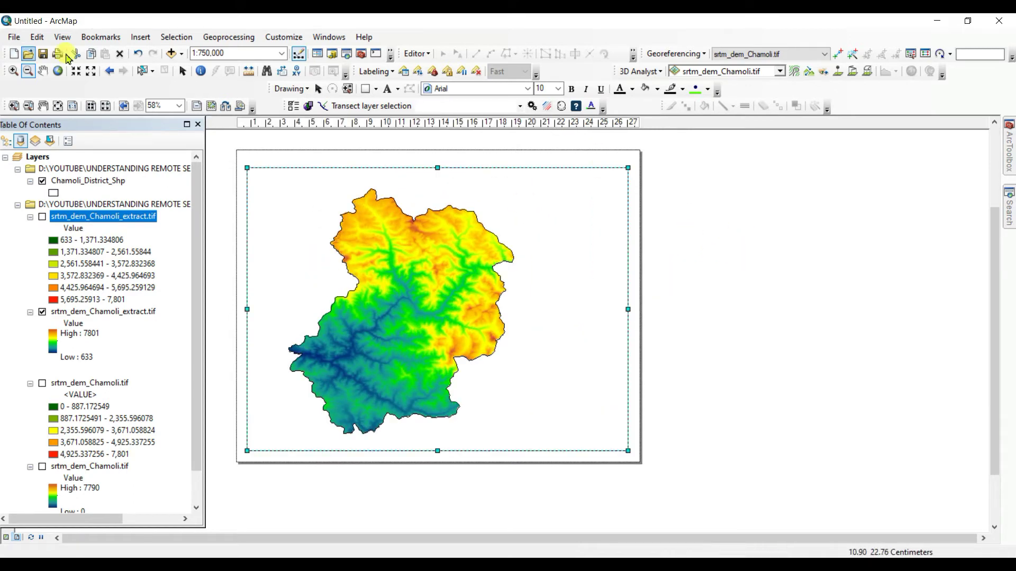
pyautogui.click(43, 70)
pyautogui.moveTo(406, 323); pyautogui.dragTo(374, 302)
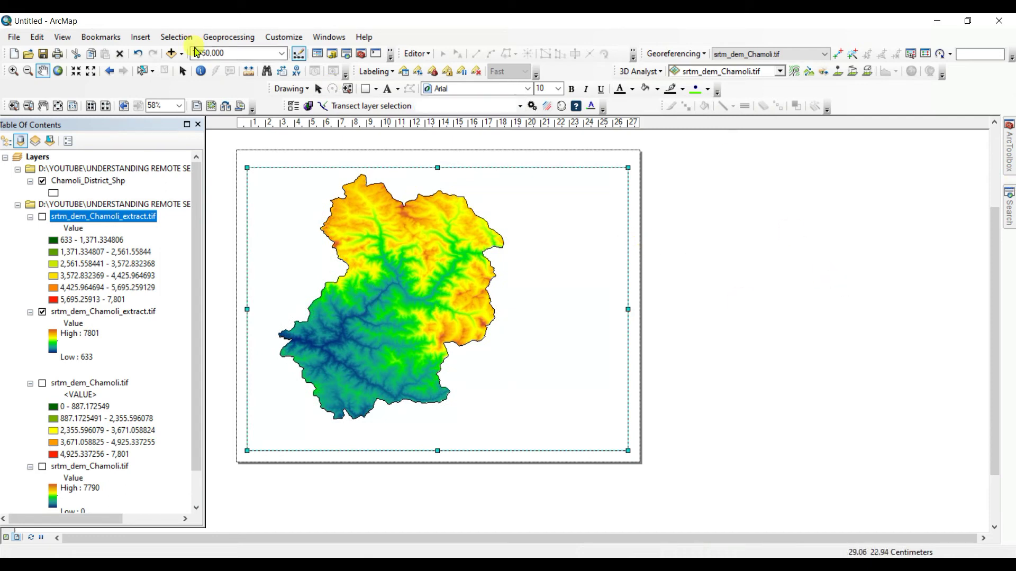
# Step: Insert a one-column legend for Chamoli_District_Shp and srtm_dem_Chamoli_extract.tif with default settings, and place it right of the district
pyautogui.click(139, 37)
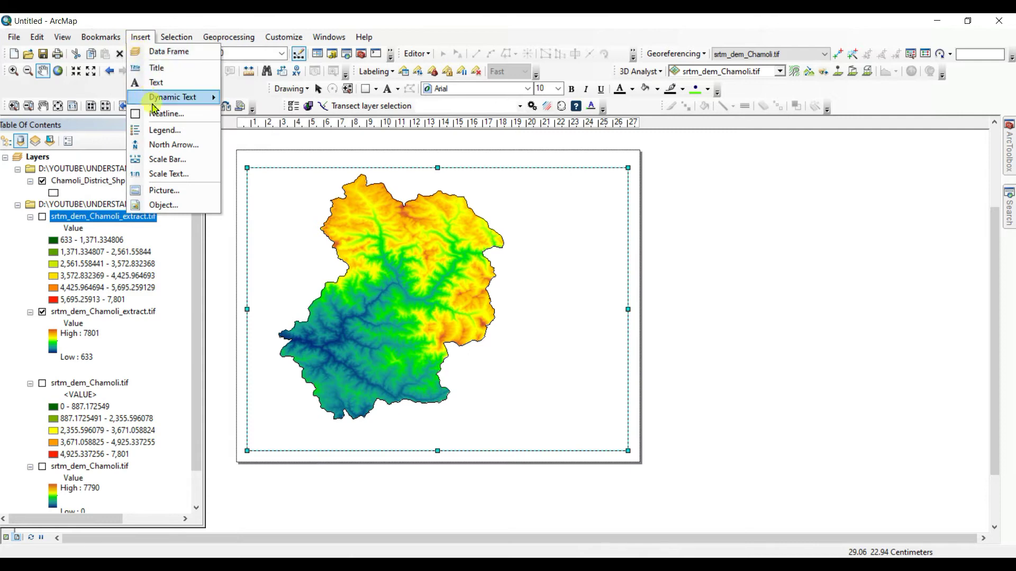
pyautogui.click(158, 131)
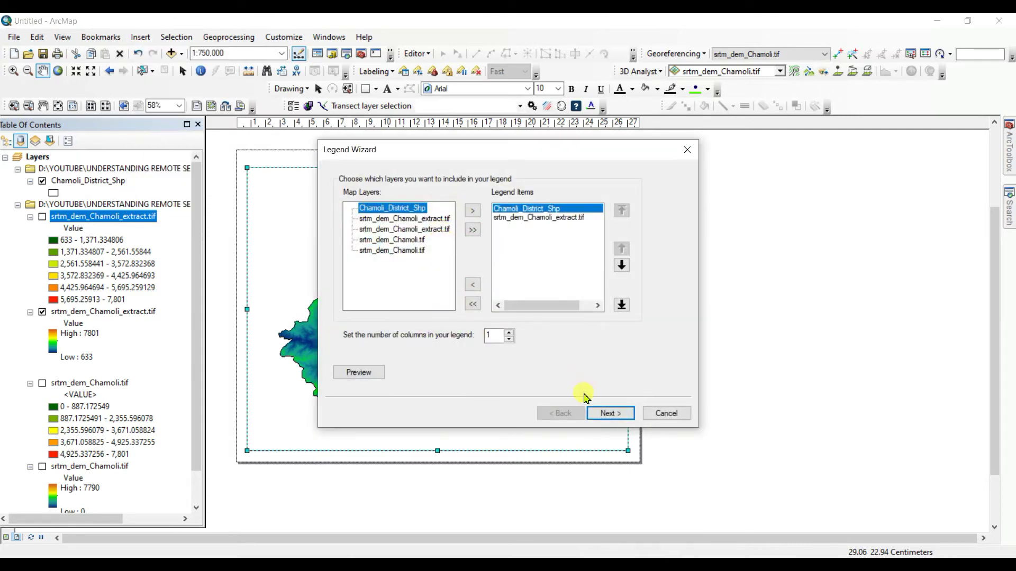
pyautogui.click(608, 414)
pyautogui.click(610, 414)
pyautogui.click(611, 415)
pyautogui.click(611, 417)
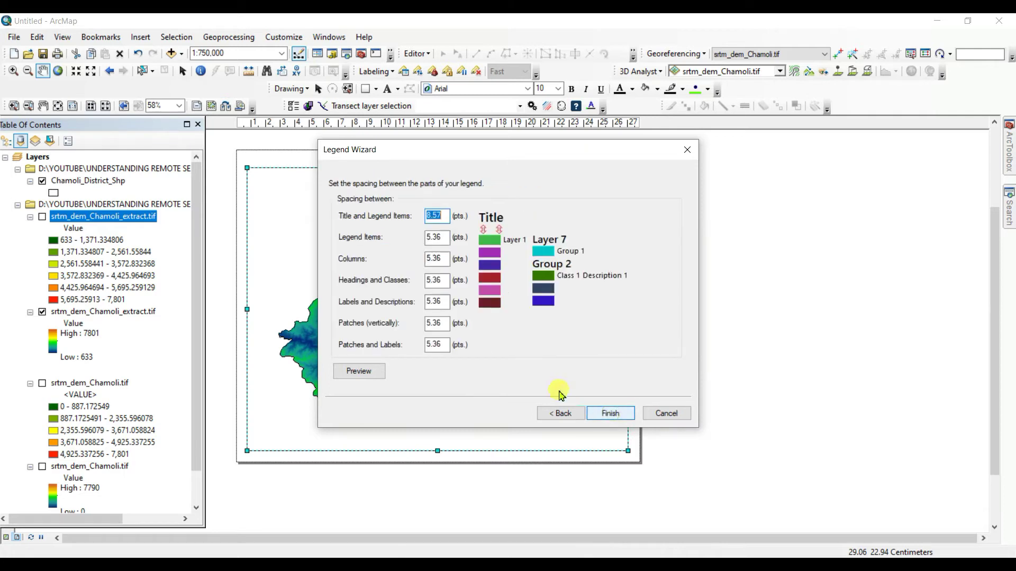
pyautogui.click(614, 414)
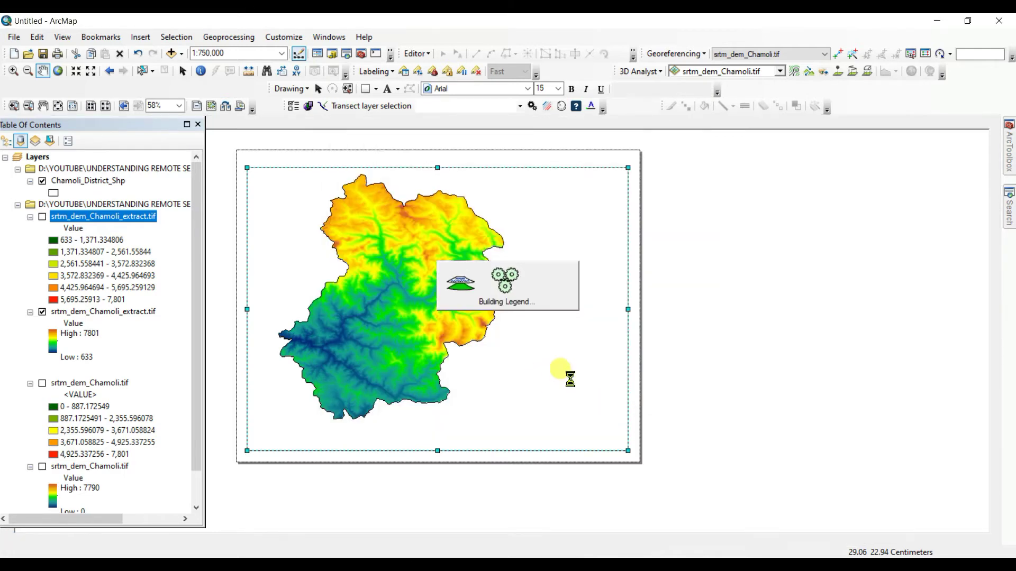
pyautogui.moveTo(435, 352); pyautogui.dragTo(574, 350)
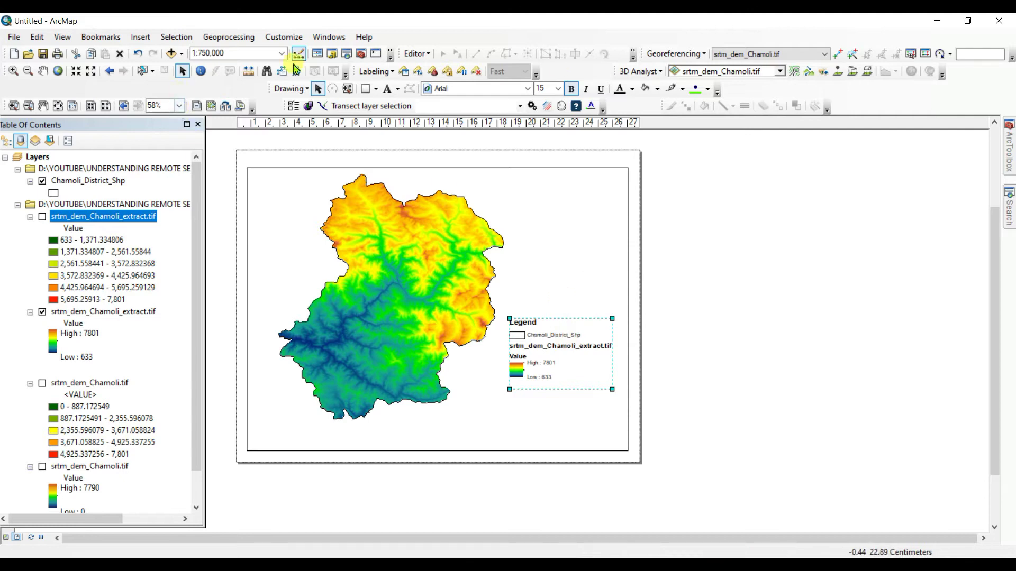
# Step: Add the title "Elevation Map" and center it near the top of the data frame
pyautogui.click(142, 38)
pyautogui.click(156, 67)
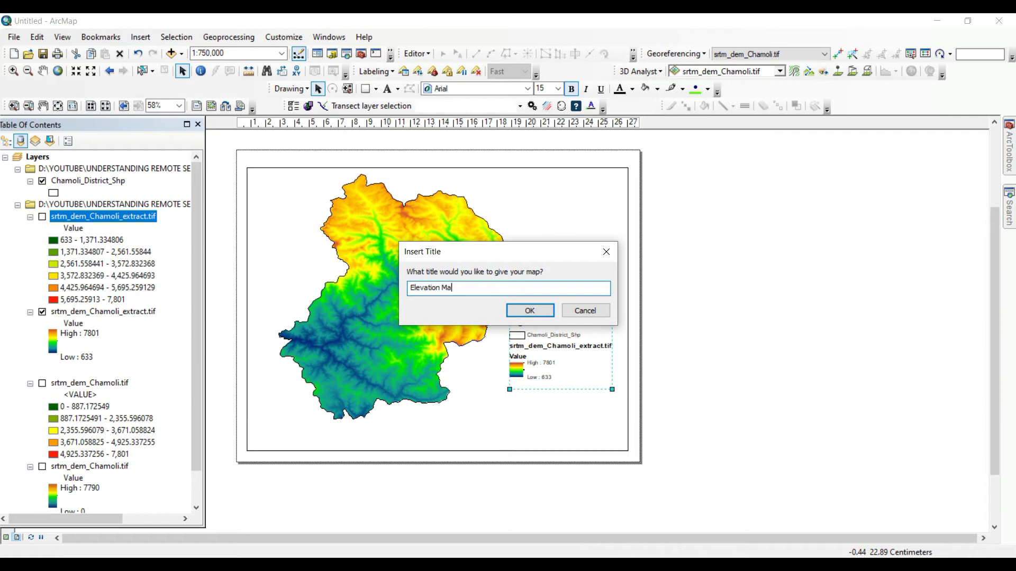
pyautogui.click(527, 313)
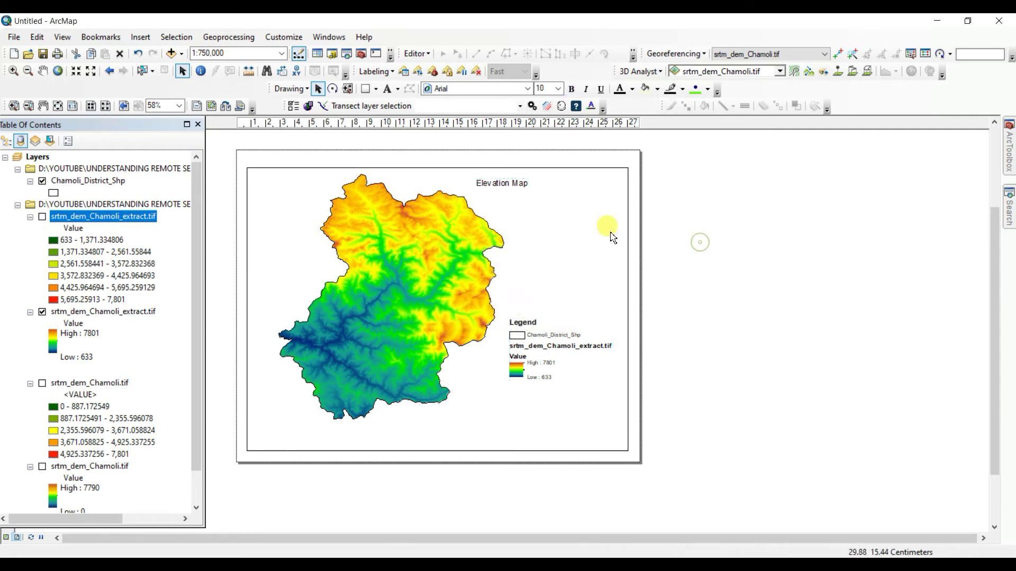
pyautogui.moveTo(514, 188); pyautogui.dragTo(470, 185)
pyautogui.click(688, 221)
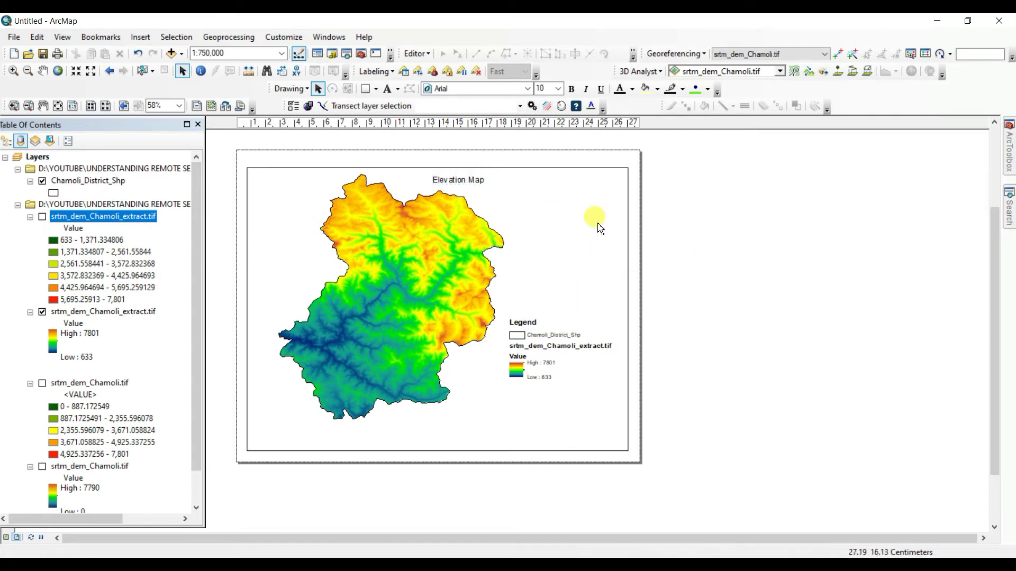
# Step: Insert the ESRI North 3 north arrow and place it in the data frame's upper-left corner
pyautogui.click(139, 38)
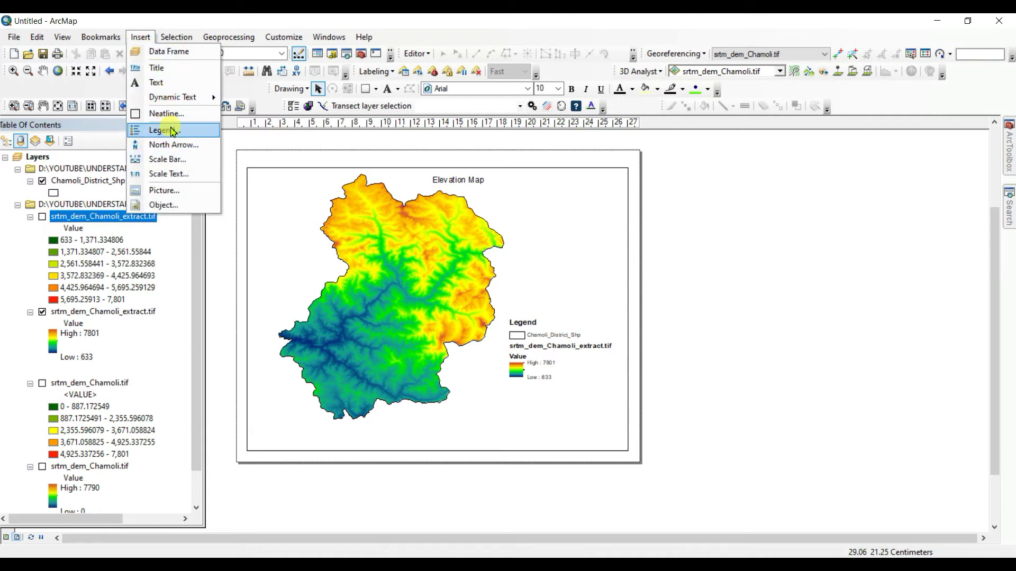
pyautogui.click(173, 144)
pyautogui.click(165, 87)
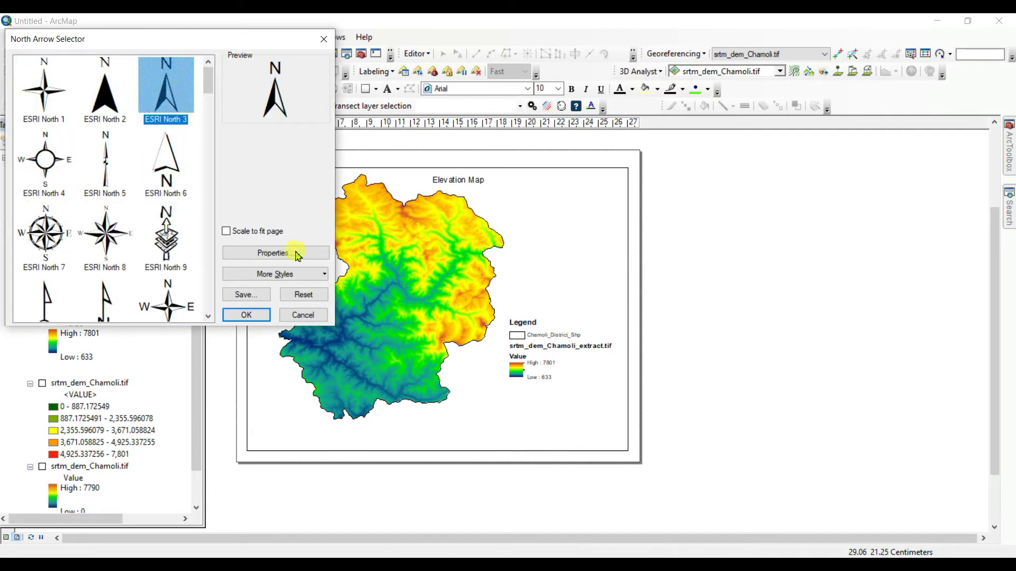
pyautogui.click(246, 315)
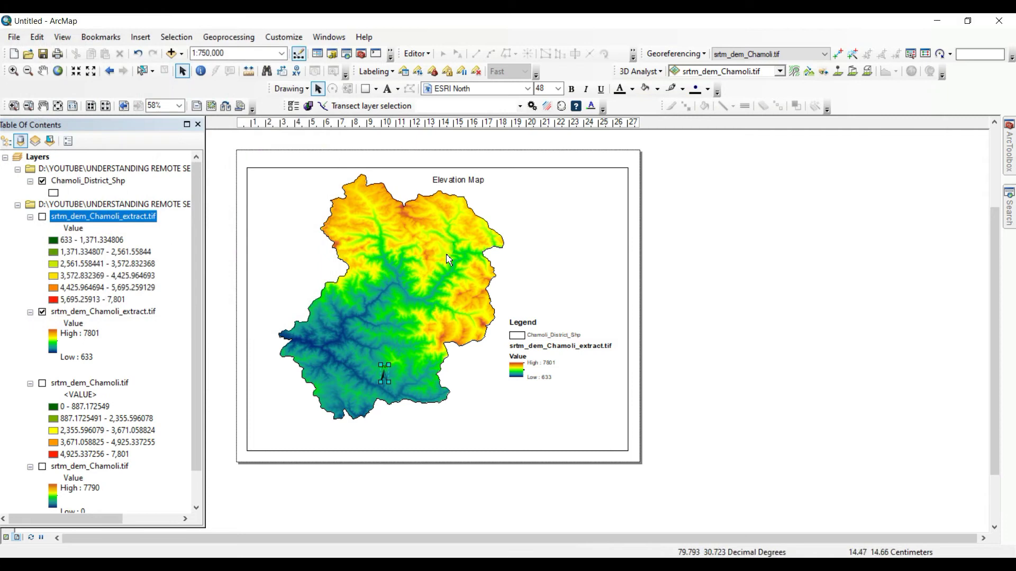
pyautogui.click(379, 370)
pyautogui.moveTo(383, 373); pyautogui.dragTo(295, 196)
# Step: Insert a Double Alternating Scale Bar 2 Metric and place it below the legend
pyautogui.click(138, 37)
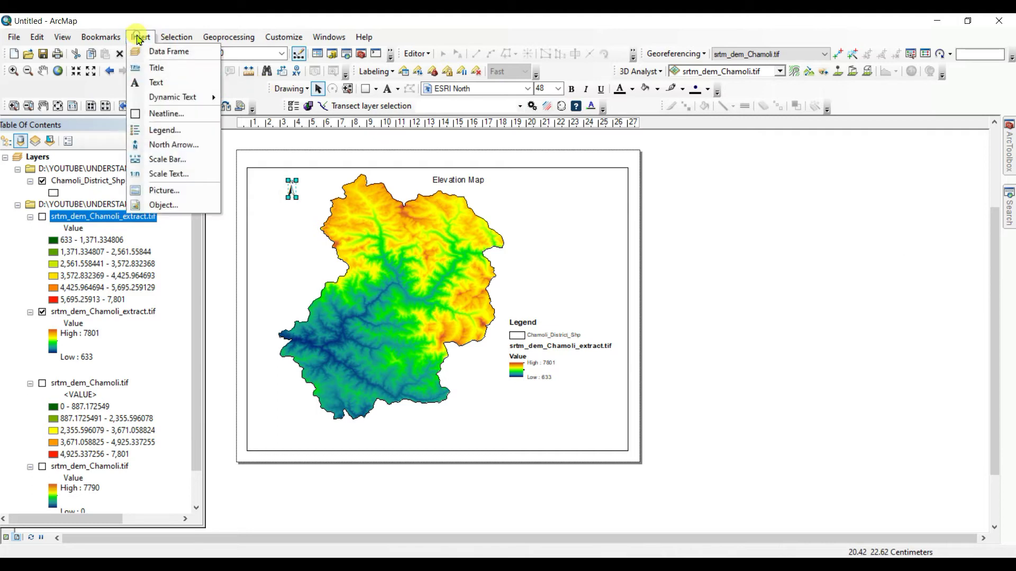
pyautogui.click(175, 162)
pyautogui.scroll(-10, 172, 159)
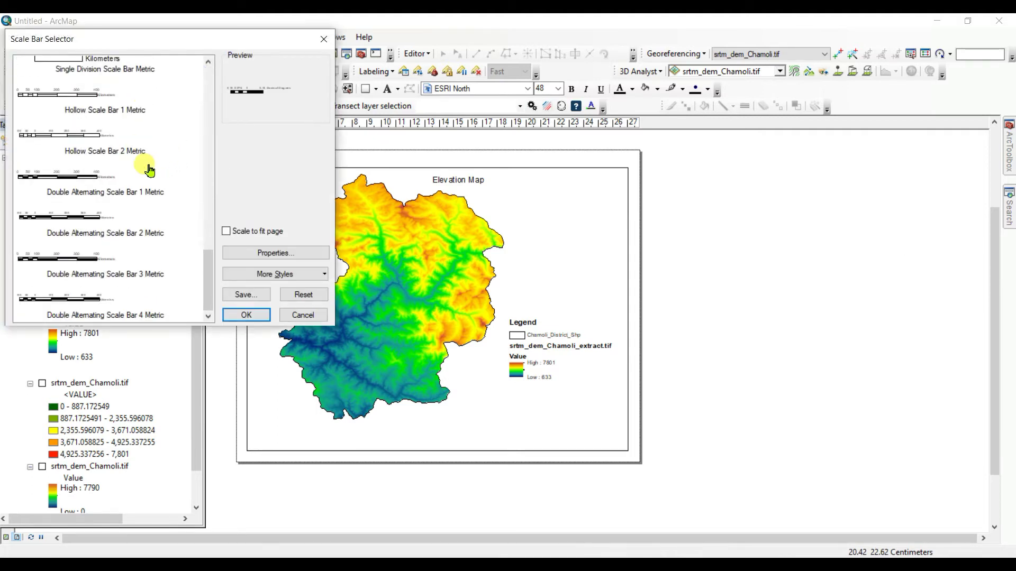
pyautogui.click(77, 224)
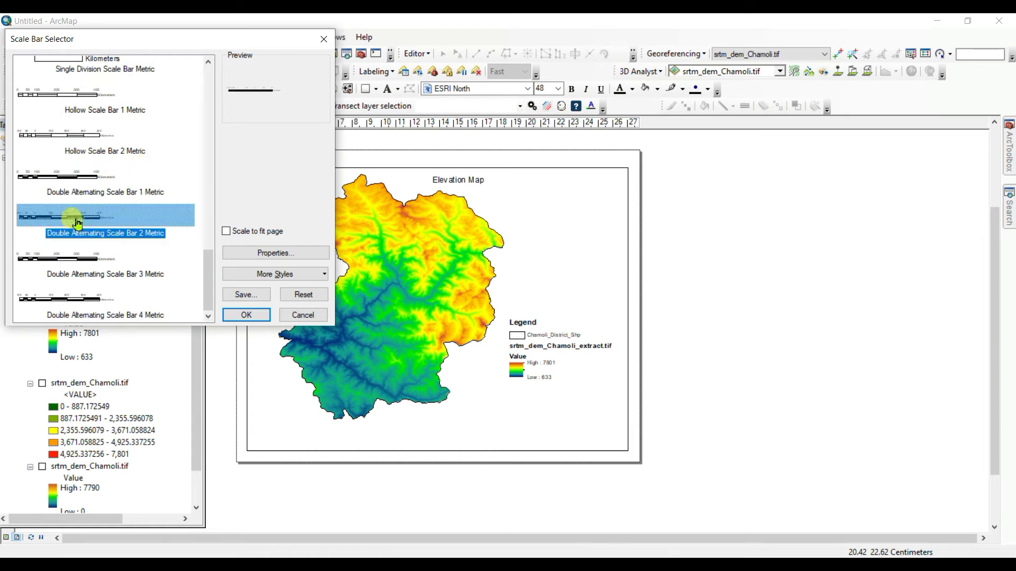
pyautogui.click(245, 314)
pyautogui.moveTo(516, 329); pyautogui.dragTo(524, 432)
pyautogui.click(807, 389)
# Step: Set the scale bar to 6 divisions and 3 subdivisions, with the Kilometers label at below center
pyautogui.click(531, 431)
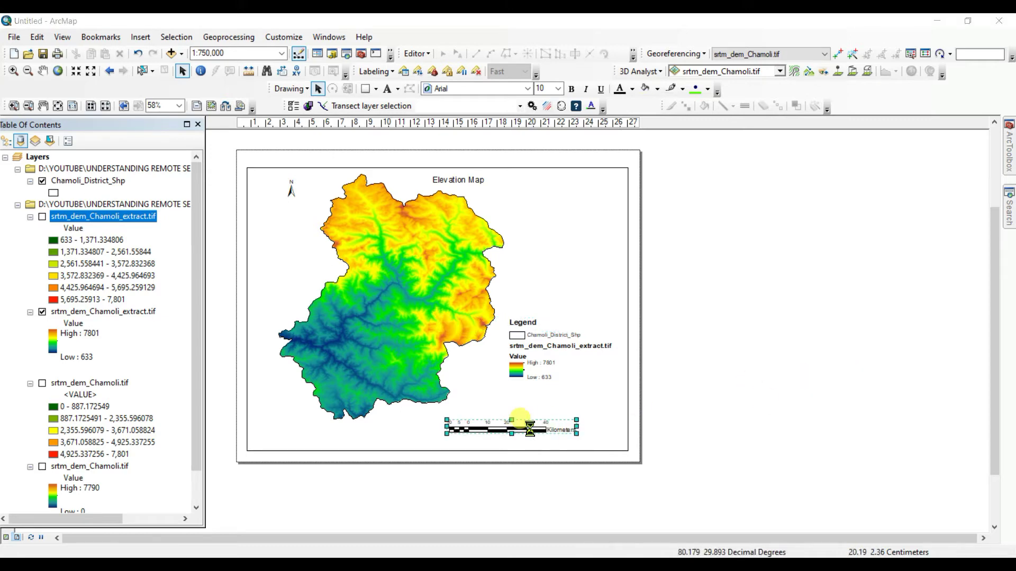
pyautogui.doubleClick(529, 429)
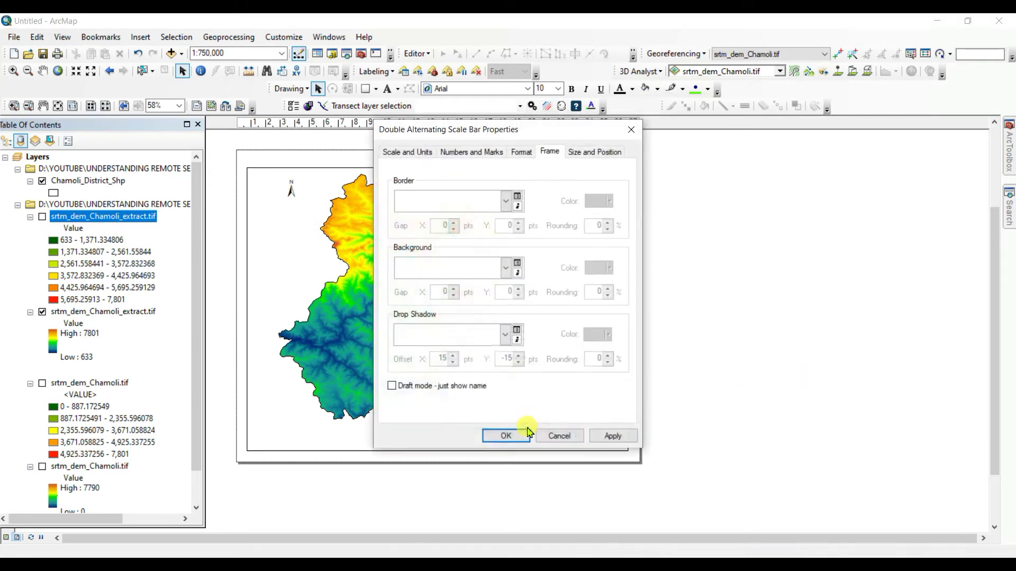
pyautogui.click(490, 154)
pyautogui.click(405, 153)
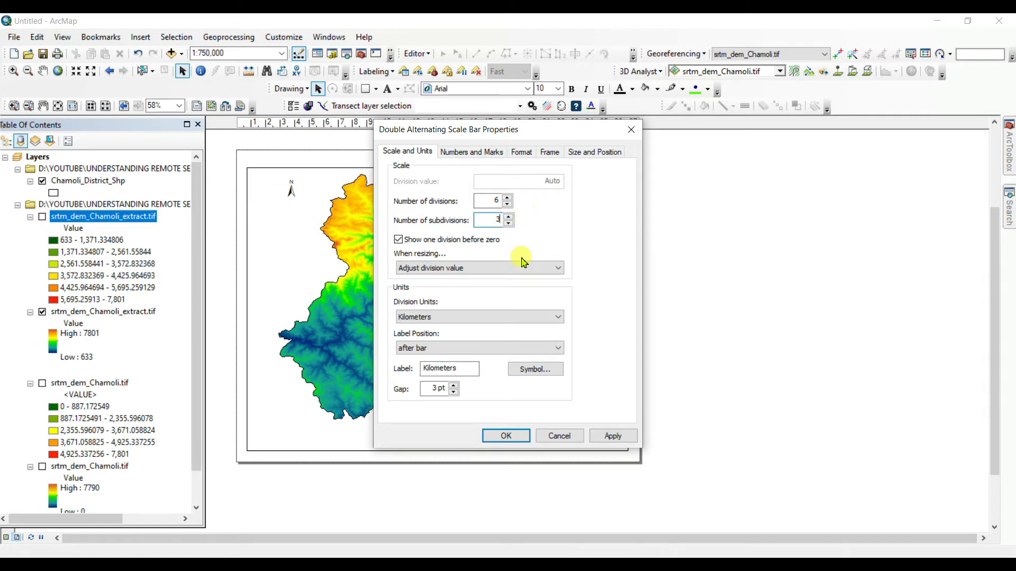
pyautogui.click(450, 348)
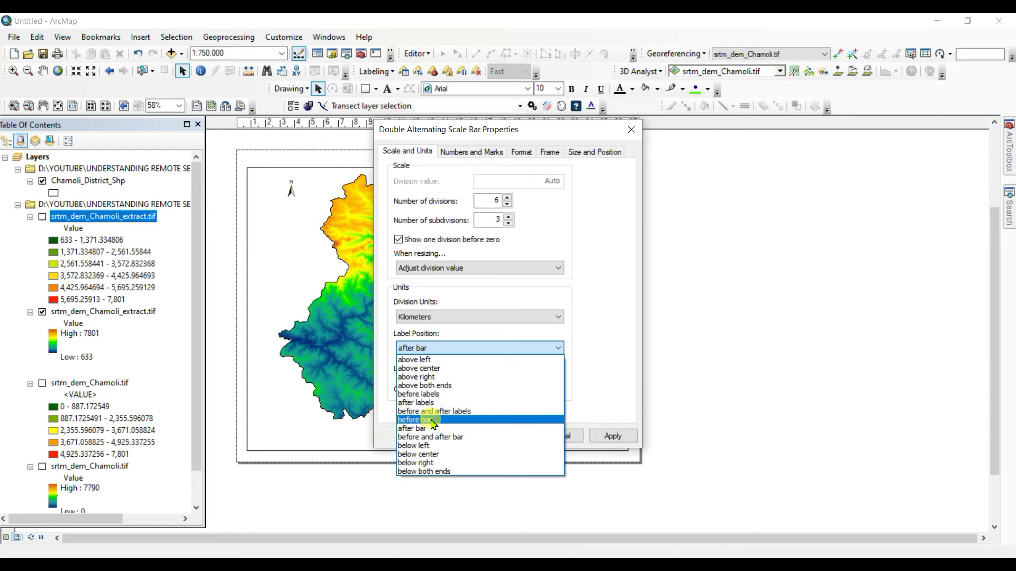
pyautogui.click(435, 458)
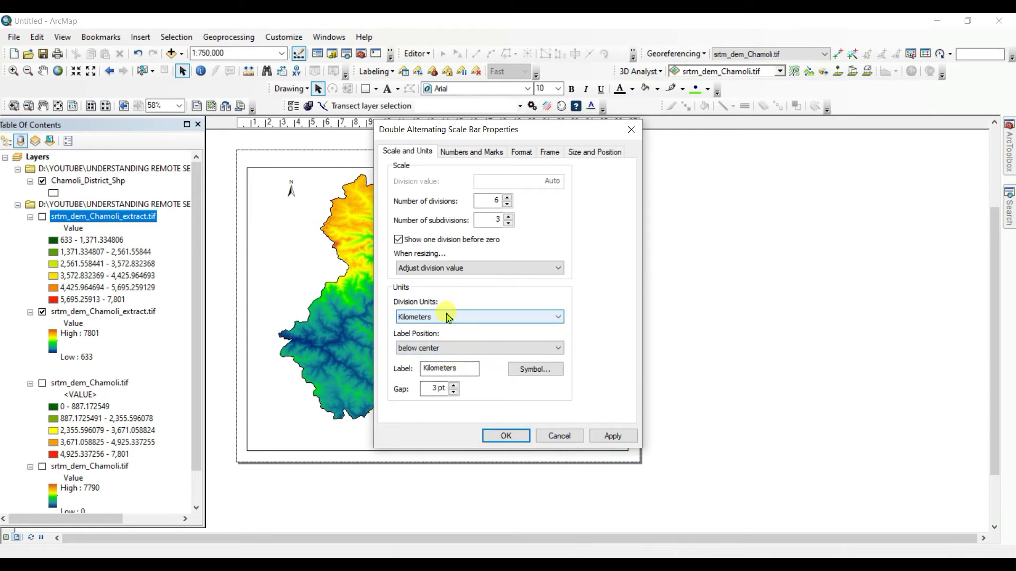
# Step: Set the scale bar text to Times New Roman, size 14, and apply the scale bar properties
pyautogui.click(482, 154)
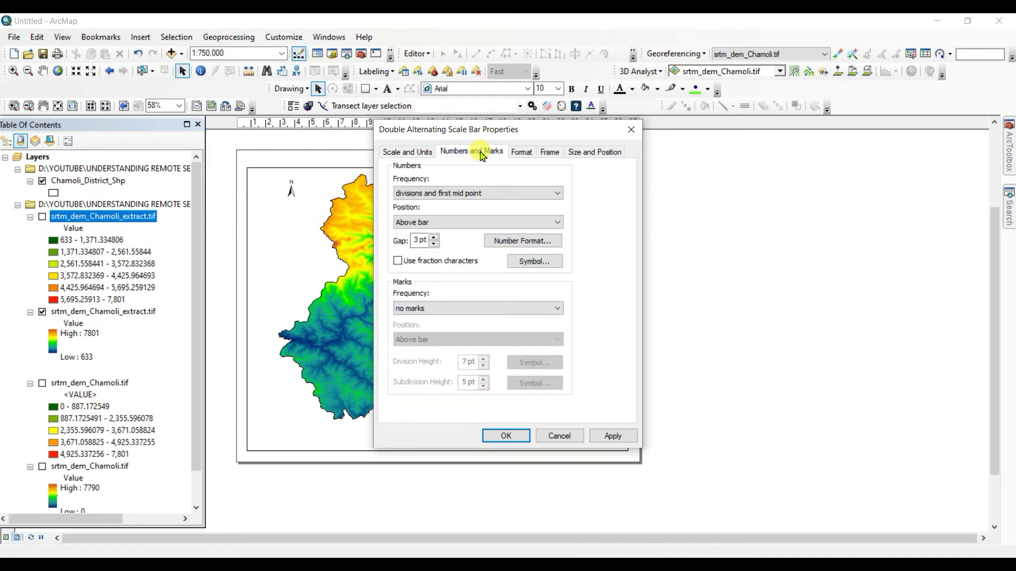
pyautogui.click(531, 155)
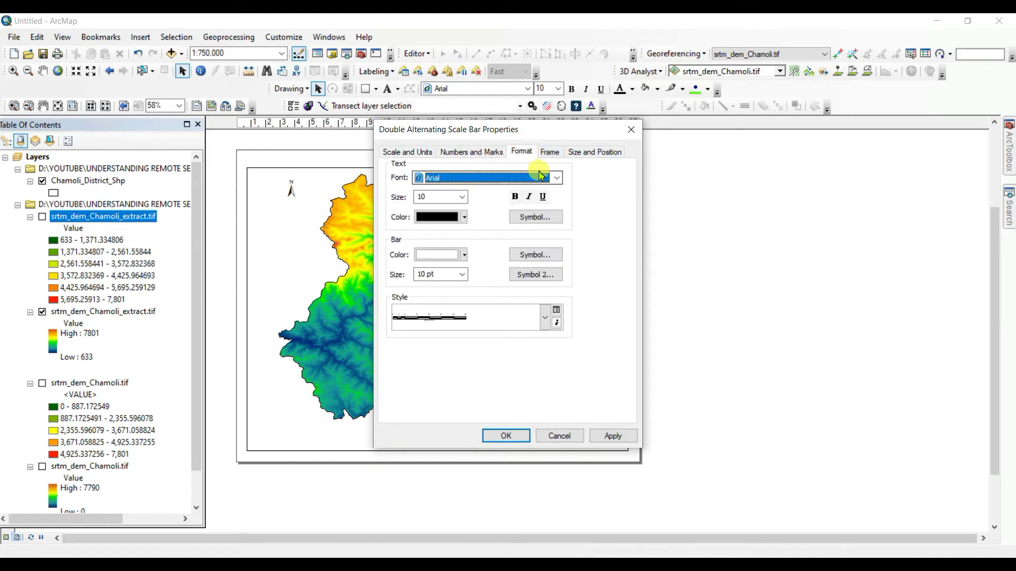
pyautogui.click(557, 178)
pyautogui.write('ti')
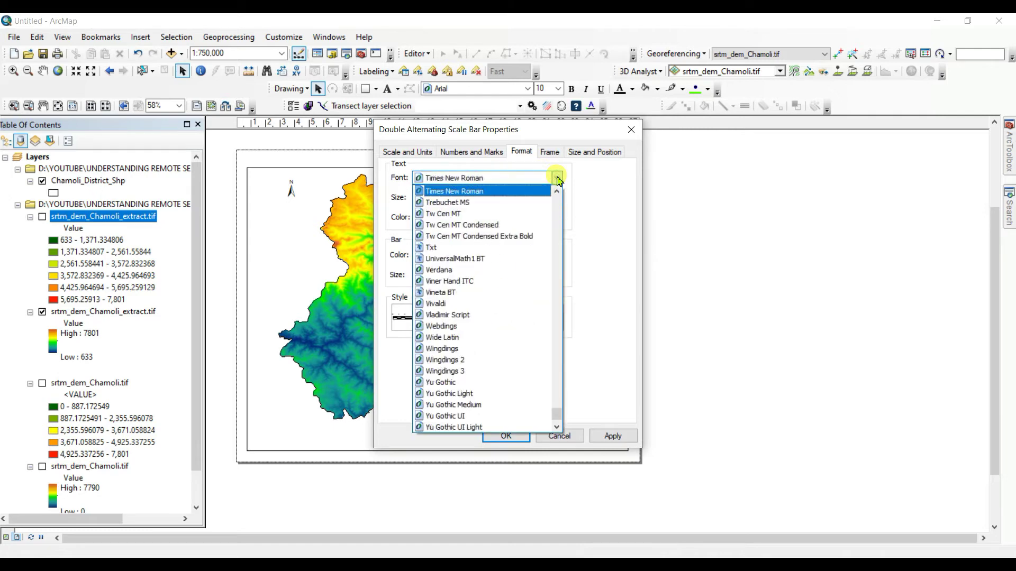
pyautogui.click(447, 193)
pyautogui.click(462, 196)
pyautogui.click(423, 278)
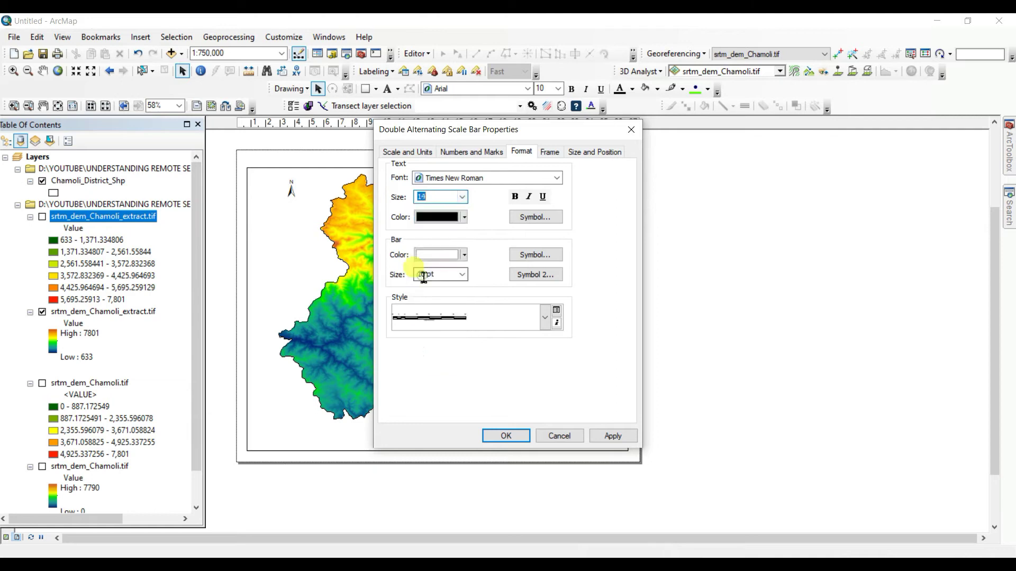
pyautogui.click(550, 152)
pyautogui.click(588, 152)
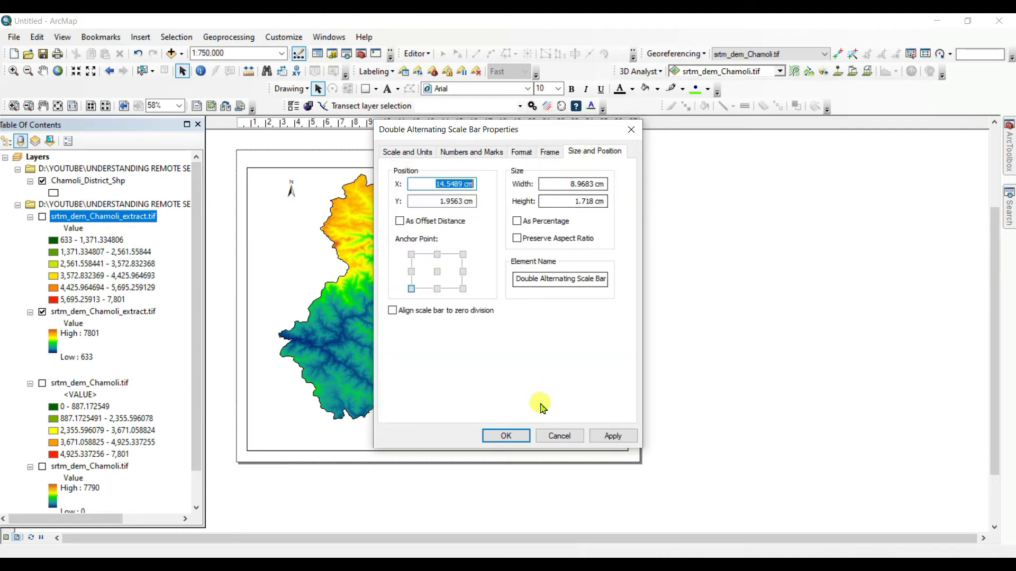
pyautogui.click(516, 436)
# Step: Move the scale bar slightly toward the data frame's lower edge
pyautogui.click(741, 395)
pyautogui.click(534, 426)
pyautogui.moveTo(544, 426); pyautogui.dragTo(542, 433)
pyautogui.click(741, 410)
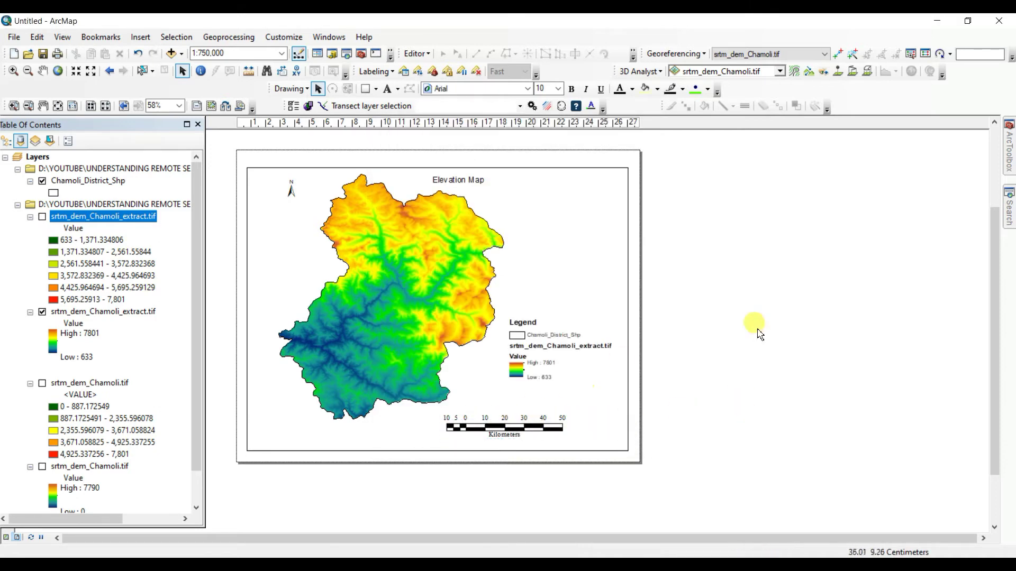
# Step: Open and close the legend's properties, and move the legend off the page to the right of the map
pyautogui.click(535, 353)
pyautogui.doubleClick(538, 352)
pyautogui.click(698, 121)
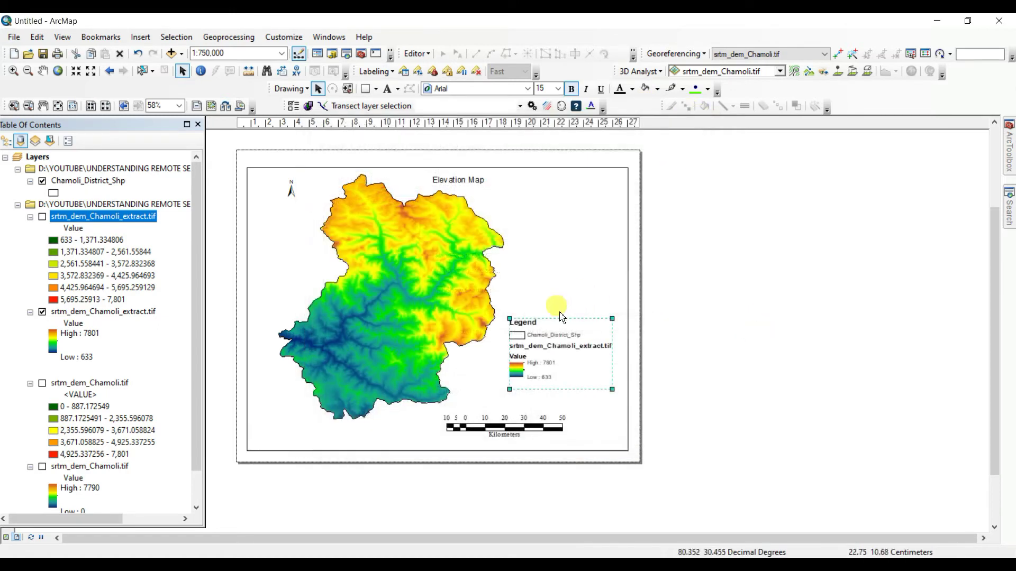
pyautogui.moveTo(553, 321); pyautogui.dragTo(758, 244)
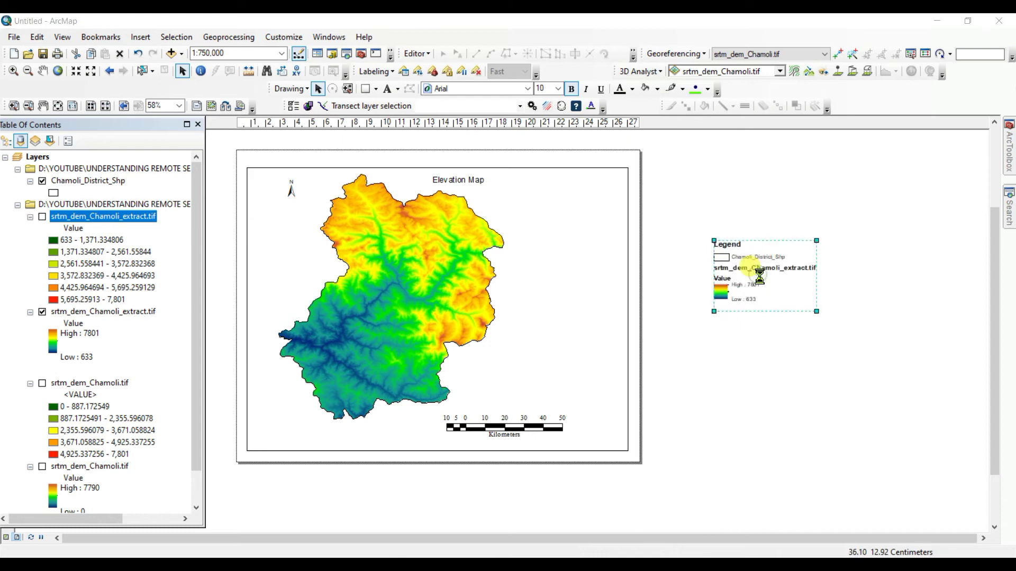
# Step: Convert the legend beside the page to graphics and ungroup it
pyautogui.click(699, 121)
pyautogui.rightClick(754, 286)
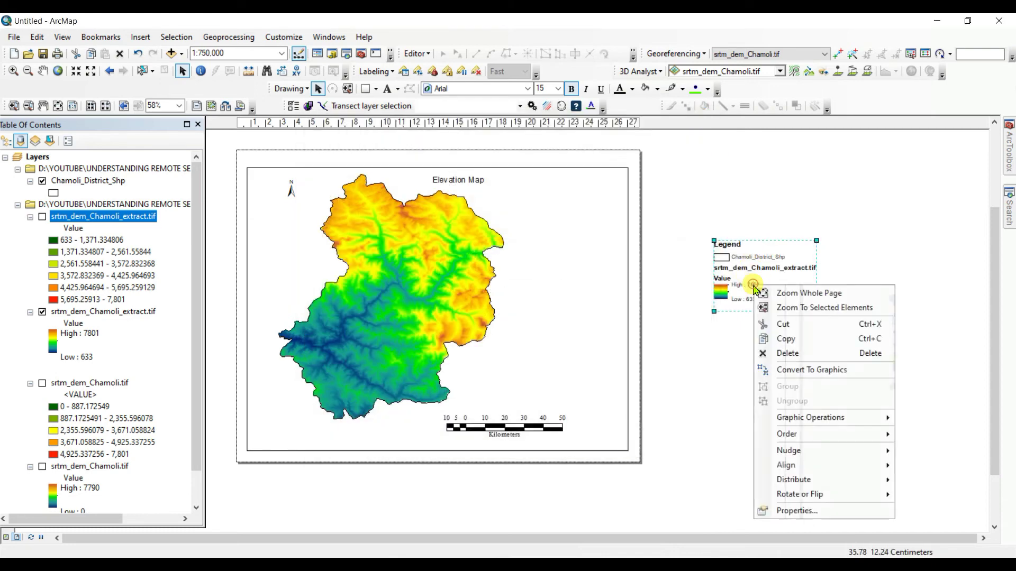
pyautogui.click(811, 369)
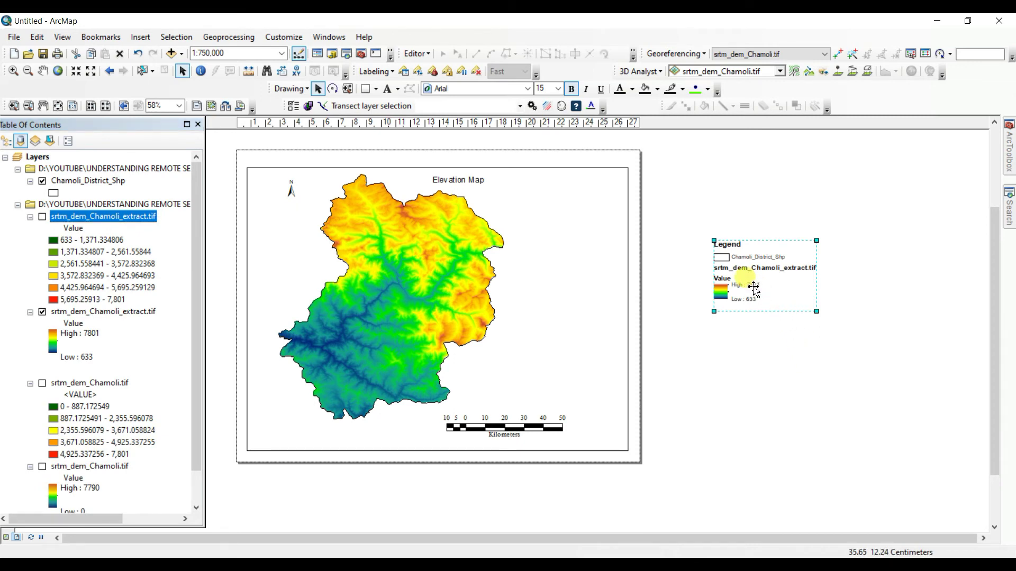
pyautogui.rightClick(754, 288)
pyautogui.click(806, 401)
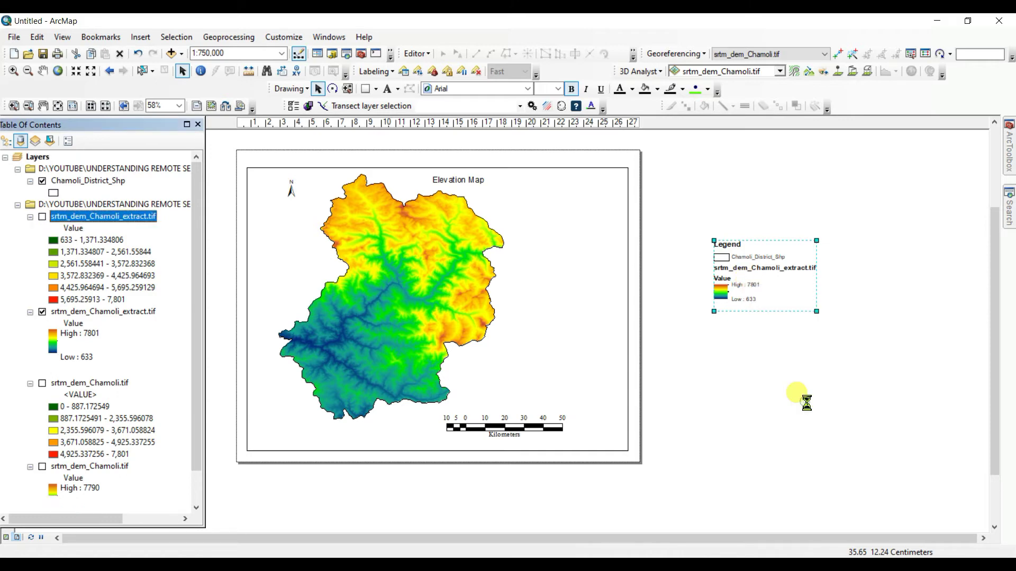
pyautogui.click(770, 349)
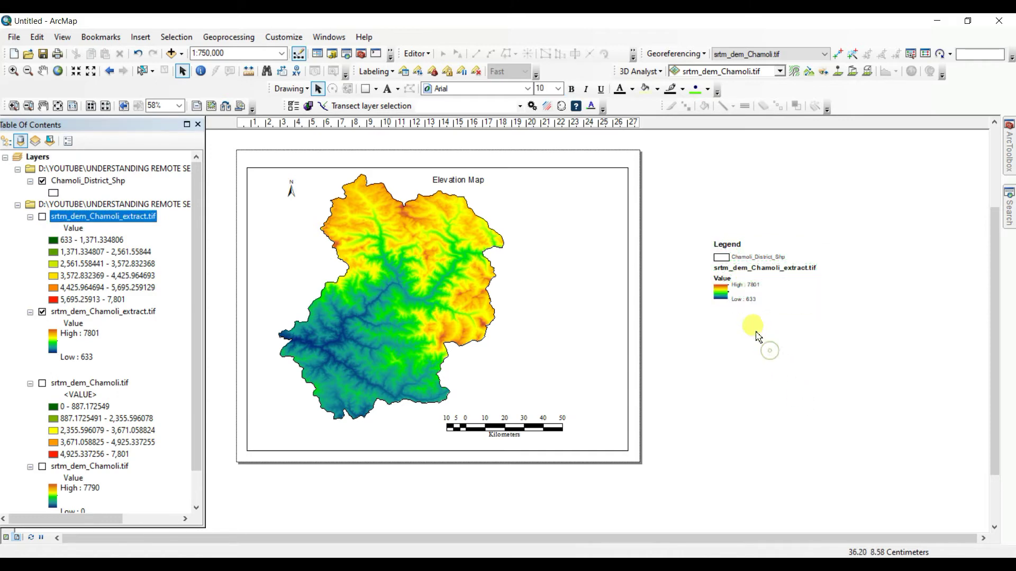
# Step: Ungroup the Chamoli_District_Shp legend entry into its patch and label
pyautogui.rightClick(744, 292)
pyautogui.click(710, 306)
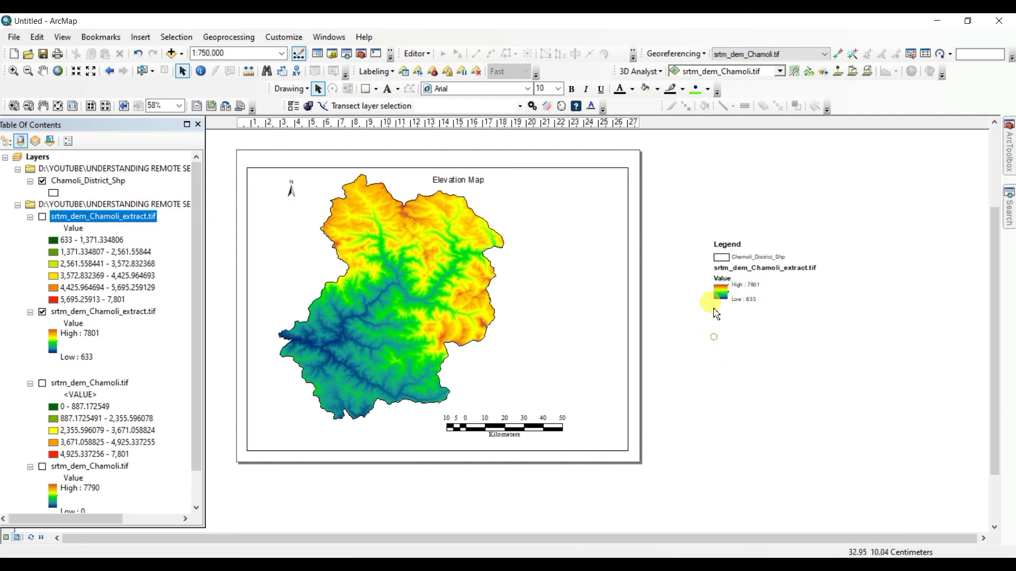
pyautogui.click(744, 258)
pyautogui.rightClick(744, 257)
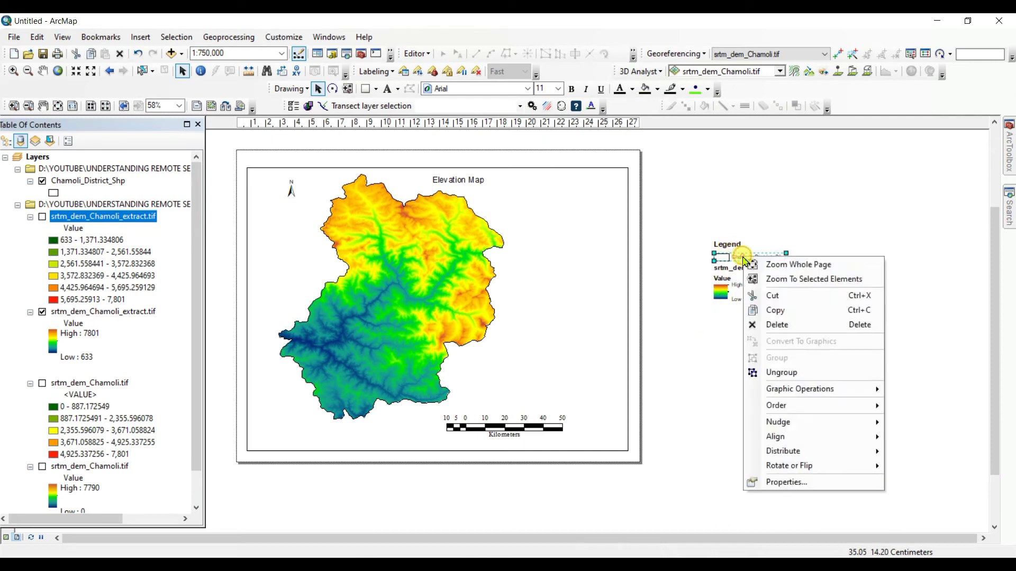
pyautogui.click(783, 370)
# Step: Select all the legend pieces together and ungroup the remaining groups into individual elements
pyautogui.moveTo(683, 210); pyautogui.dragTo(829, 360)
pyautogui.click(823, 353)
pyautogui.moveTo(680, 196); pyautogui.dragTo(881, 373)
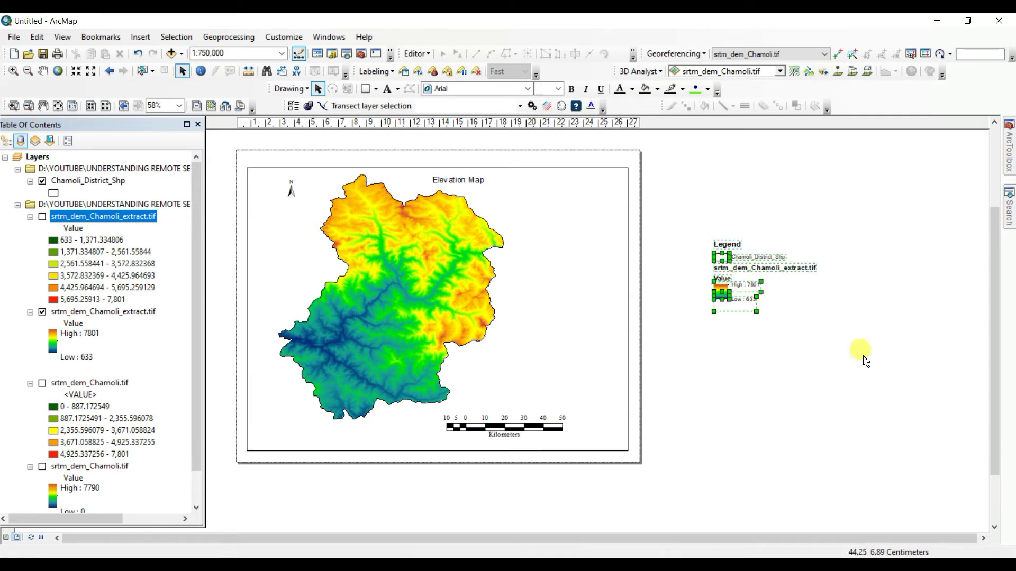
pyautogui.rightClick(729, 287)
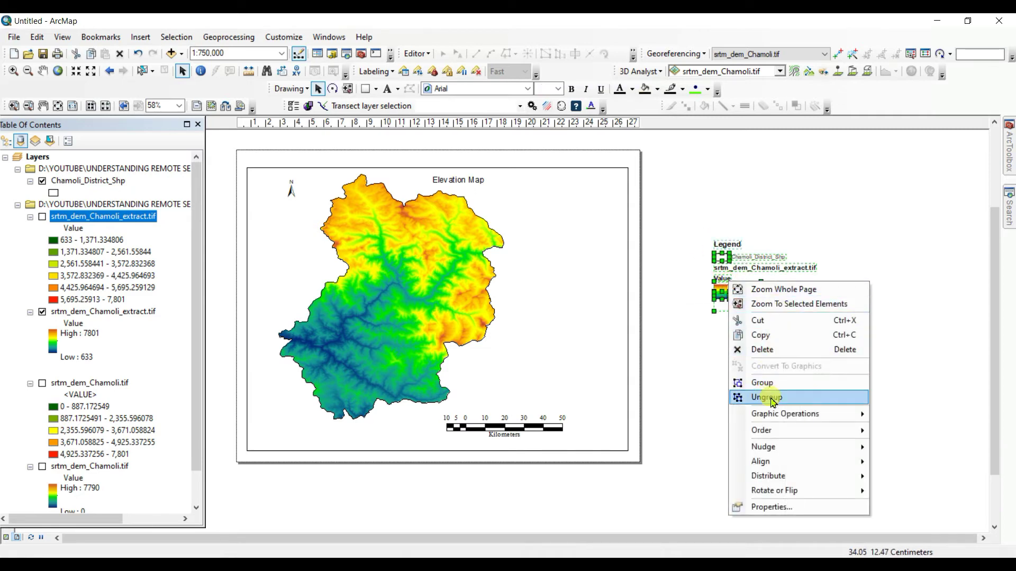
pyautogui.click(770, 397)
pyautogui.click(773, 399)
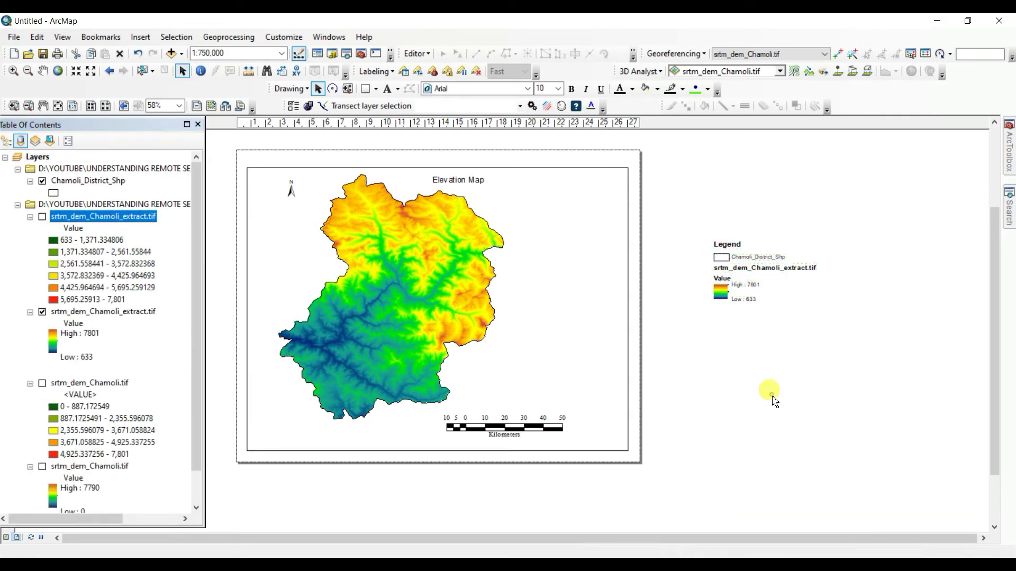
# Step: Change the legend's Value heading to "Elevation (m)" and format it in Times New Roman, size 14
pyautogui.doubleClick(724, 279)
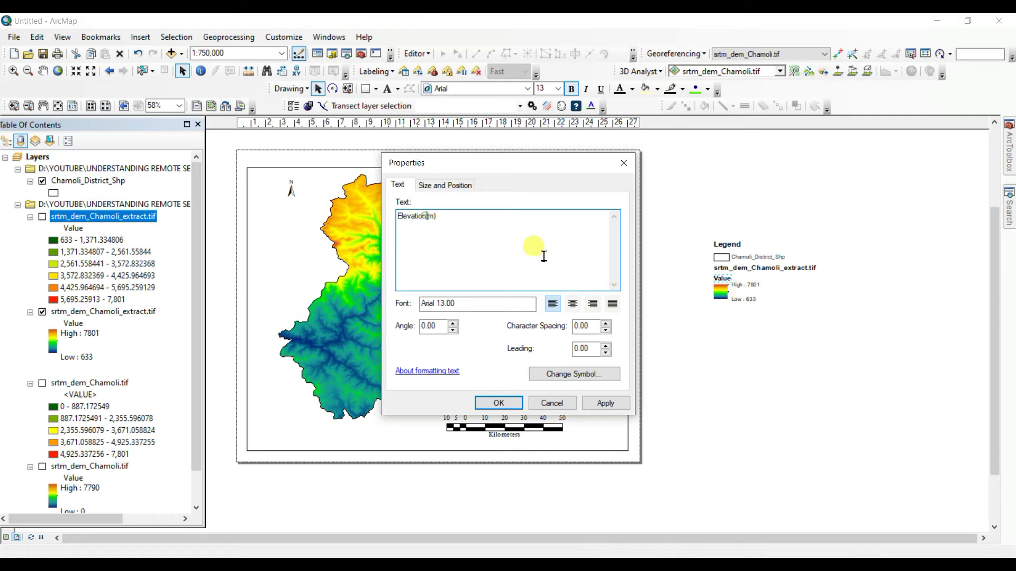
pyautogui.click(585, 374)
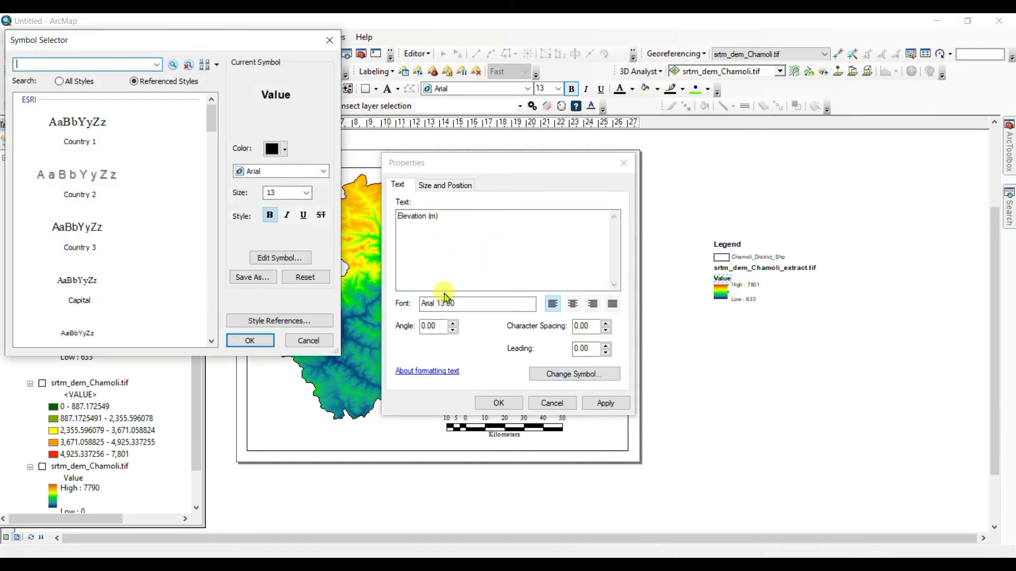
pyautogui.click(303, 171)
pyautogui.press('t')
pyautogui.press('i')
pyautogui.click(302, 184)
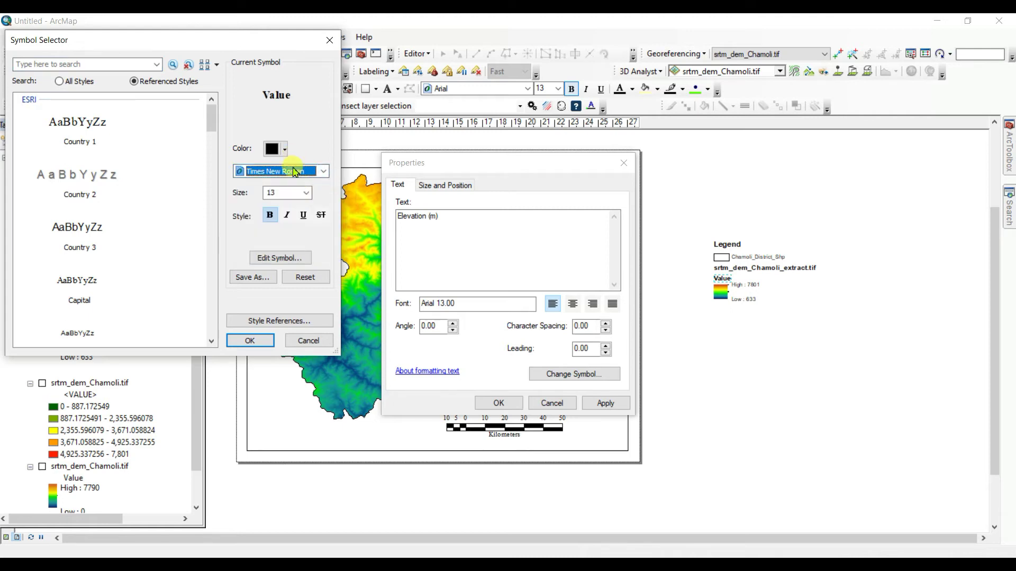
pyautogui.click(307, 193)
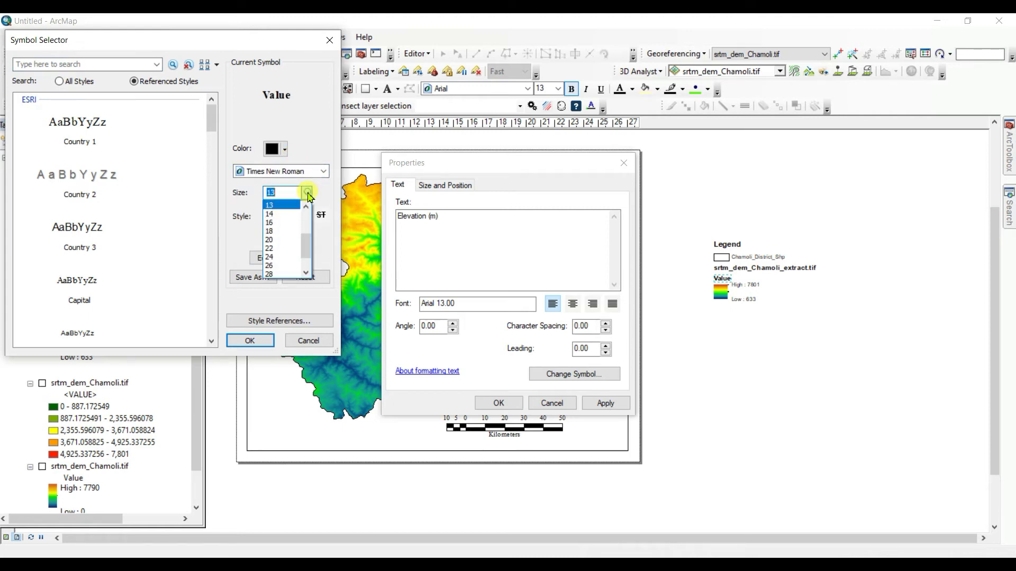
pyautogui.click(274, 218)
pyautogui.click(250, 340)
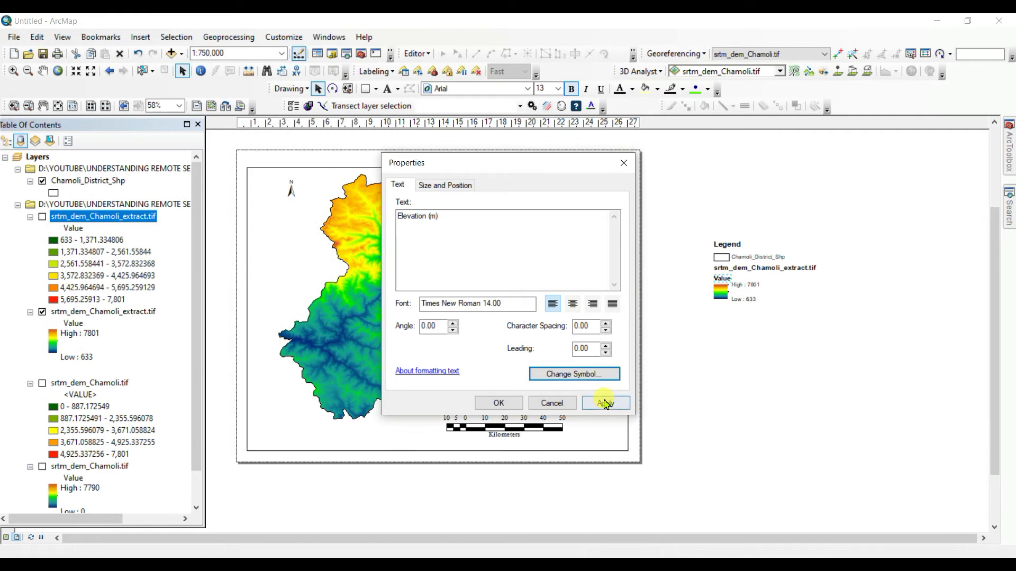
pyautogui.click(604, 402)
pyautogui.click(517, 410)
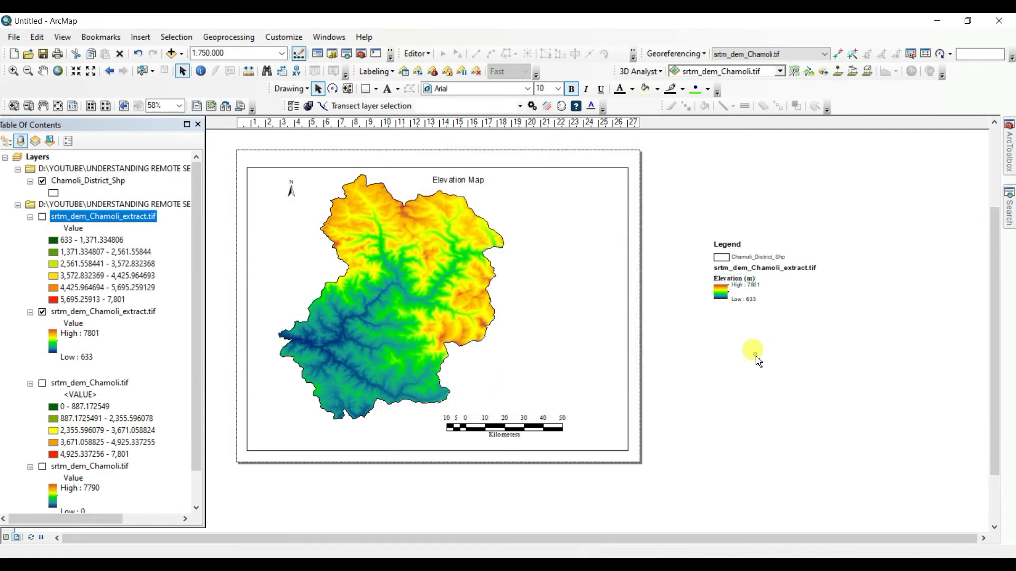
# Step: Move the srtm_dem_Chamoli_extract.tif label away from the legend and shift the Elevation (m) heading slightly up above the color ramp
pyautogui.click(749, 313)
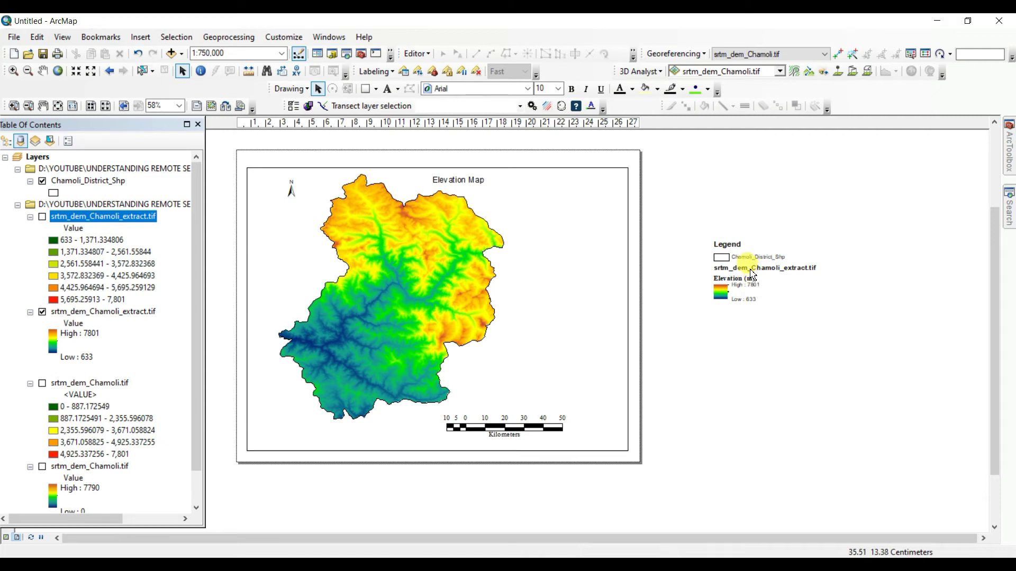
pyautogui.moveTo(754, 270); pyautogui.dragTo(816, 204)
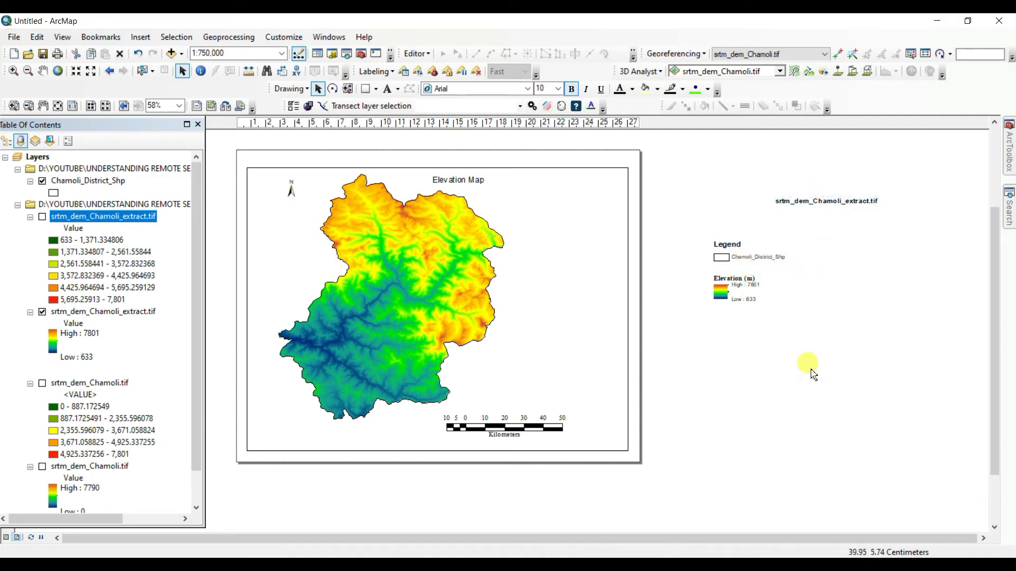
pyautogui.click(739, 283)
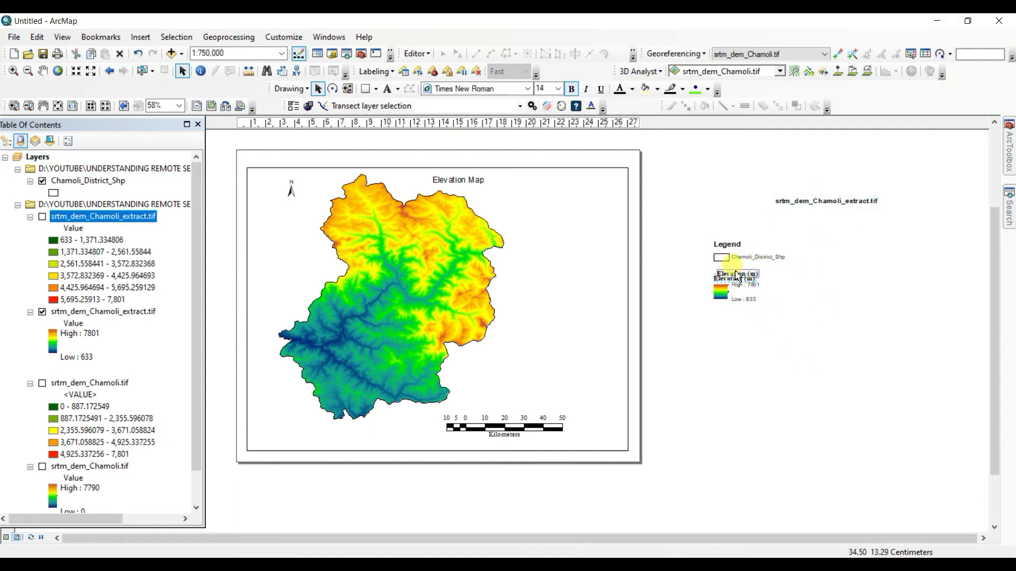
pyautogui.moveTo(738, 274); pyautogui.dragTo(739, 273)
pyautogui.click(783, 326)
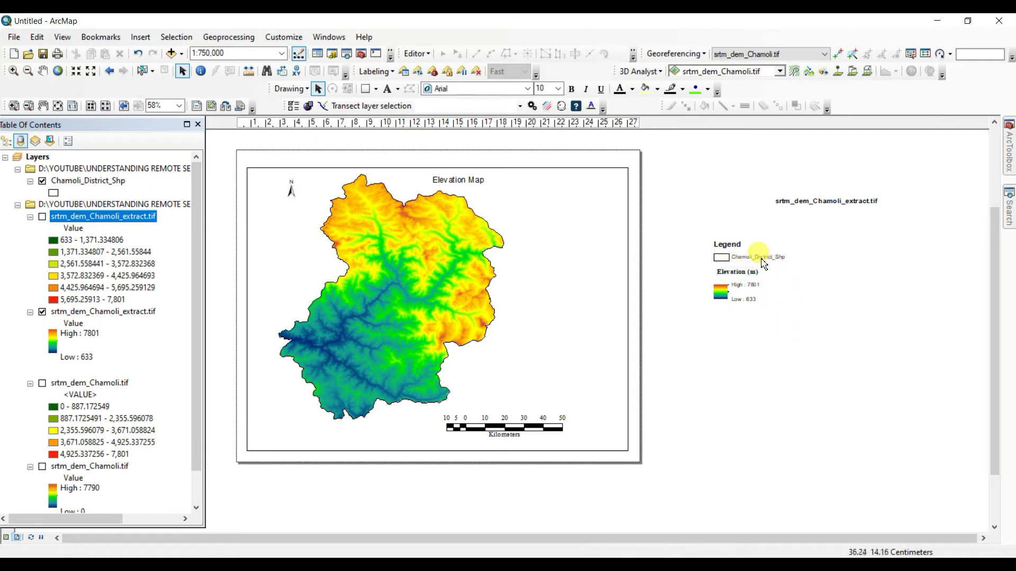
# Step: Format the Legend title in Times New Roman, size 18, and shift it slightly right over the entries
pyautogui.doubleClick(733, 248)
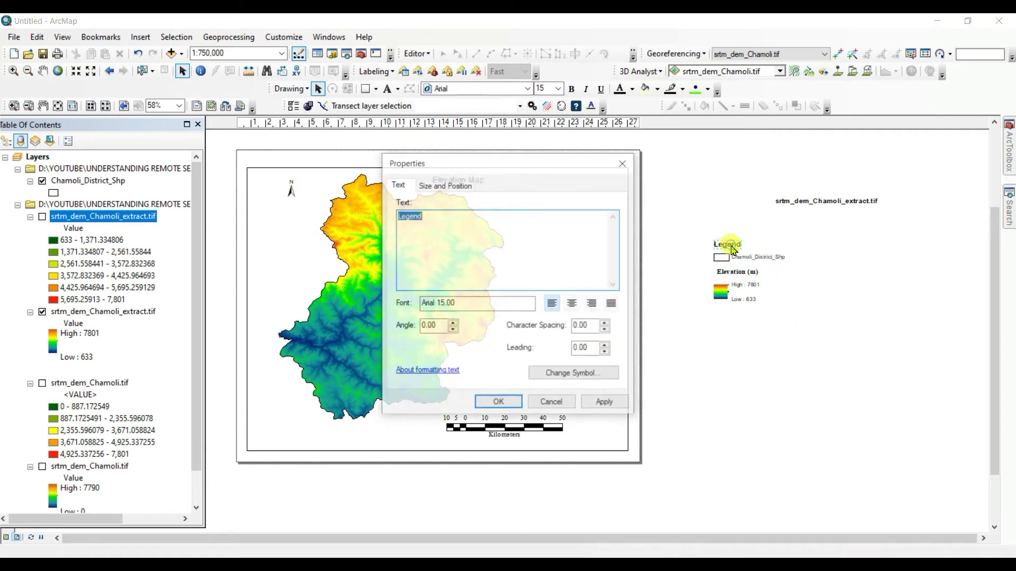
pyautogui.click(589, 376)
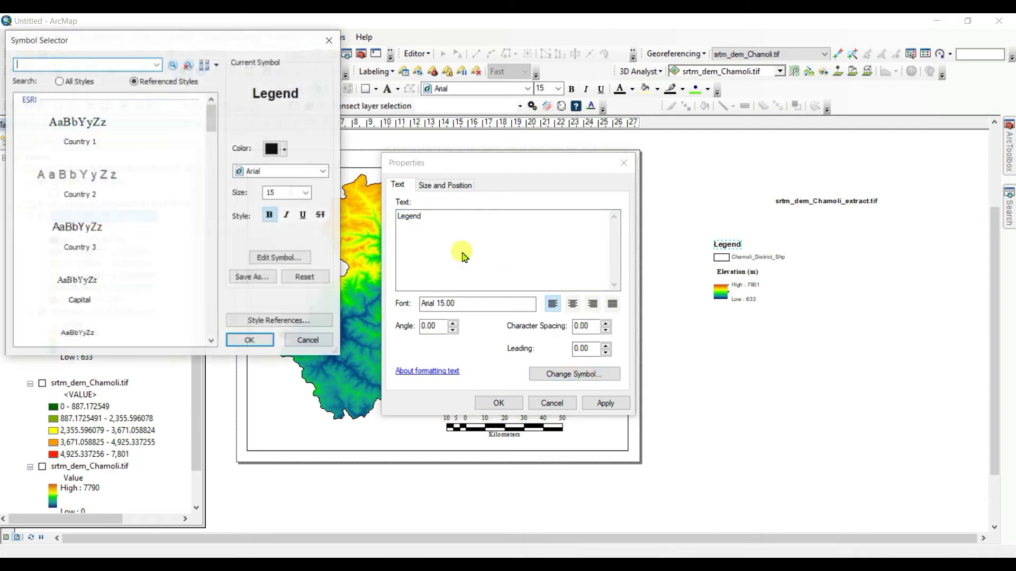
pyautogui.click(305, 171)
pyautogui.press('t')
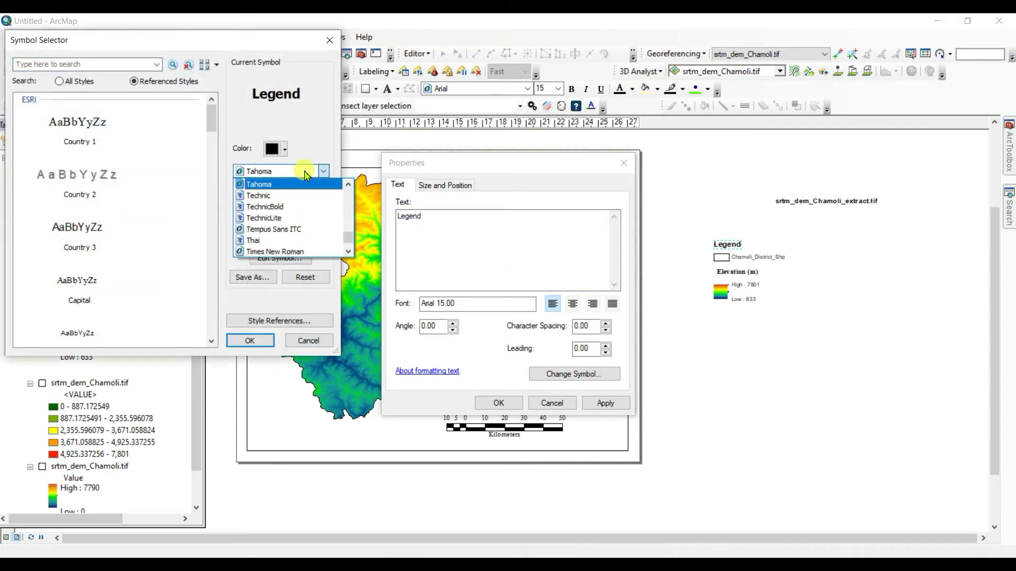
pyautogui.press('i')
pyautogui.click(294, 185)
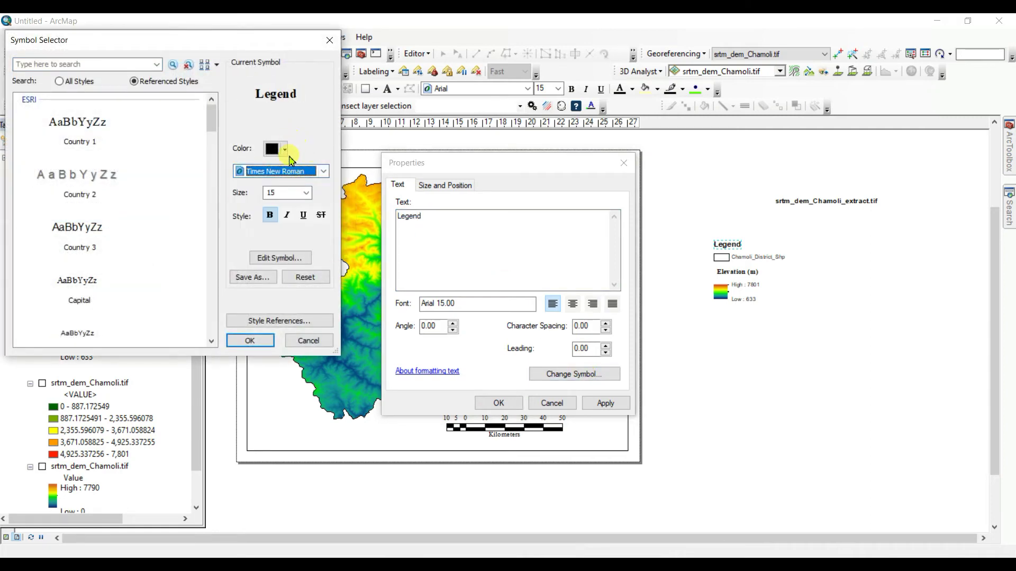
pyautogui.click(307, 193)
pyautogui.click(275, 222)
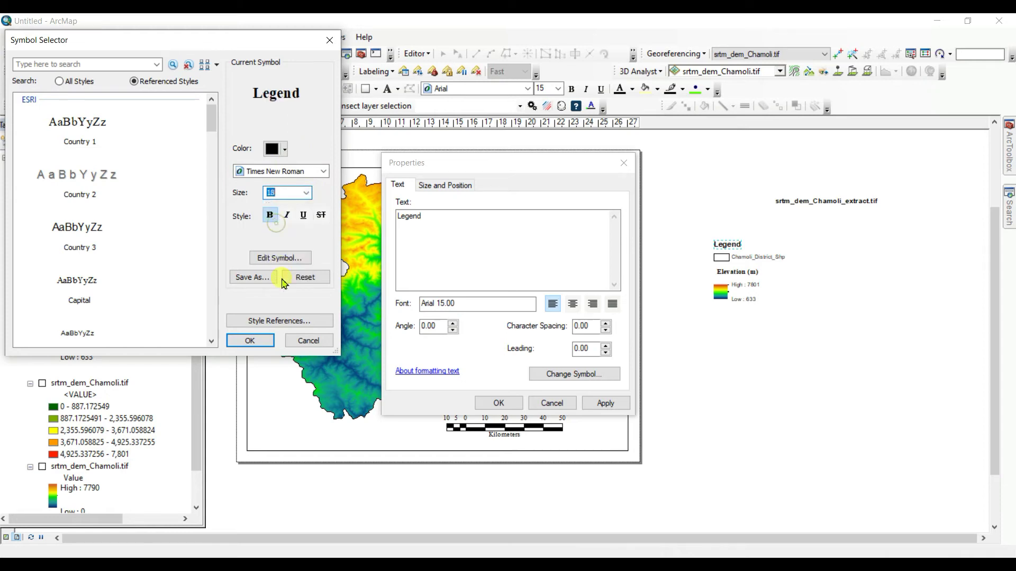
pyautogui.click(262, 341)
pyautogui.click(592, 403)
pyautogui.click(499, 404)
pyautogui.click(741, 244)
pyautogui.click(829, 352)
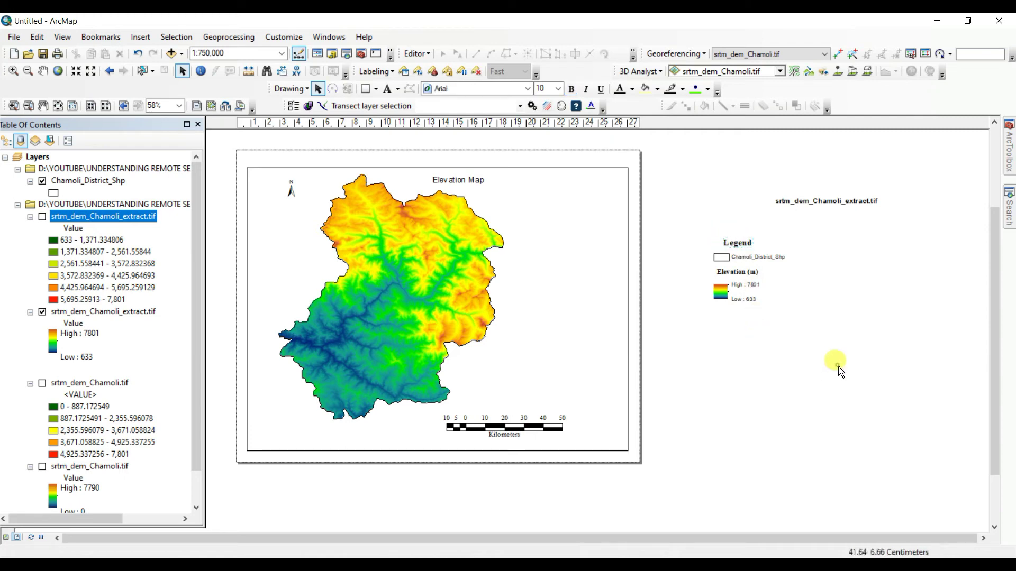
# Step: Format the High value label of the elevation ramp in Times New Roman, size 14
pyautogui.doubleClick(749, 287)
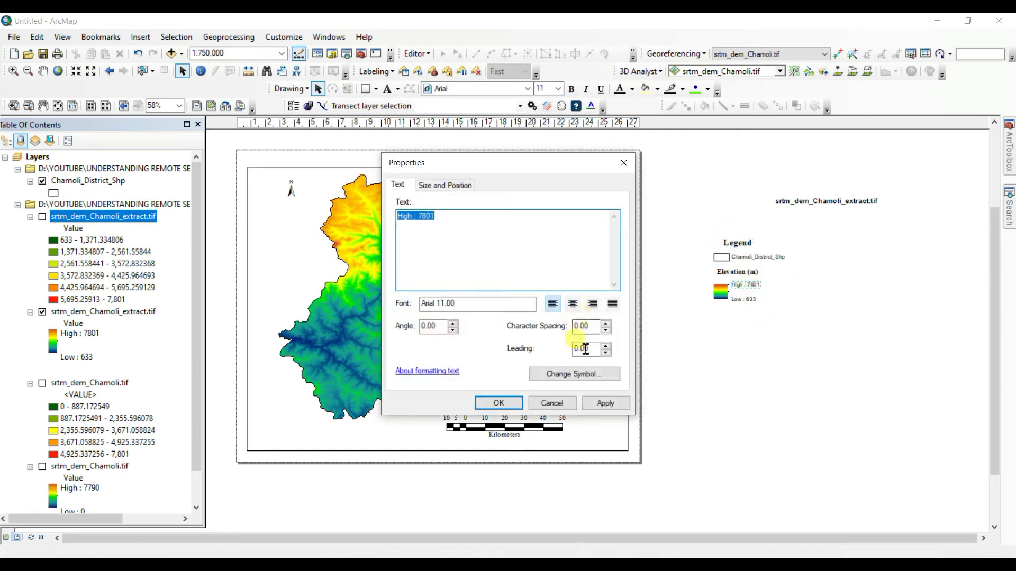
pyautogui.click(574, 374)
pyautogui.click(285, 175)
pyautogui.scroll(-10, 290, 196)
pyautogui.click(290, 184)
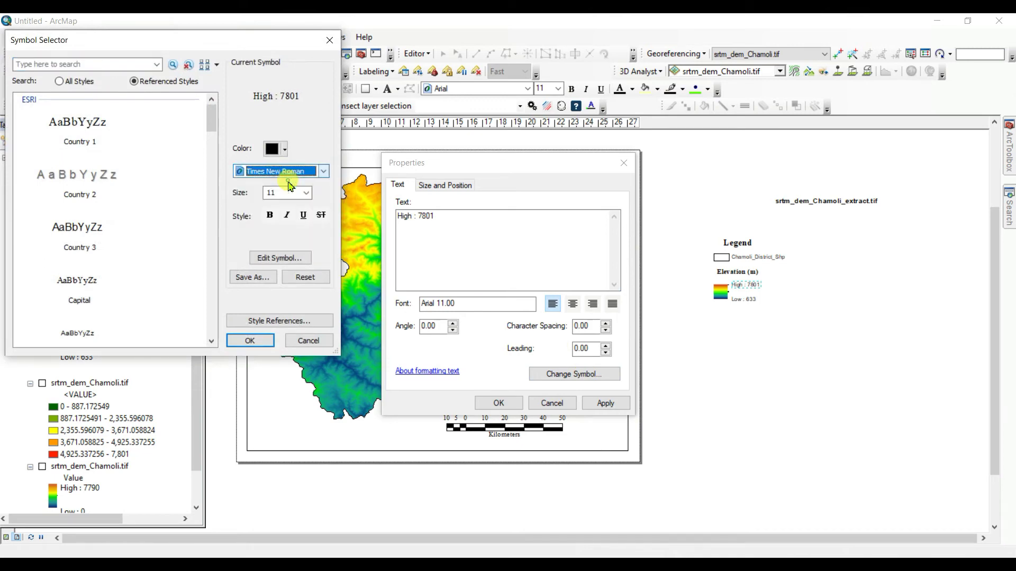
pyautogui.click(306, 192)
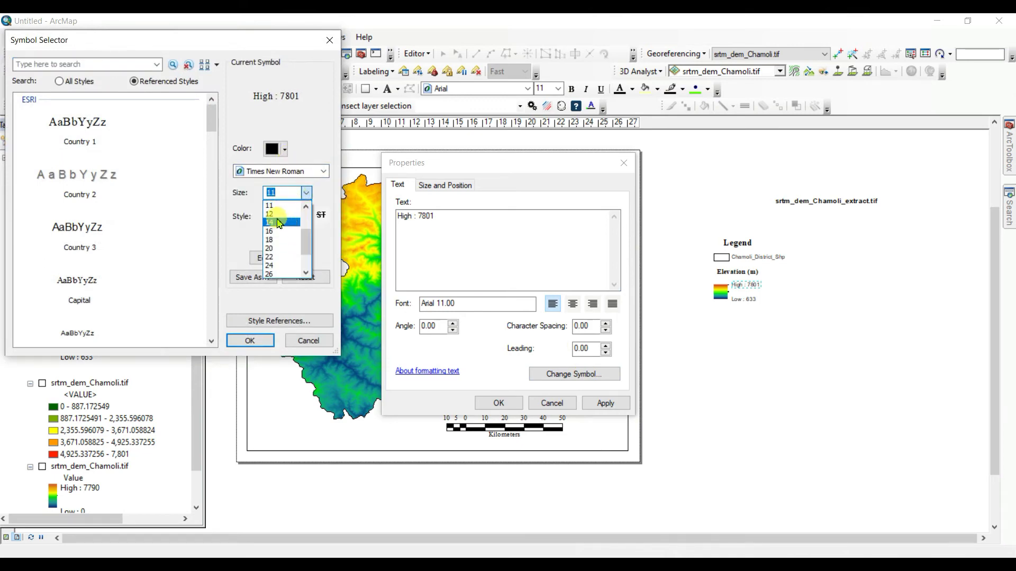
pyautogui.click(279, 223)
pyautogui.click(251, 340)
pyautogui.click(587, 405)
pyautogui.click(500, 403)
# Step: Format the Low value label of the elevation ramp in Times New Roman, size 14
pyautogui.doubleClick(744, 299)
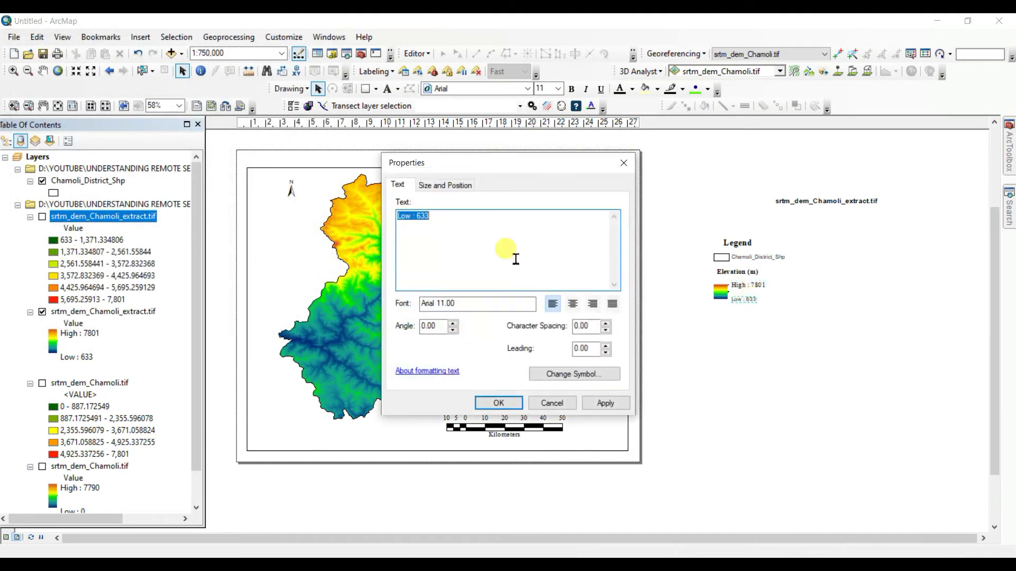
pyautogui.click(581, 375)
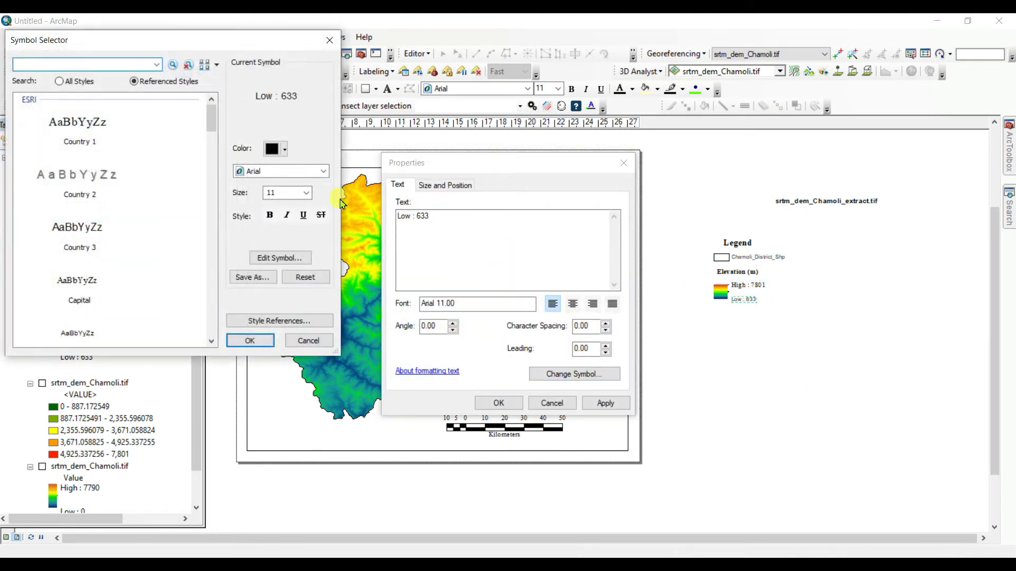
pyautogui.click(323, 171)
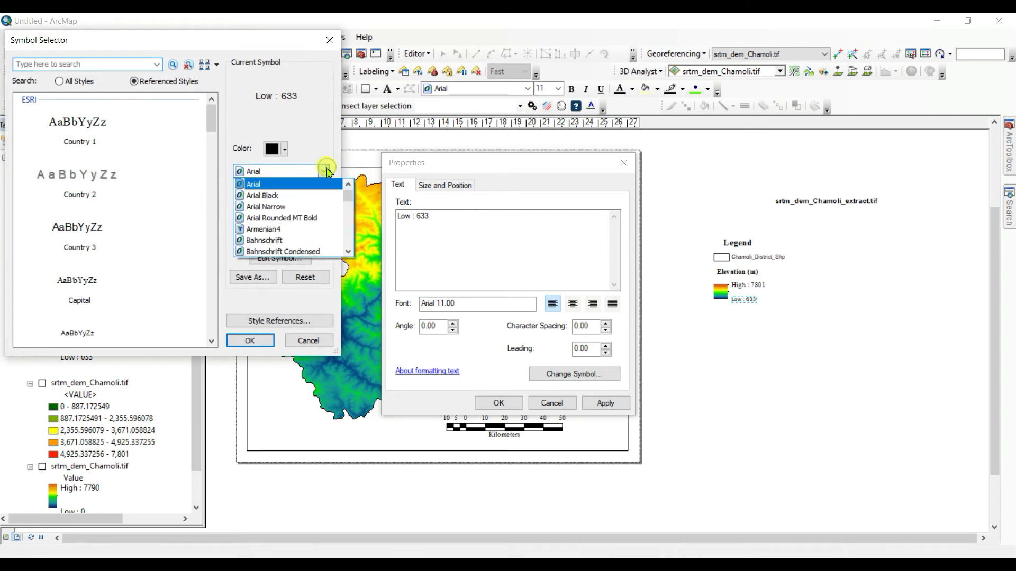
pyautogui.scroll(-10, 325, 168)
pyautogui.click(272, 184)
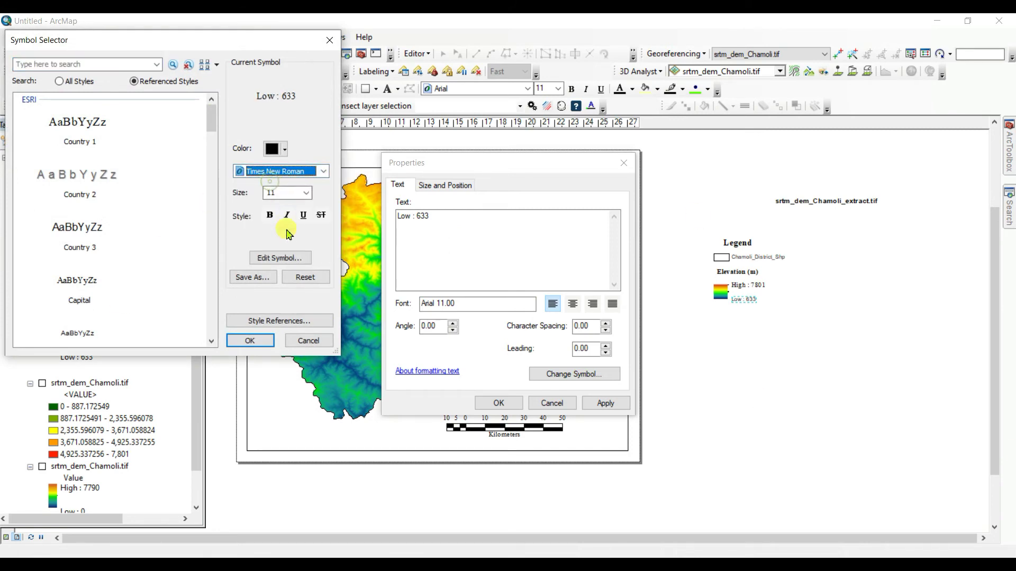
pyautogui.click(288, 192)
pyautogui.click(306, 192)
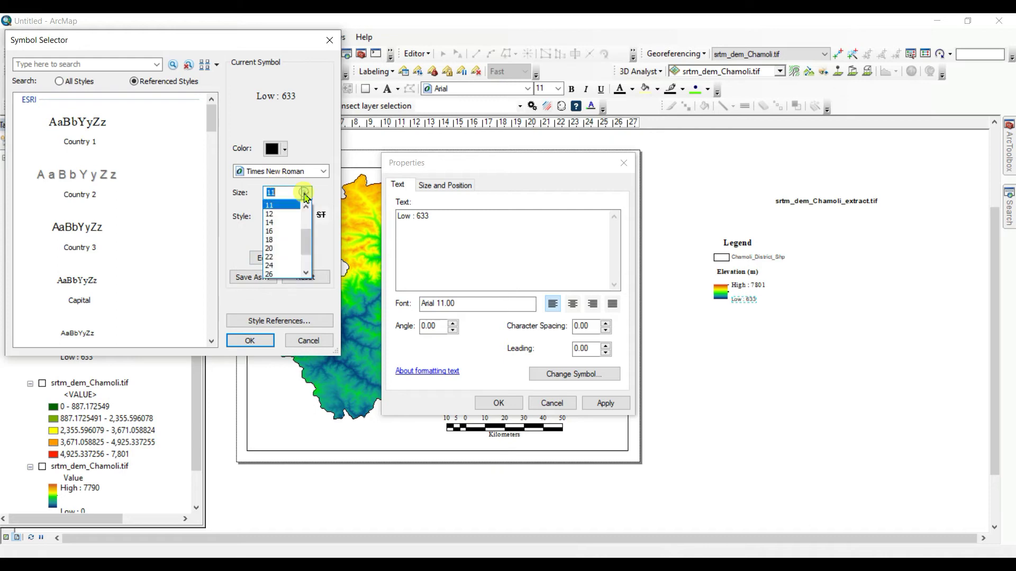
pyautogui.click(275, 226)
pyautogui.click(264, 340)
pyautogui.click(606, 403)
pyautogui.click(486, 404)
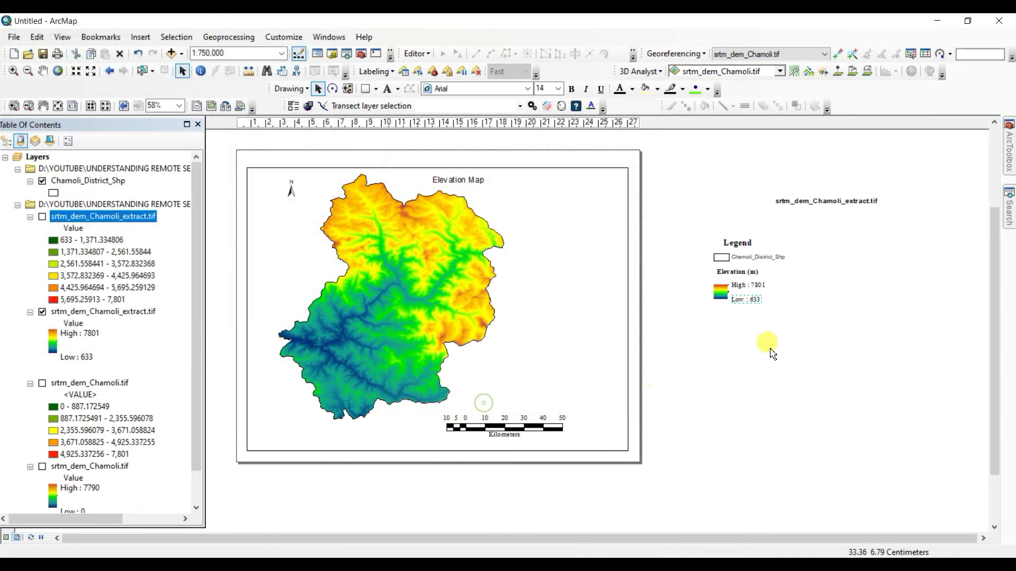
# Step: Format the Chamoli_District_Shp legend label in Times New Roman, size 14
pyautogui.doubleClick(762, 257)
pyautogui.click(582, 374)
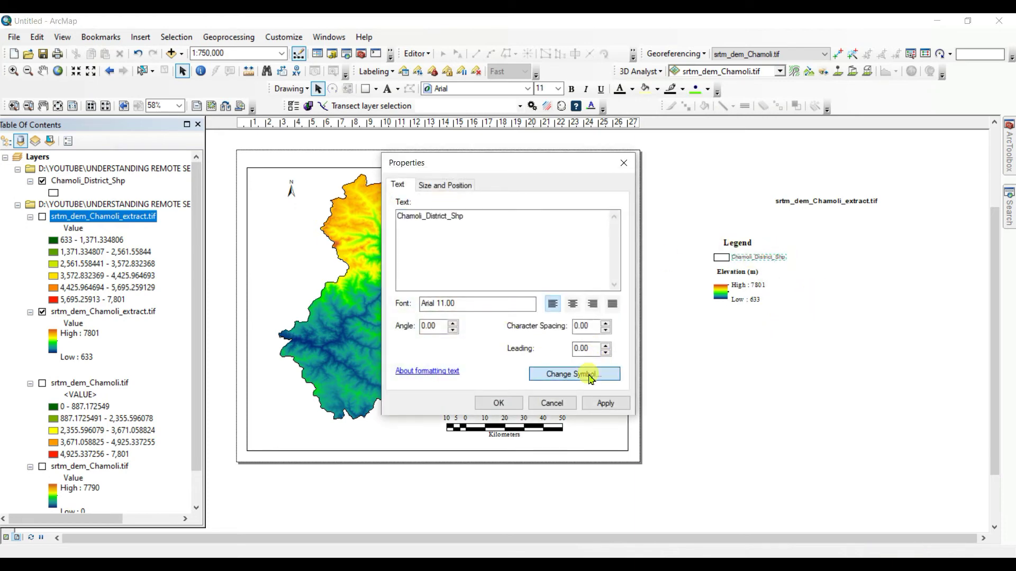
pyautogui.click(323, 171)
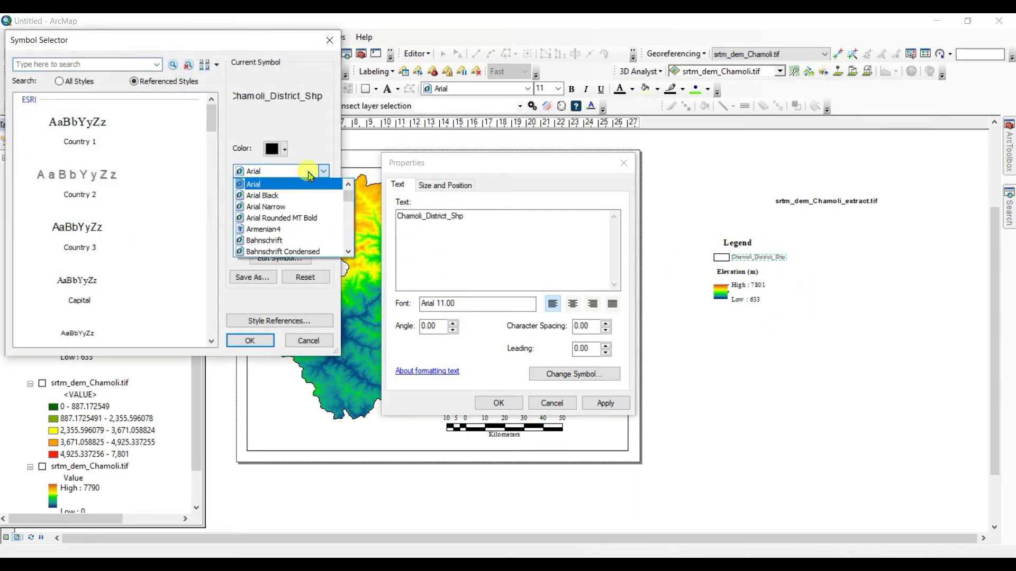
pyautogui.press('t')
pyautogui.press('i')
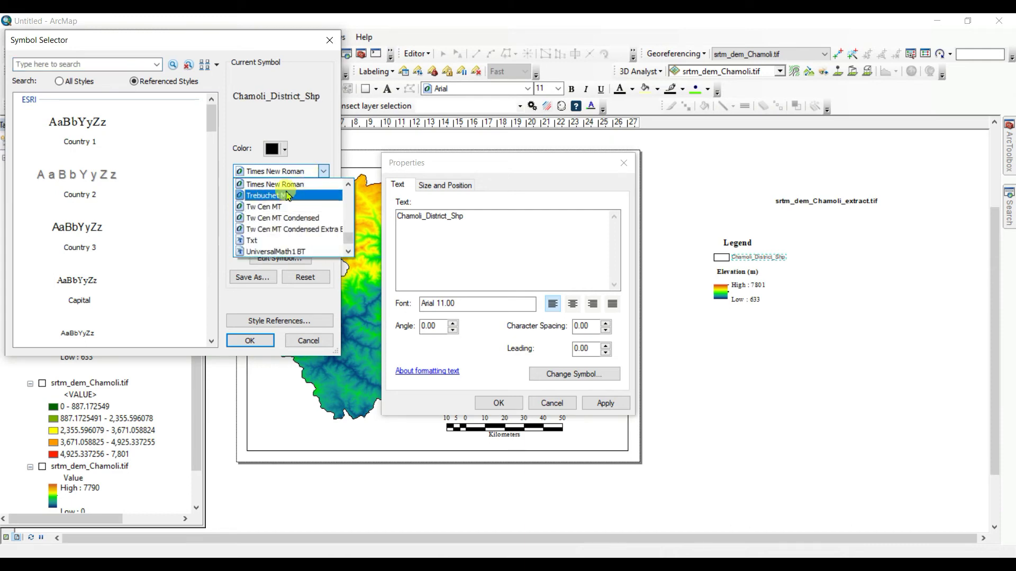
pyautogui.click(285, 186)
pyautogui.click(306, 193)
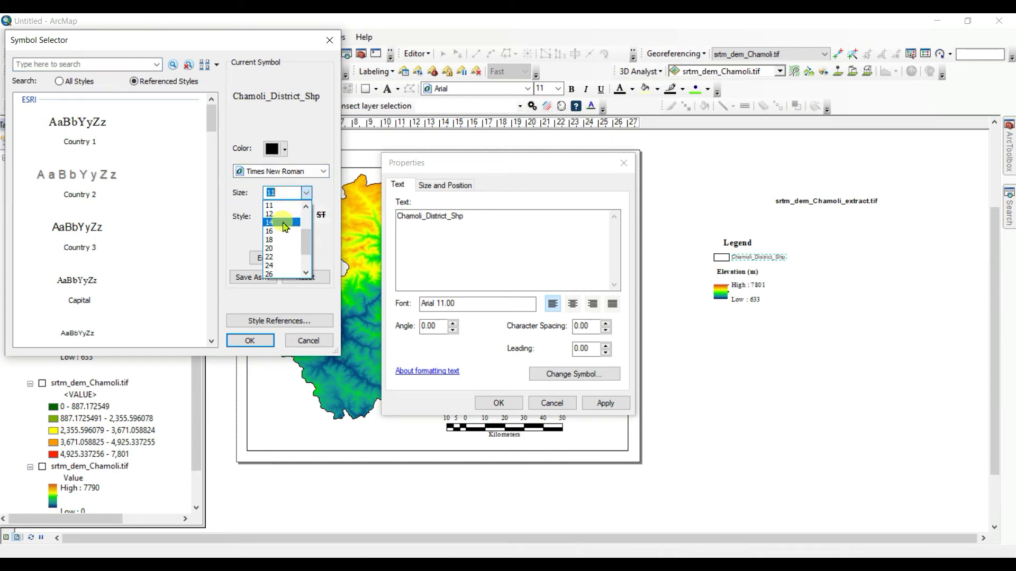
pyautogui.click(281, 221)
pyautogui.click(271, 345)
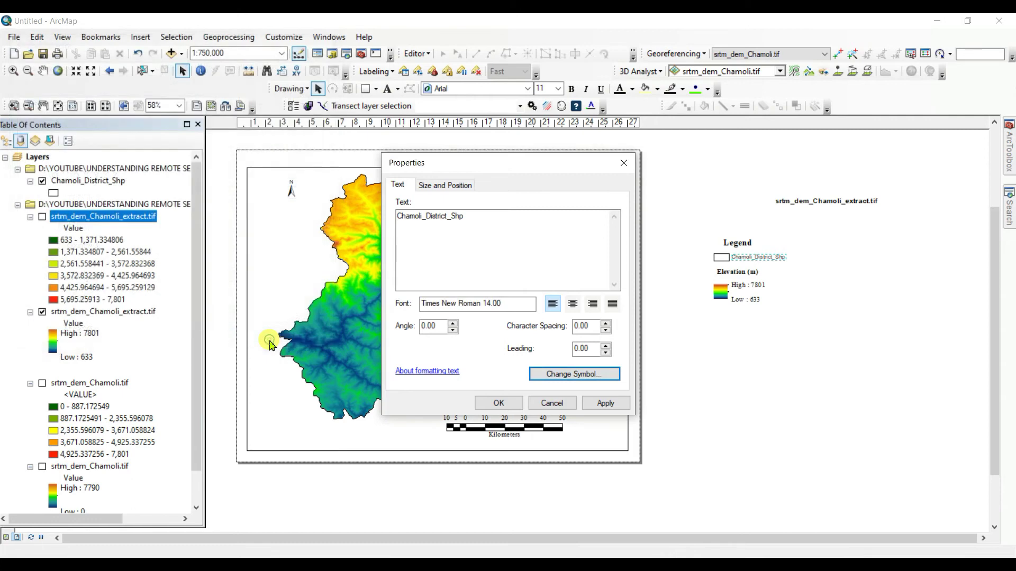
pyautogui.click(606, 403)
pyautogui.click(499, 403)
pyautogui.click(829, 360)
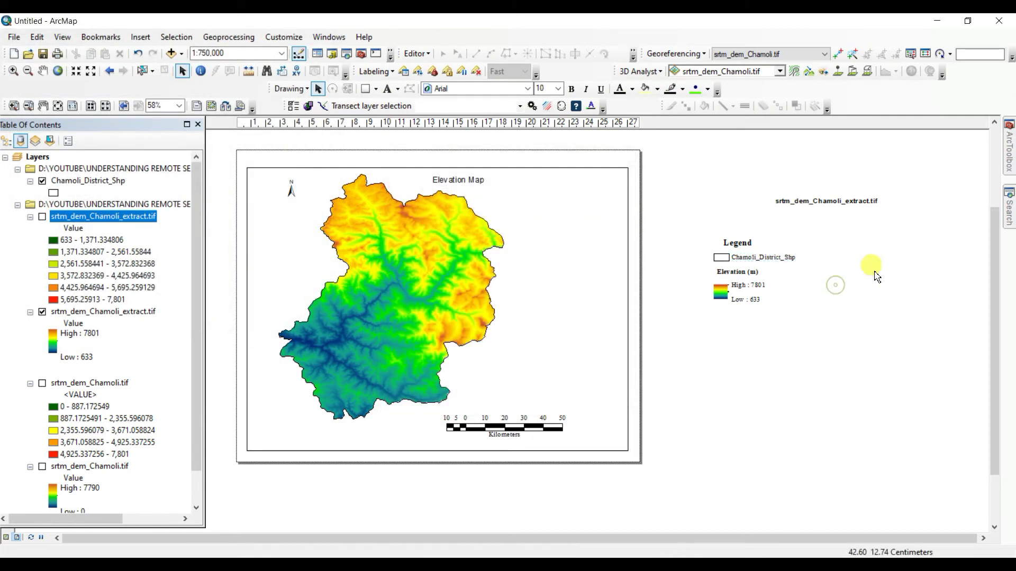
# Step: Group all the legend elements and move the group into the map frame, right of the district and above the scale bar
pyautogui.click(681, 212)
pyautogui.moveTo(680, 212); pyautogui.dragTo(822, 334)
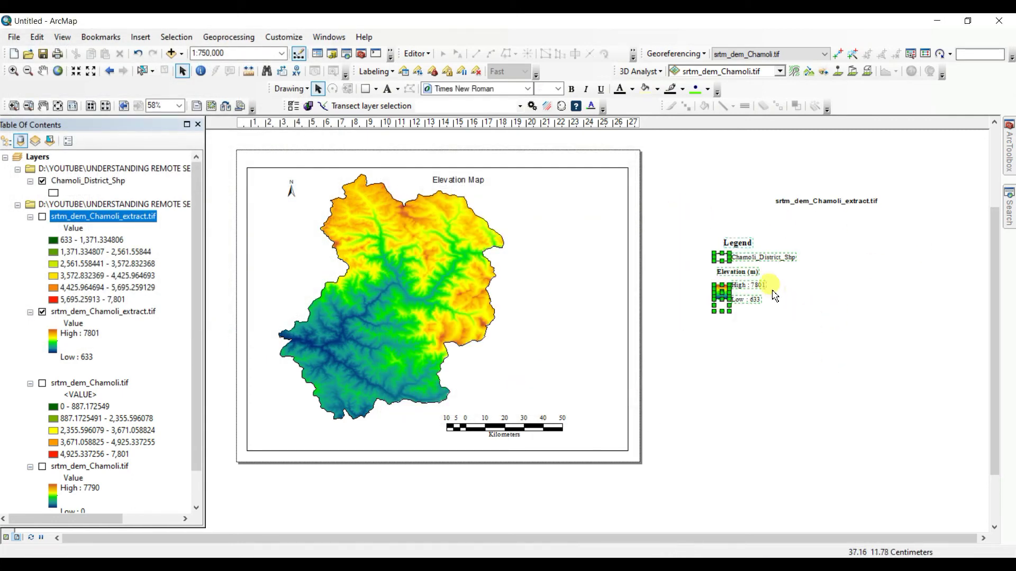
pyautogui.rightClick(752, 283)
pyautogui.click(792, 385)
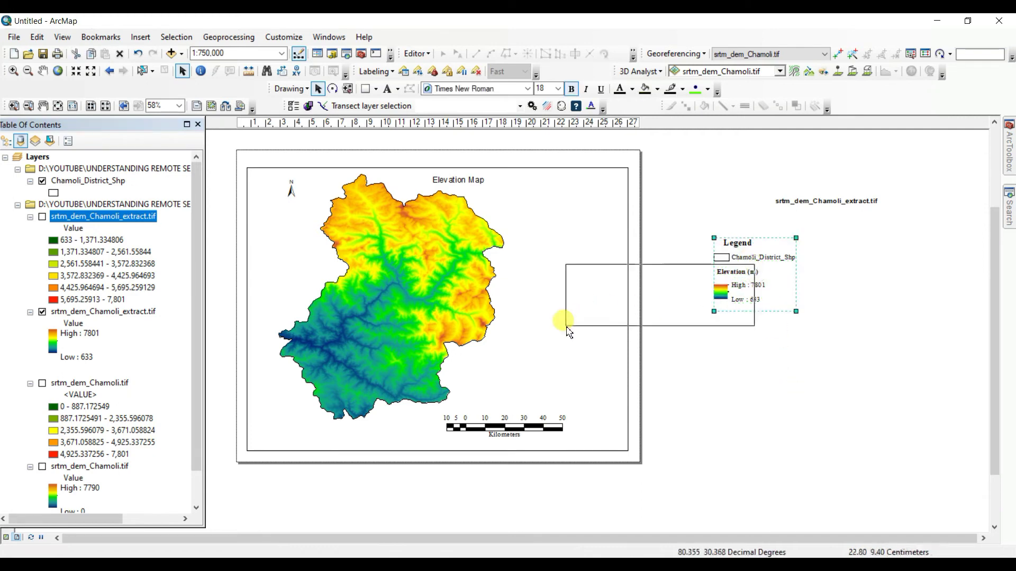
pyautogui.moveTo(756, 279); pyautogui.dragTo(573, 334)
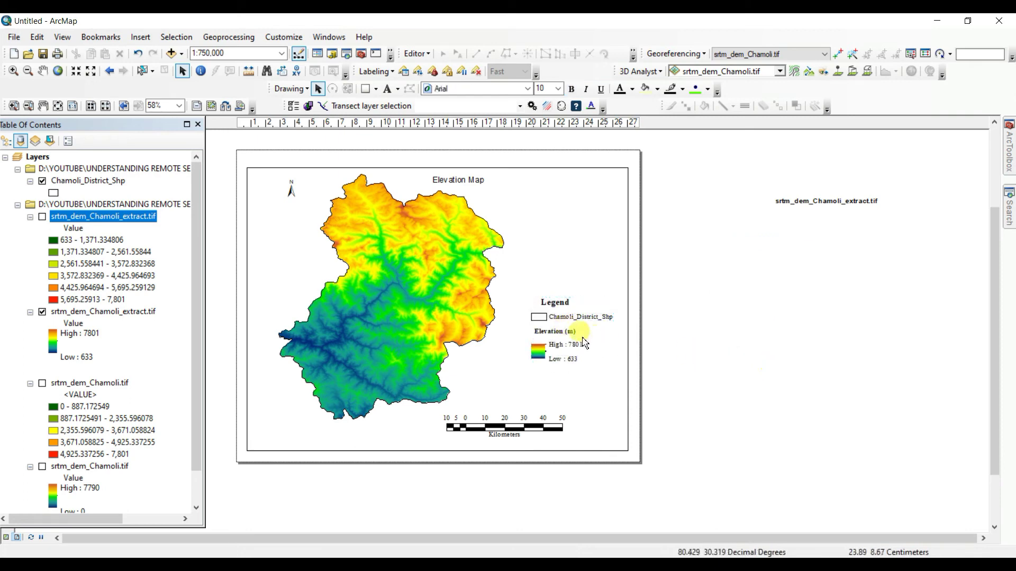
pyautogui.click(580, 336)
# Step: Format the Elevation Map title in Times New Roman, size 20, and move it slightly right along the frame's upper edge
pyautogui.click(458, 179)
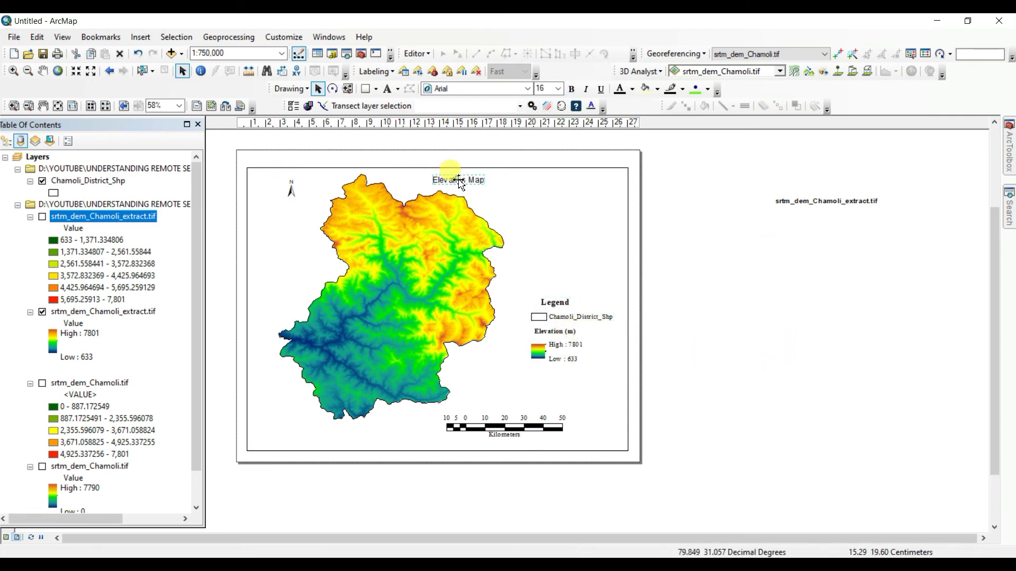
pyautogui.doubleClick(459, 182)
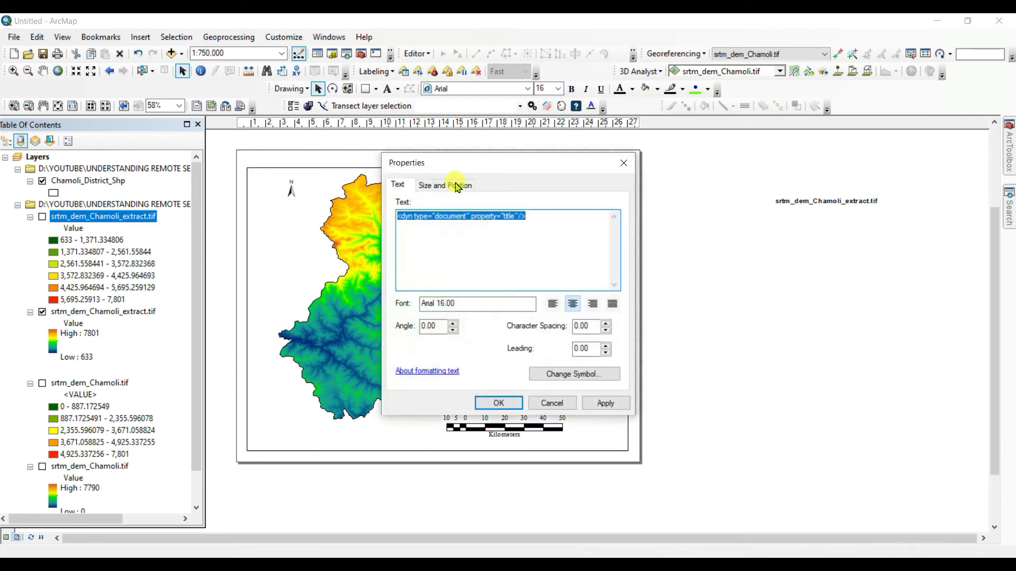
pyautogui.click(582, 376)
pyautogui.write('Tahoma')
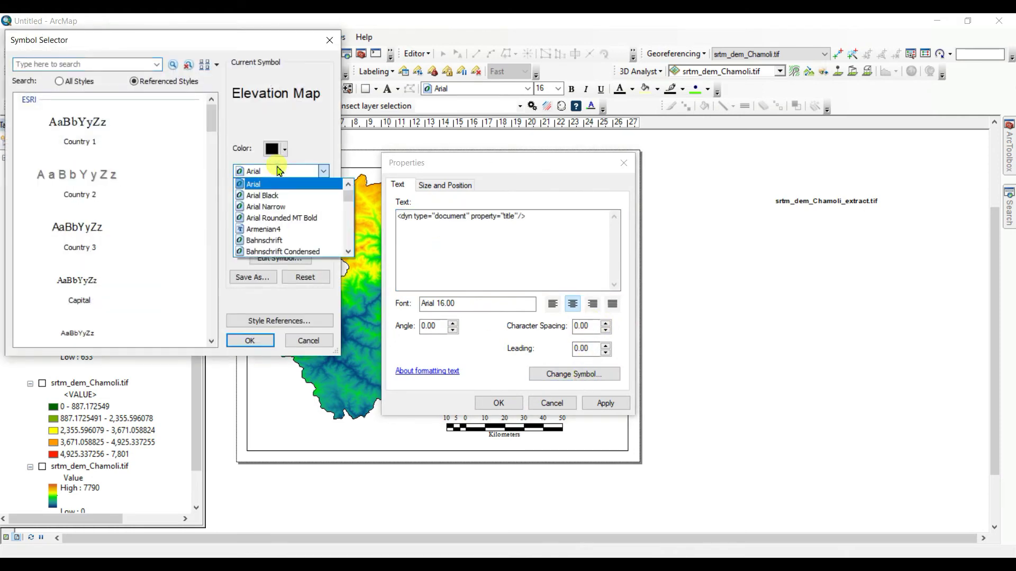
pyautogui.write('Times New Roman')
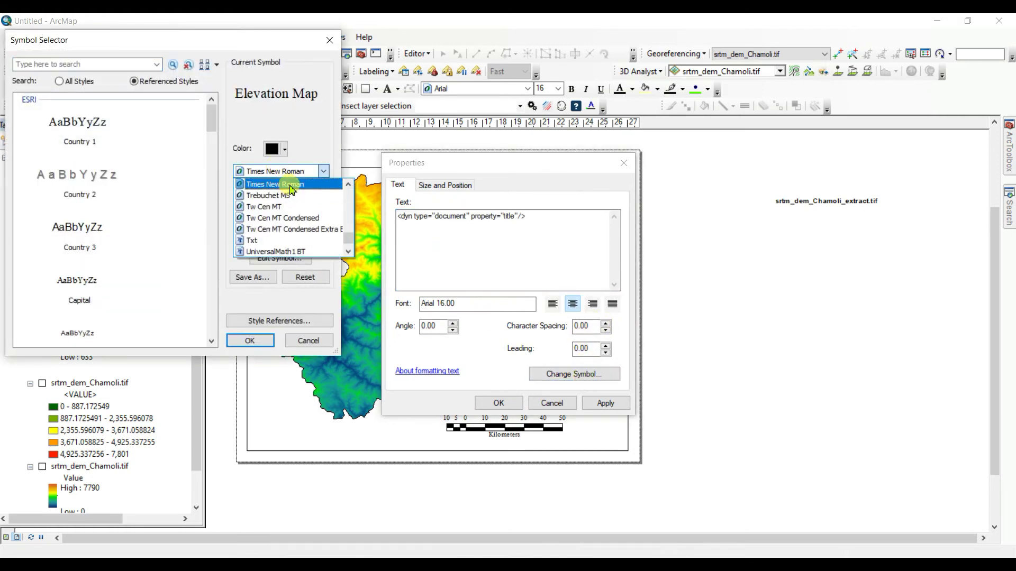
pyautogui.click(266, 193)
pyautogui.click(308, 192)
pyautogui.scroll(1, 286, 223)
pyautogui.click(283, 223)
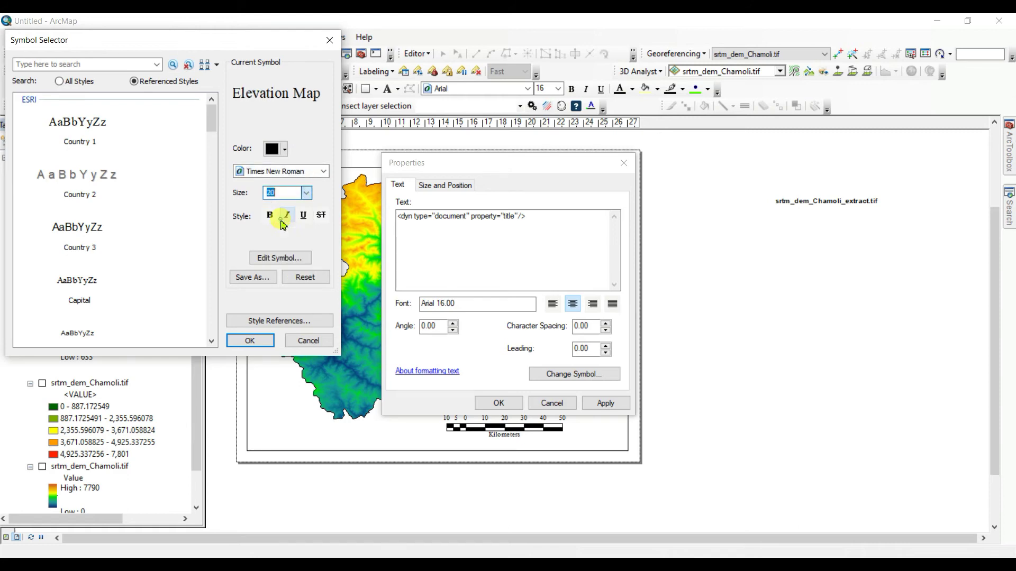
pyautogui.click(250, 341)
pyautogui.click(604, 403)
pyautogui.click(486, 403)
pyautogui.moveTo(453, 191); pyautogui.dragTo(501, 190)
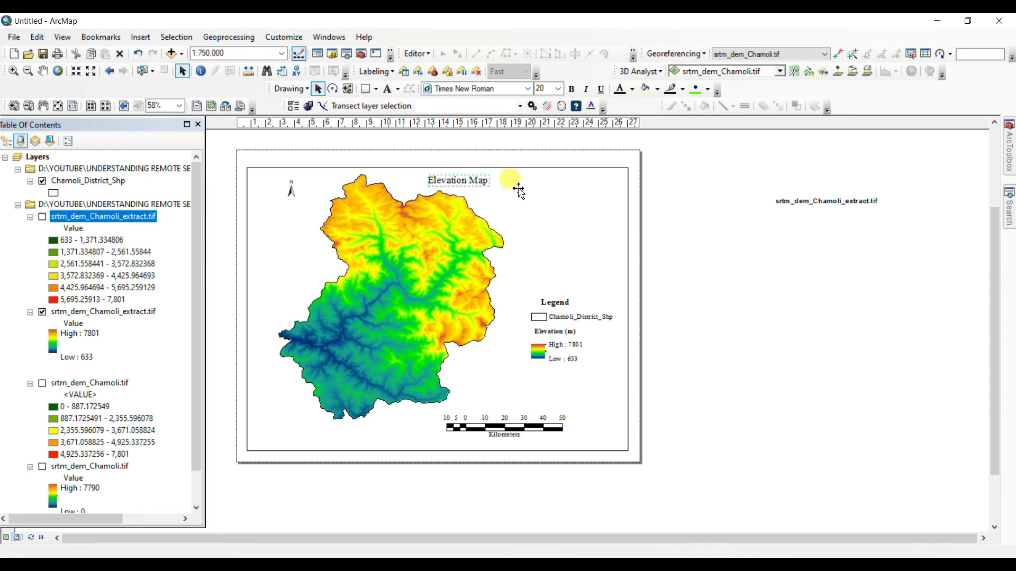
# Step: Enlarge the north arrow and place it closer to the upper-left corner of the map frame
pyautogui.click(291, 188)
pyautogui.moveTo(295, 197); pyautogui.dragTo(273, 195)
pyautogui.click(288, 188)
pyautogui.click(703, 294)
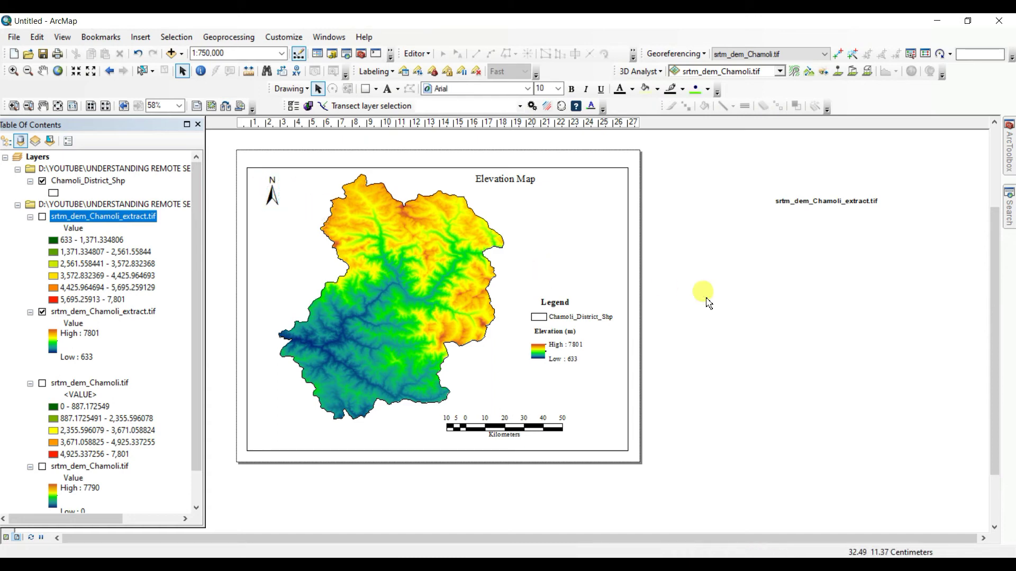
# Step: Create a new graticule for the data frame with labels only and 1-degree intervals for parallels and meridians
pyautogui.rightClick(525, 238)
pyautogui.click(588, 471)
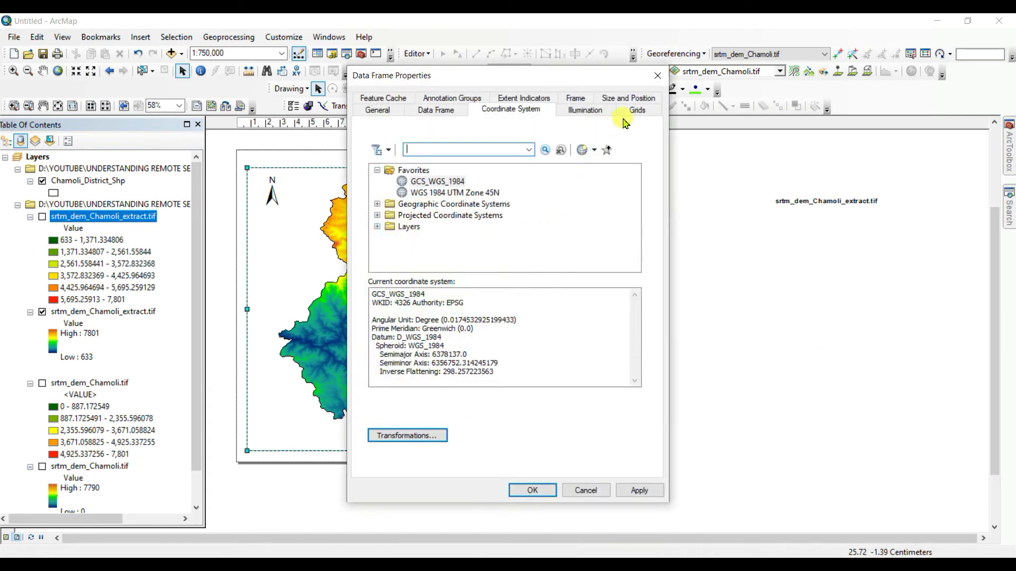
pyautogui.click(637, 110)
pyautogui.click(603, 154)
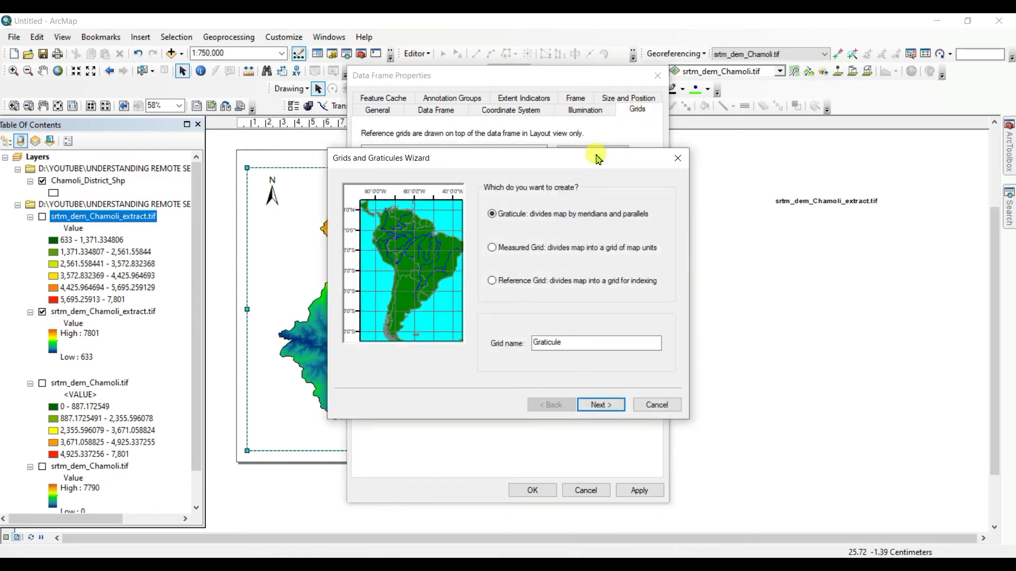
pyautogui.click(603, 405)
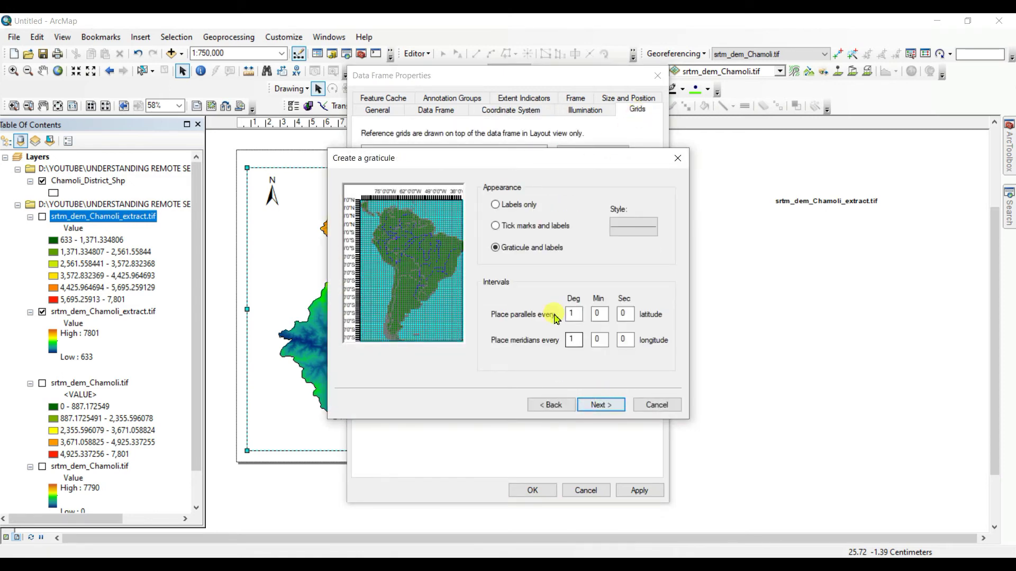
pyautogui.click(496, 206)
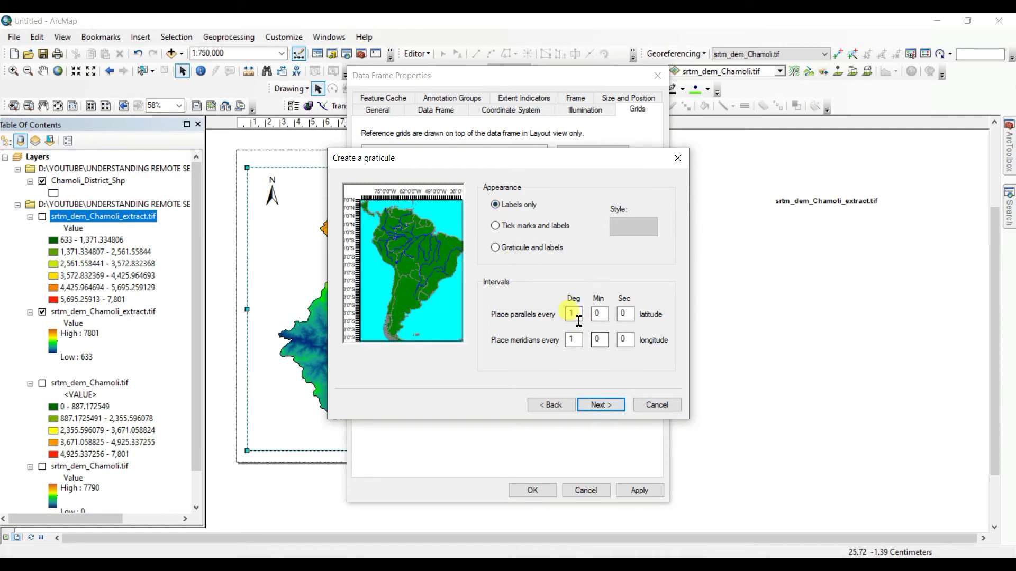
pyautogui.click(603, 405)
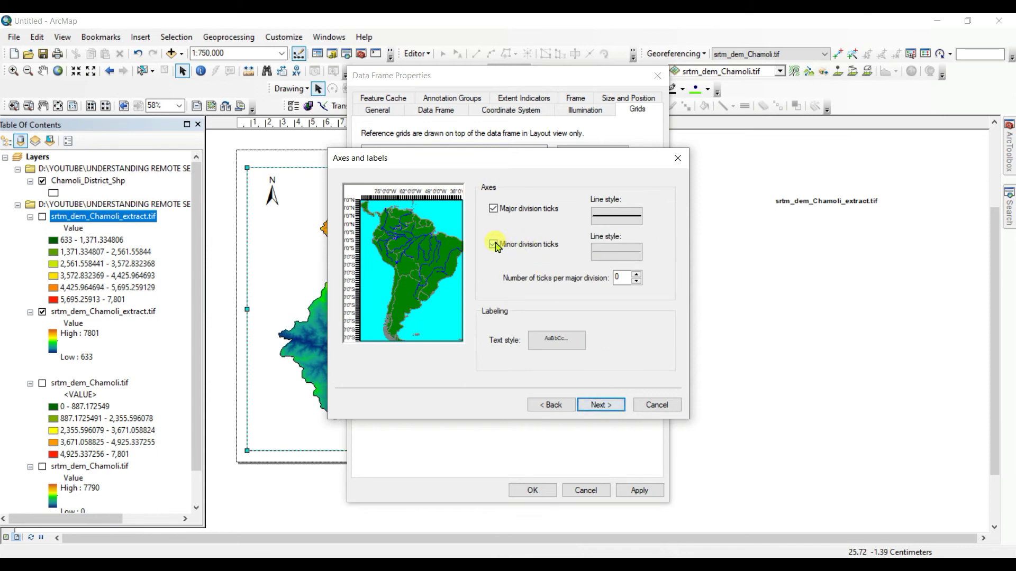
# Step: Turn off the graticule's minor division ticks, finish the grid and apply it to the data frame
pyautogui.click(496, 245)
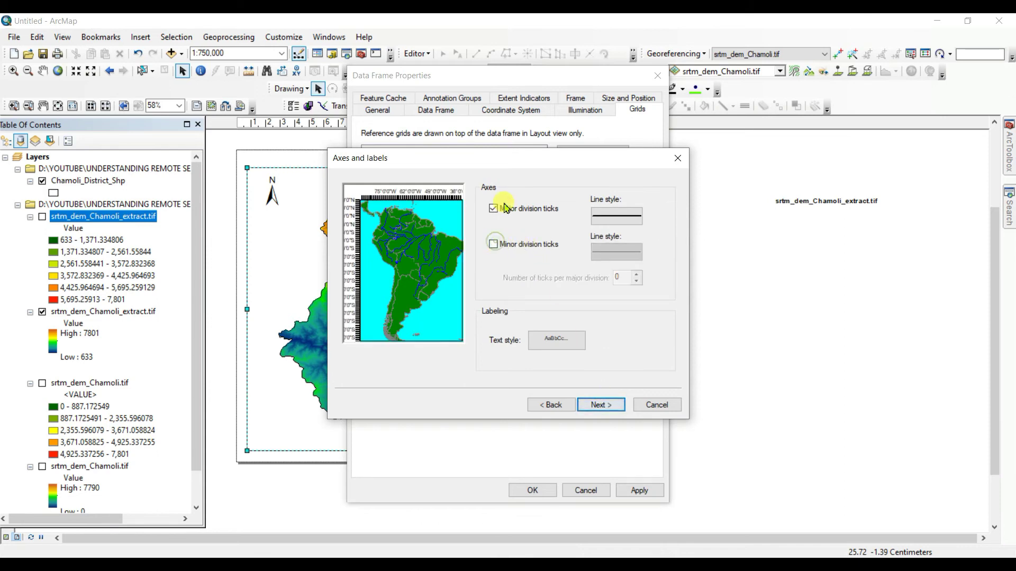
pyautogui.click(603, 406)
pyautogui.click(602, 406)
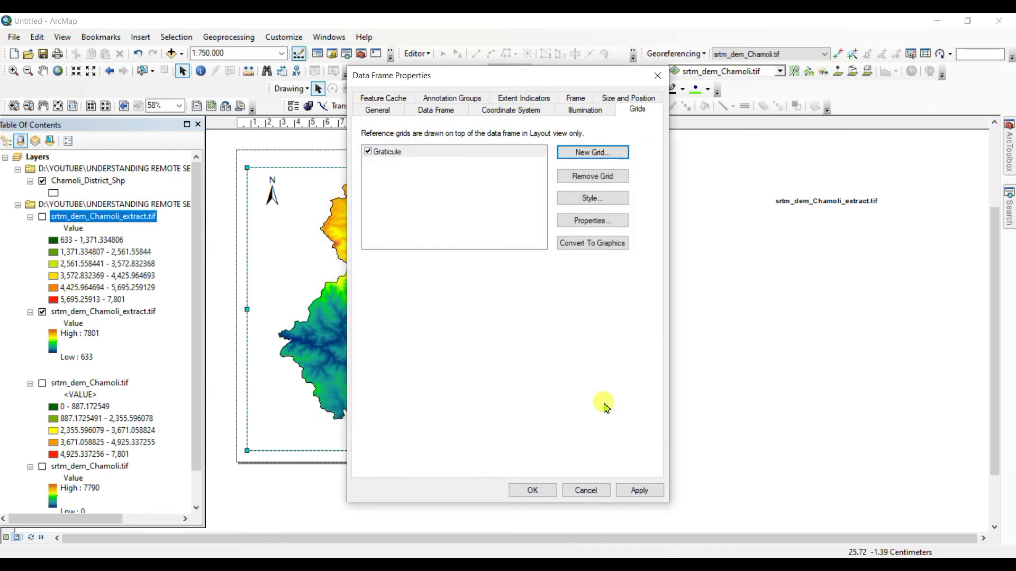
pyautogui.click(639, 490)
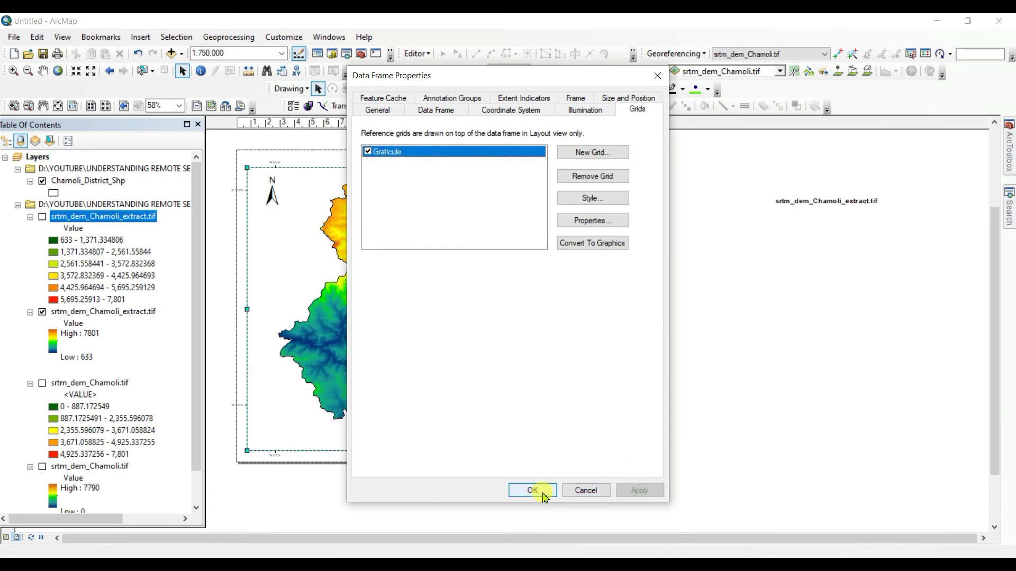
pyautogui.moveTo(494, 75); pyautogui.dragTo(701, 71)
pyautogui.click(739, 487)
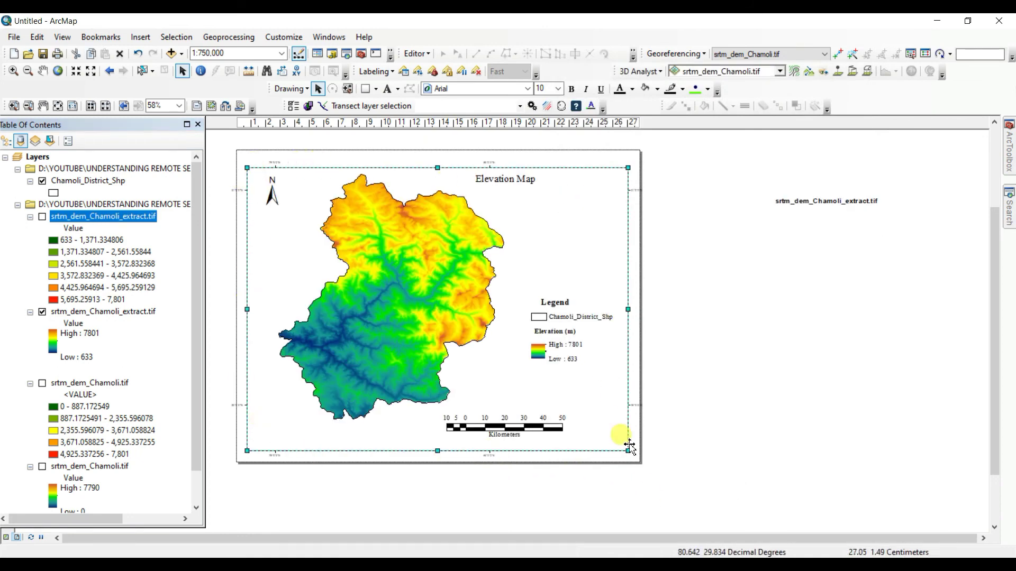
# Step: Set the graticule's label font to Times New Roman, size 14
pyautogui.rightClick(576, 389)
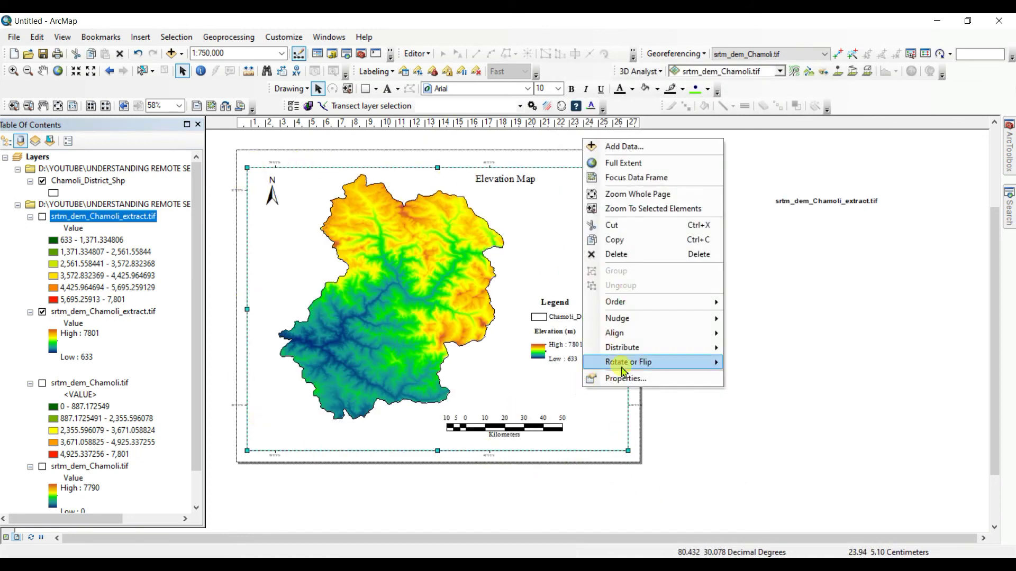
pyautogui.click(625, 380)
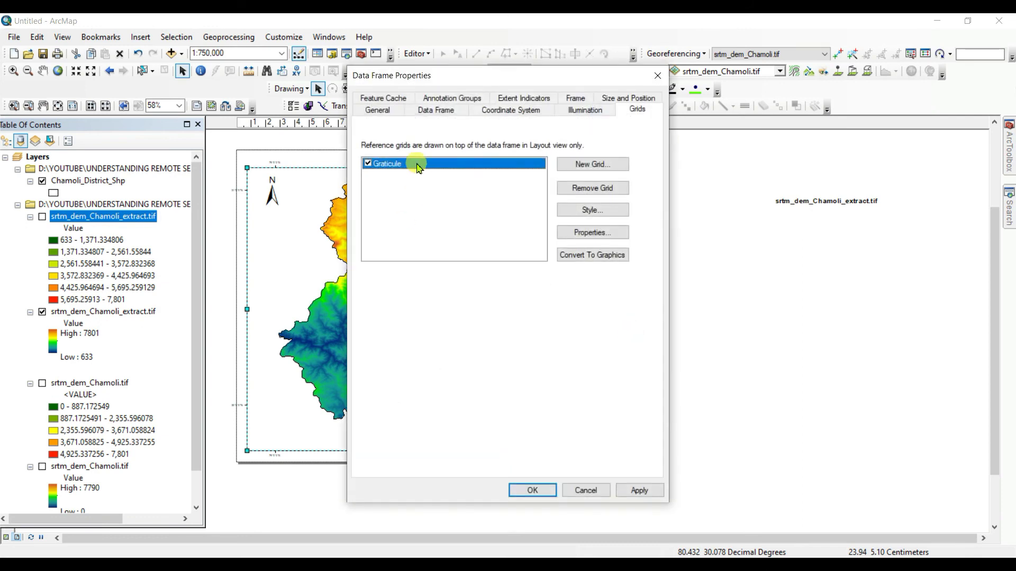
pyautogui.click(592, 232)
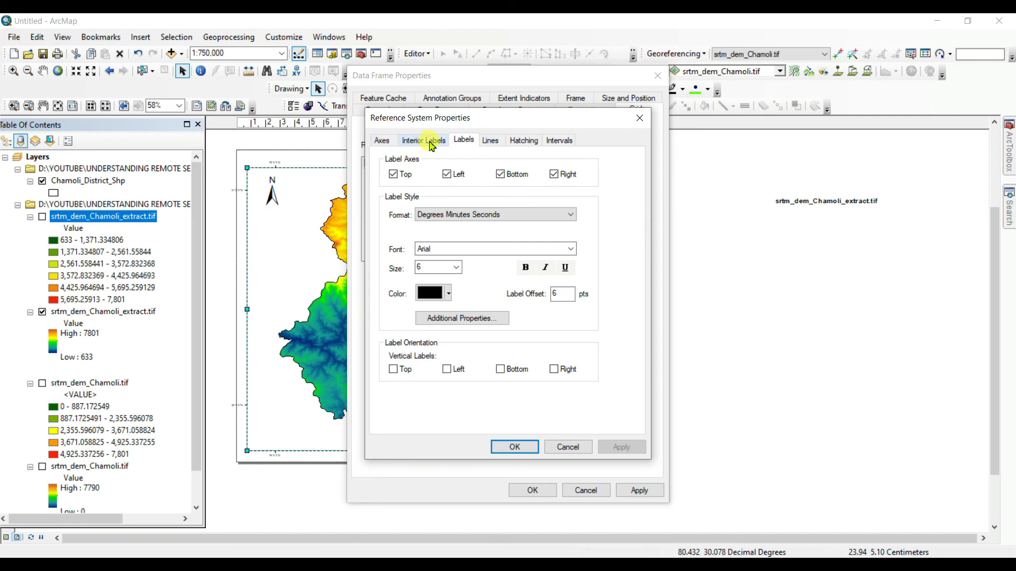
pyautogui.click(462, 248)
pyautogui.press('t')
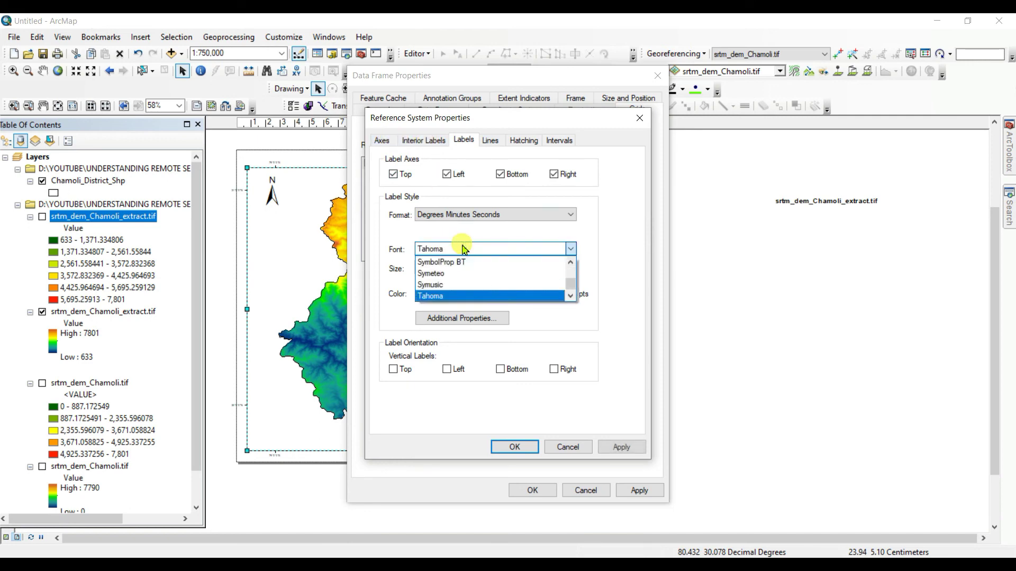
pyautogui.press('i')
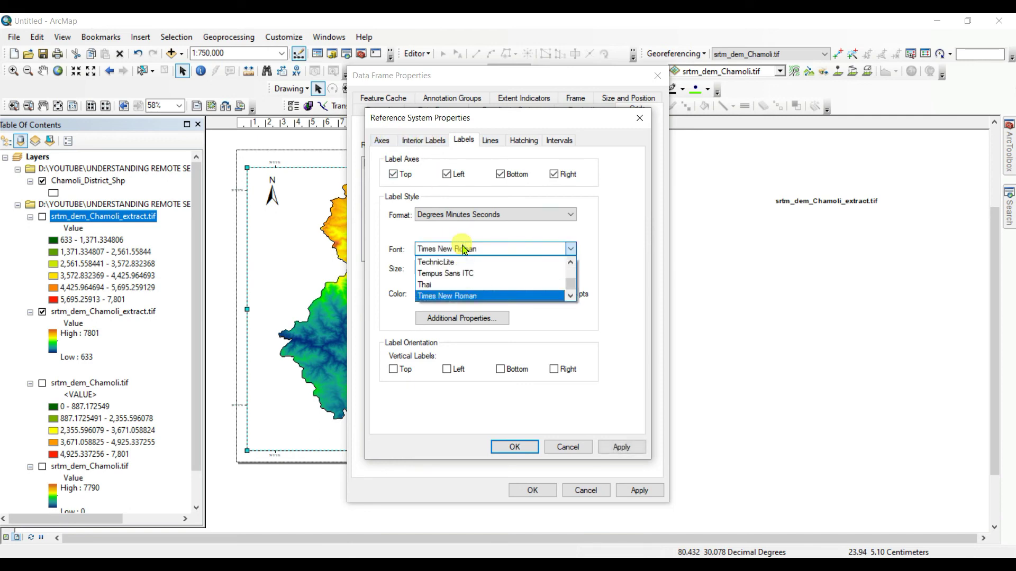
pyautogui.click(465, 296)
pyautogui.click(456, 266)
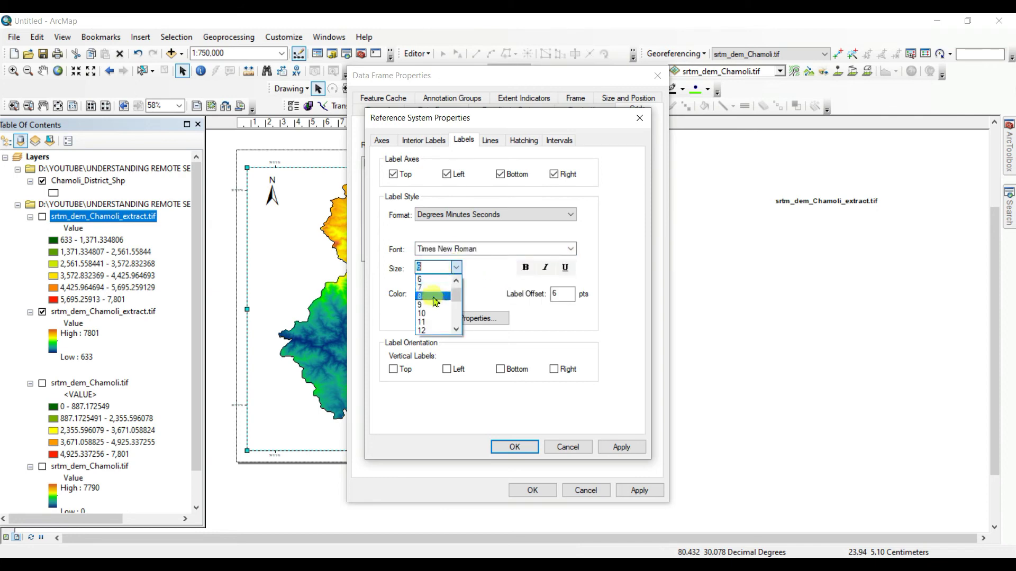
pyautogui.scroll(-1, 431, 307)
pyautogui.click(429, 314)
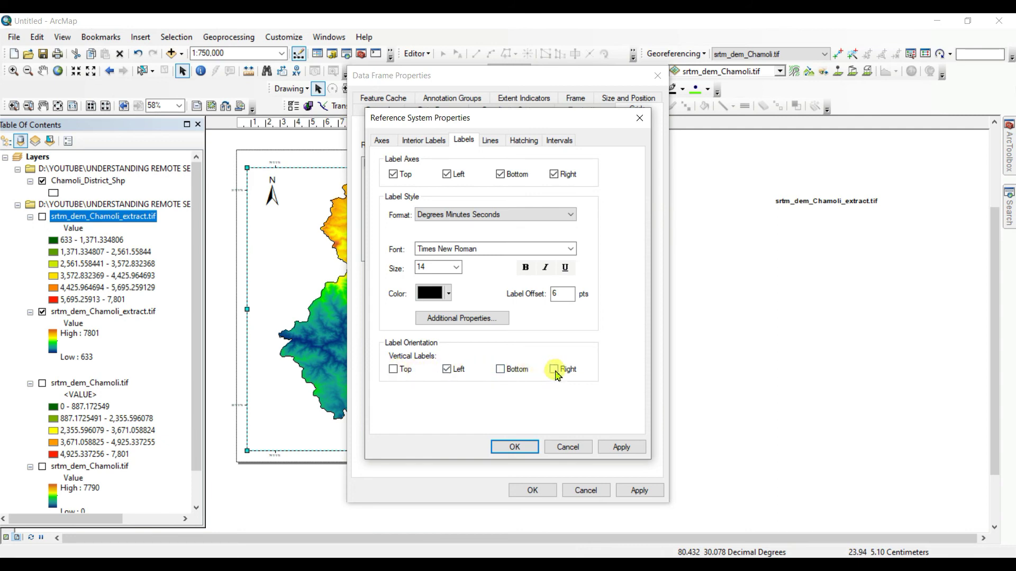
# Step: Orient the graticule's left and right labels vertically and apply the label settings to the data frame
pyautogui.click(620, 448)
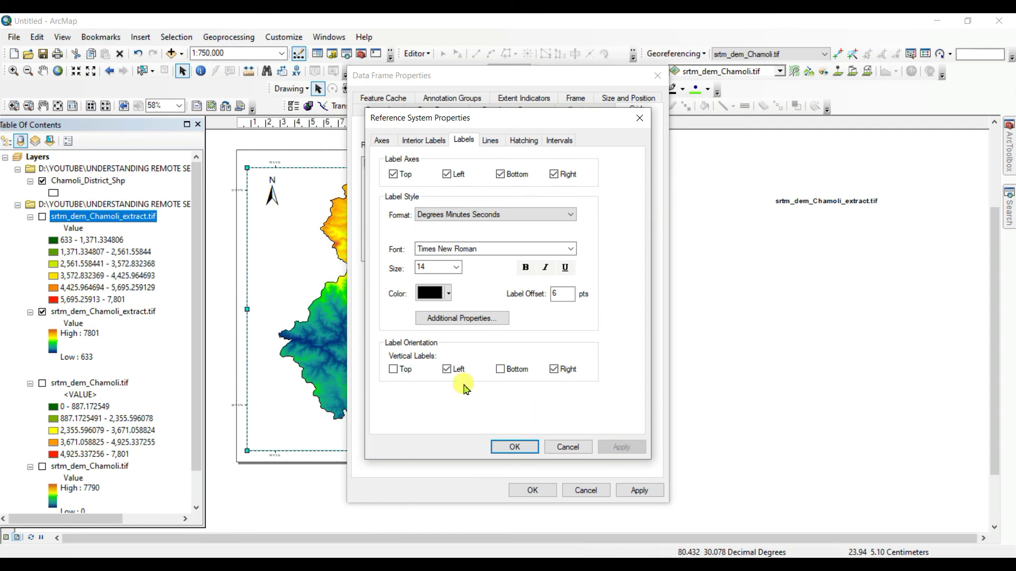
pyautogui.click(514, 447)
pyautogui.click(640, 491)
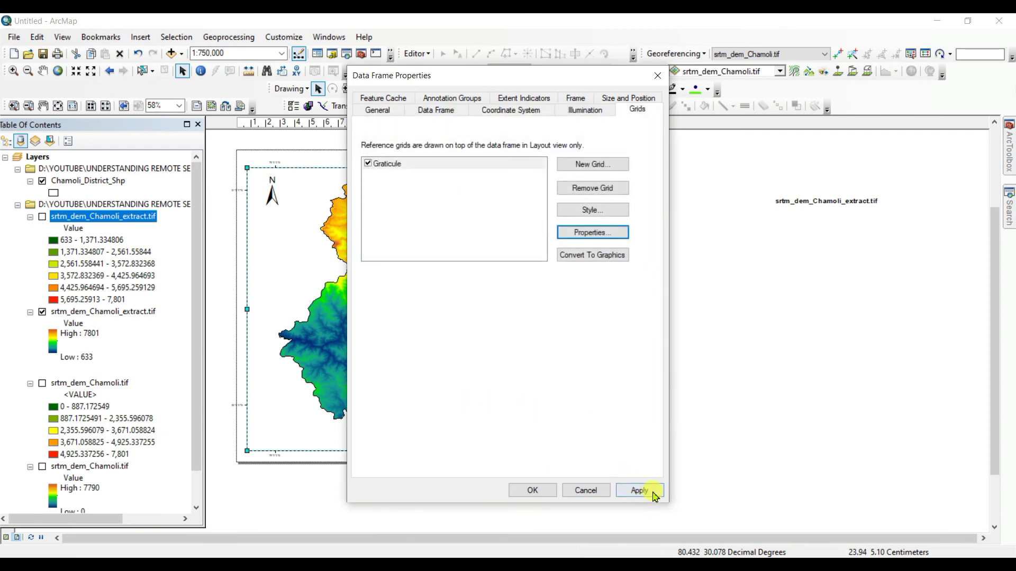
pyautogui.click(653, 493)
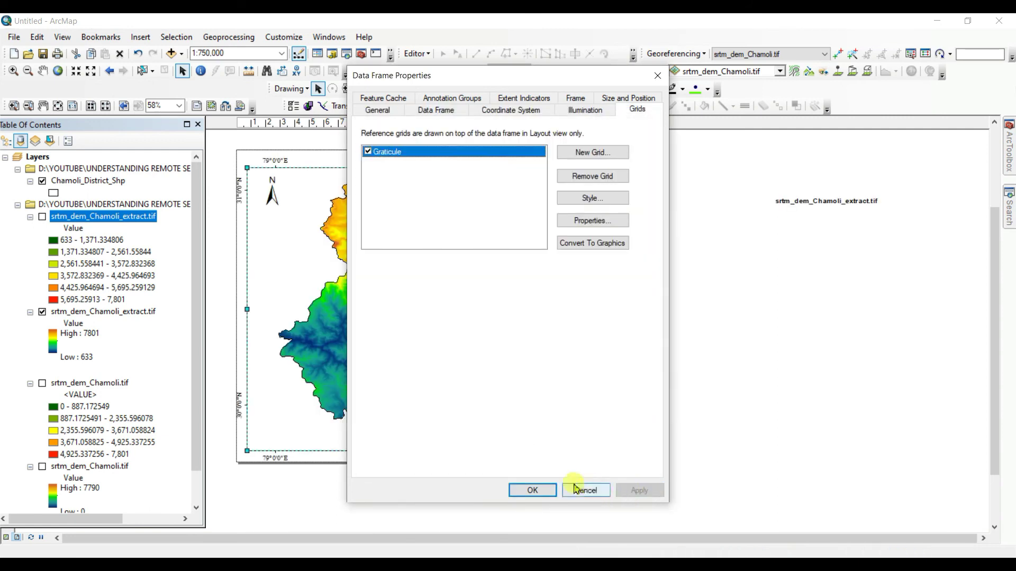
# Step: Close the data frame properties and move the data frame's left edge slightly inward to give the graticule labels more page margin
pyautogui.click(529, 489)
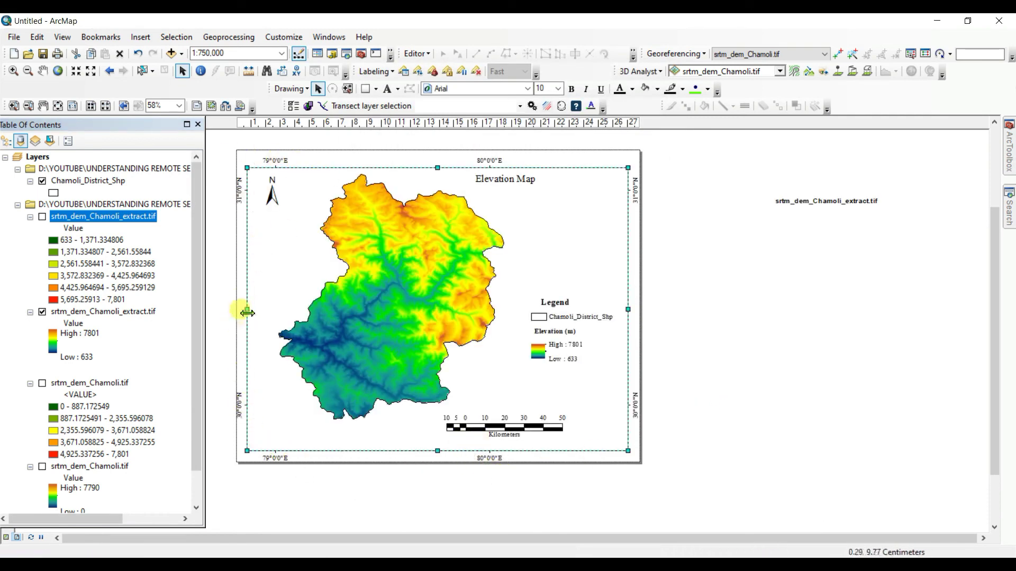
pyautogui.moveTo(247, 309); pyautogui.dragTo(253, 315)
pyautogui.click(738, 351)
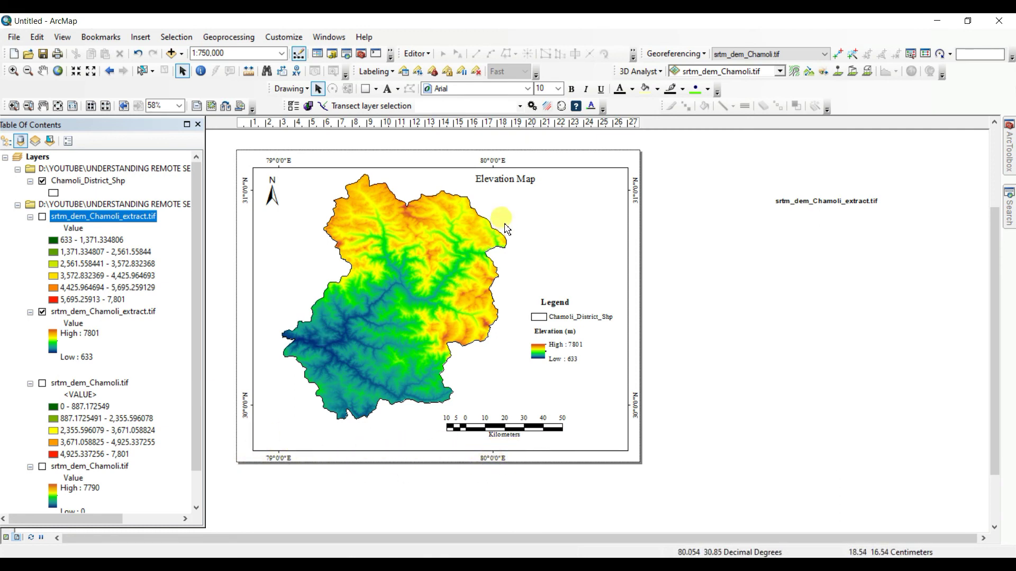
# Step: In the graticule's interval properties, clear the X axis degrees and set the X axis interval to 30 minutes
pyautogui.rightClick(518, 206)
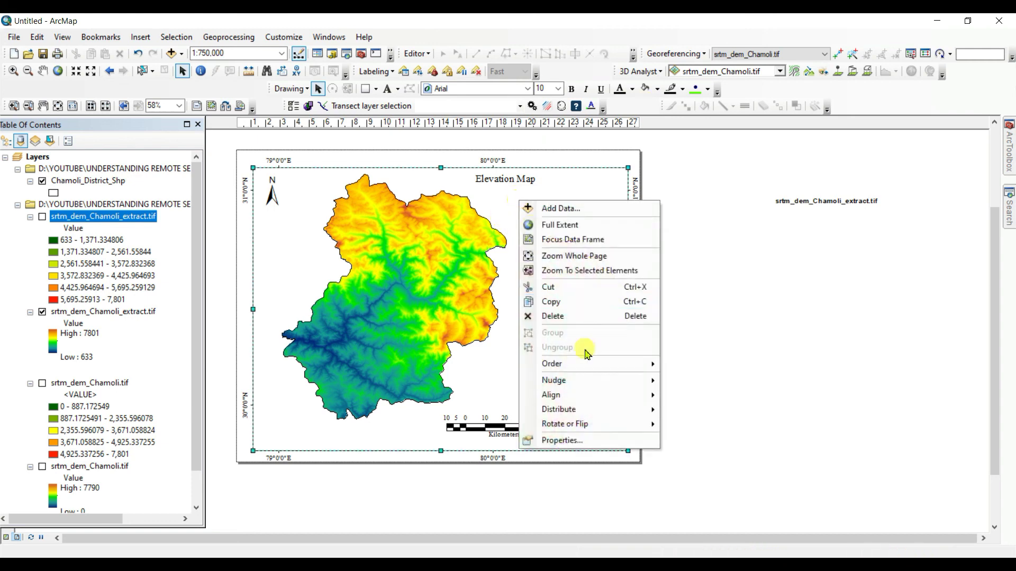
pyautogui.click(558, 440)
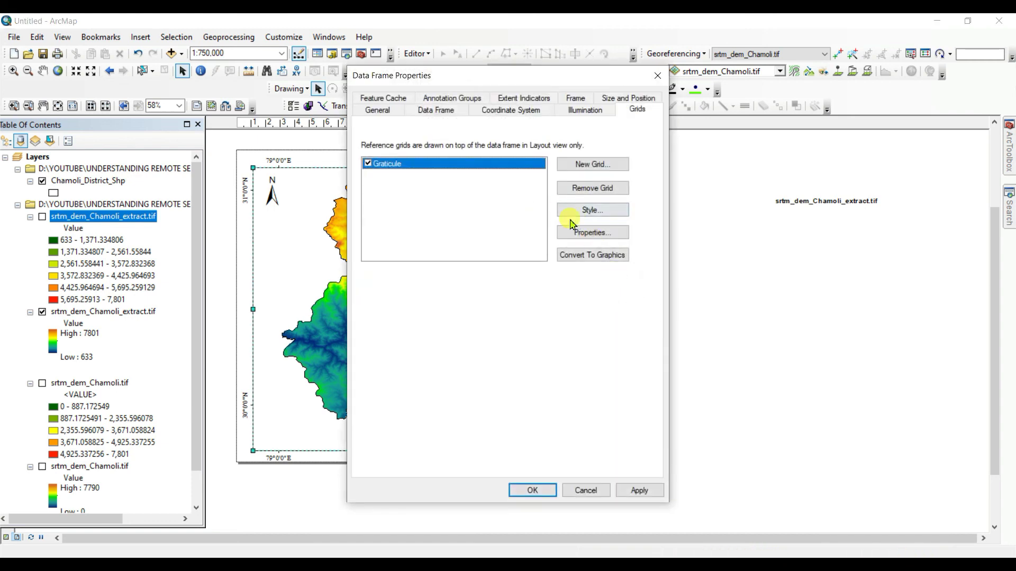
pyautogui.click(581, 229)
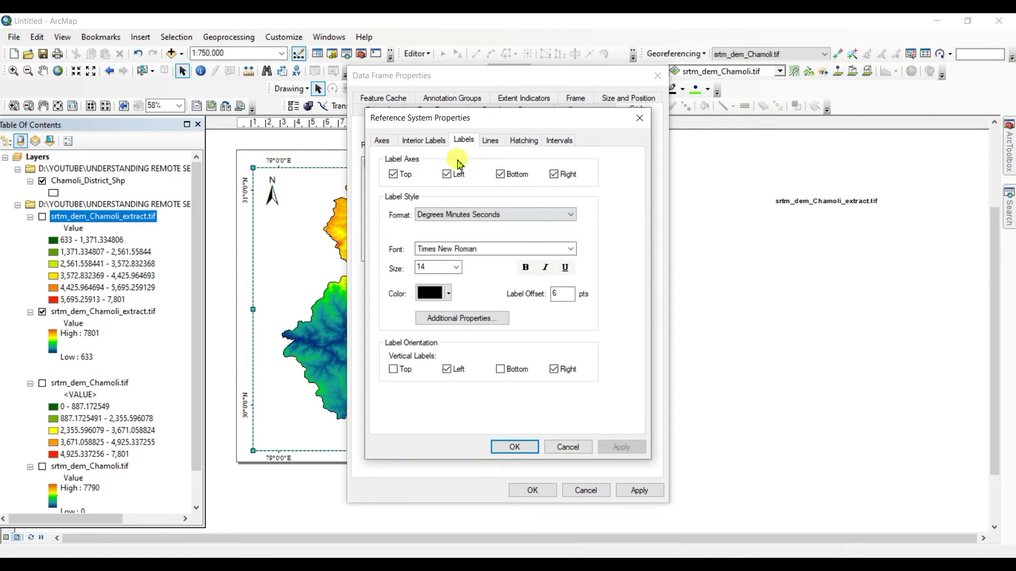
pyautogui.click(425, 141)
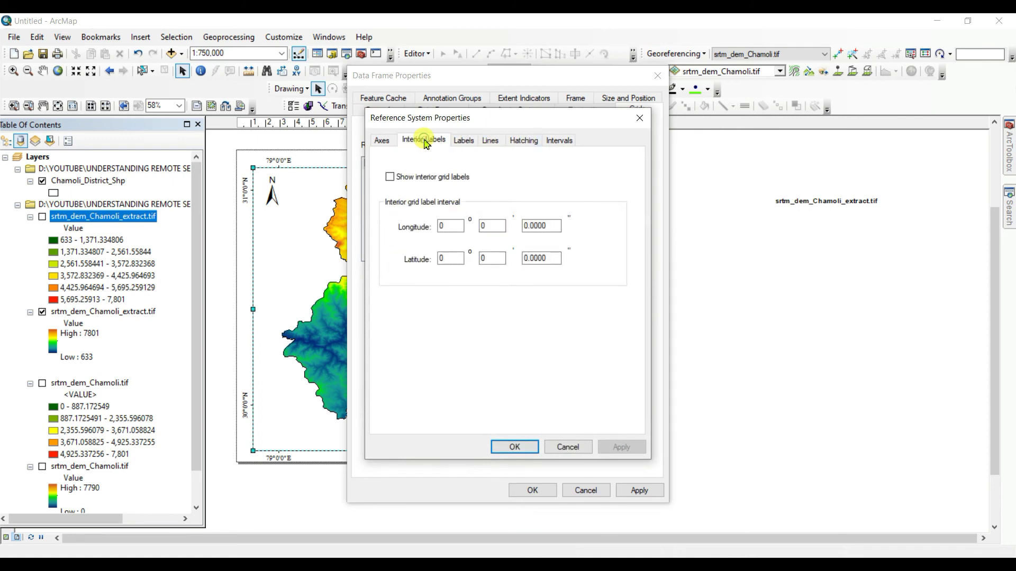
pyautogui.click(389, 142)
pyautogui.click(461, 142)
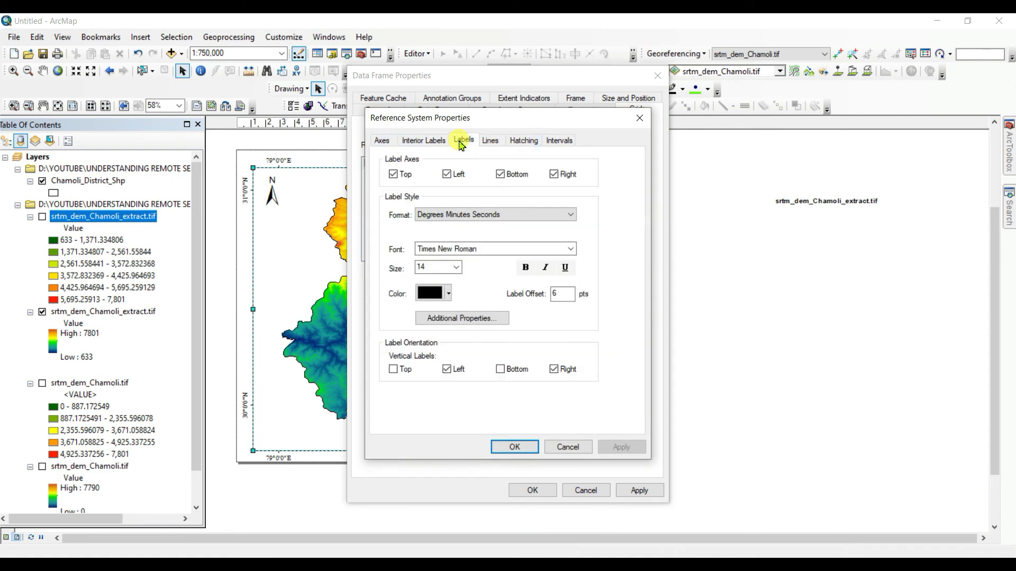
pyautogui.click(490, 141)
pyautogui.click(523, 141)
pyautogui.click(559, 142)
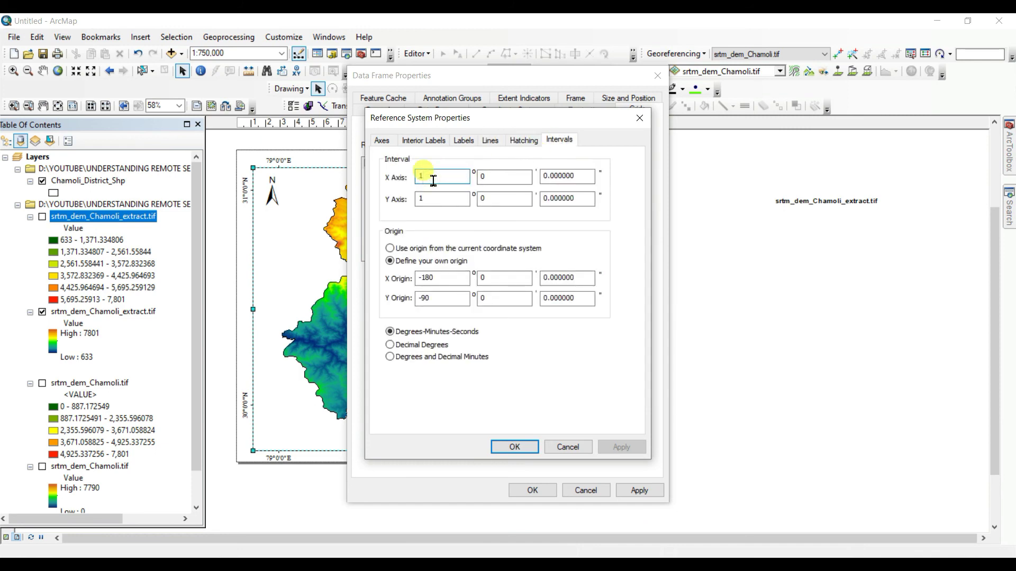
pyautogui.click(487, 178)
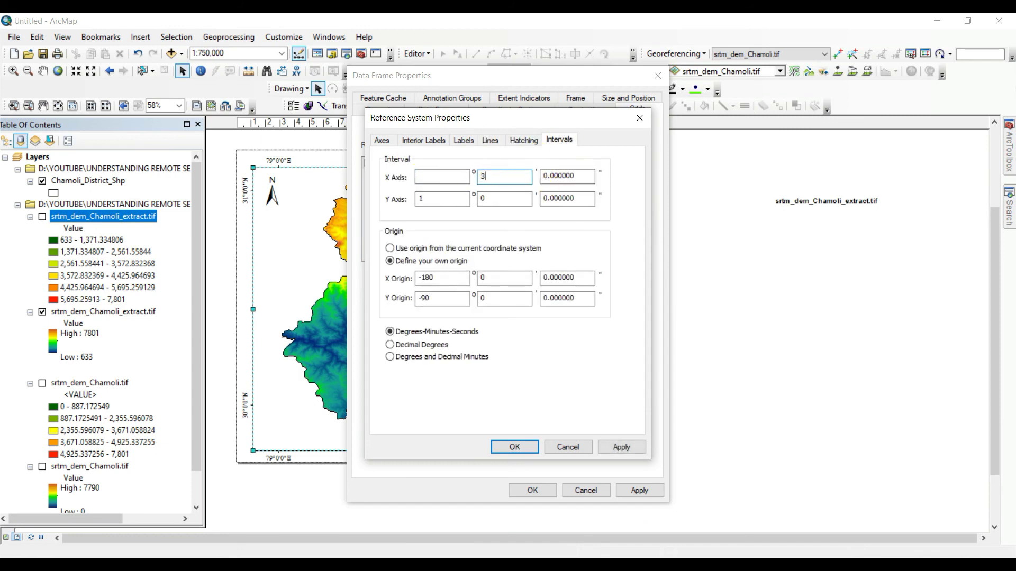
pyautogui.write('0')
# Step: Clear the graticule's Y axis degrees, set the Y axis interval to 30 minutes, and apply the intervals to the data frame
pyautogui.doubleClick(447, 200)
pyautogui.press('BackSpace')
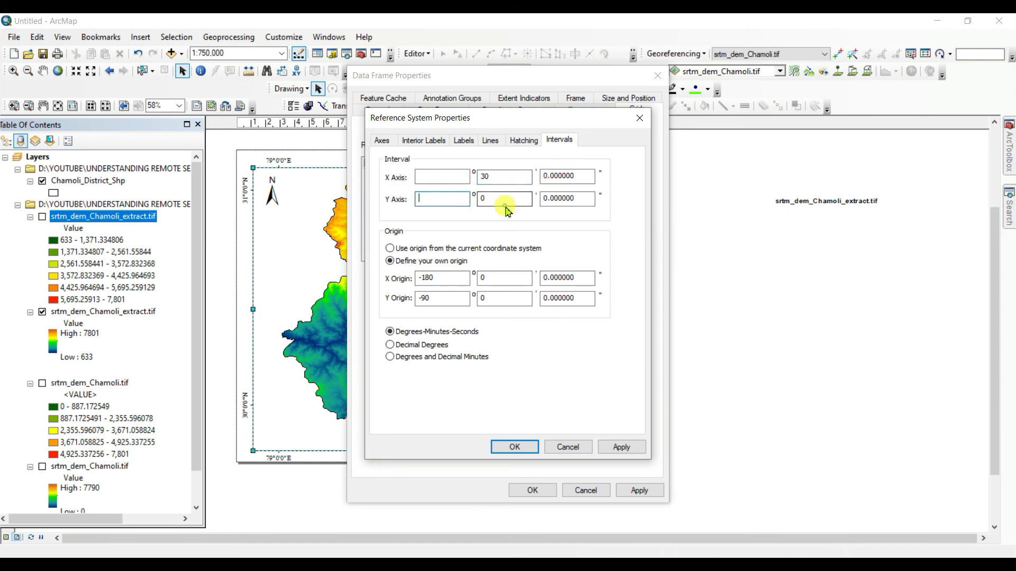
pyautogui.click(505, 200)
pyautogui.write('30')
pyautogui.click(617, 449)
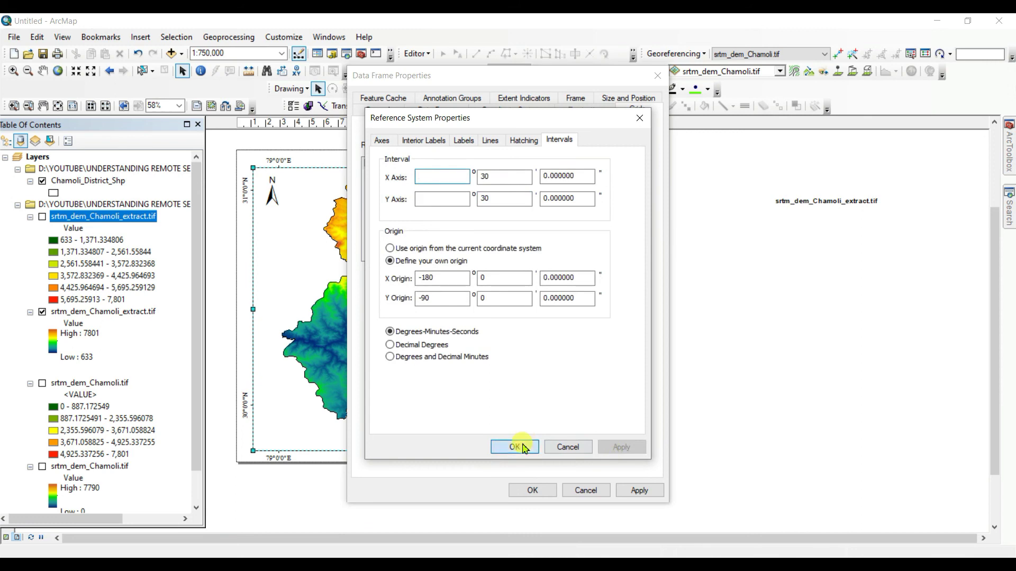
pyautogui.click(527, 443)
pyautogui.click(640, 491)
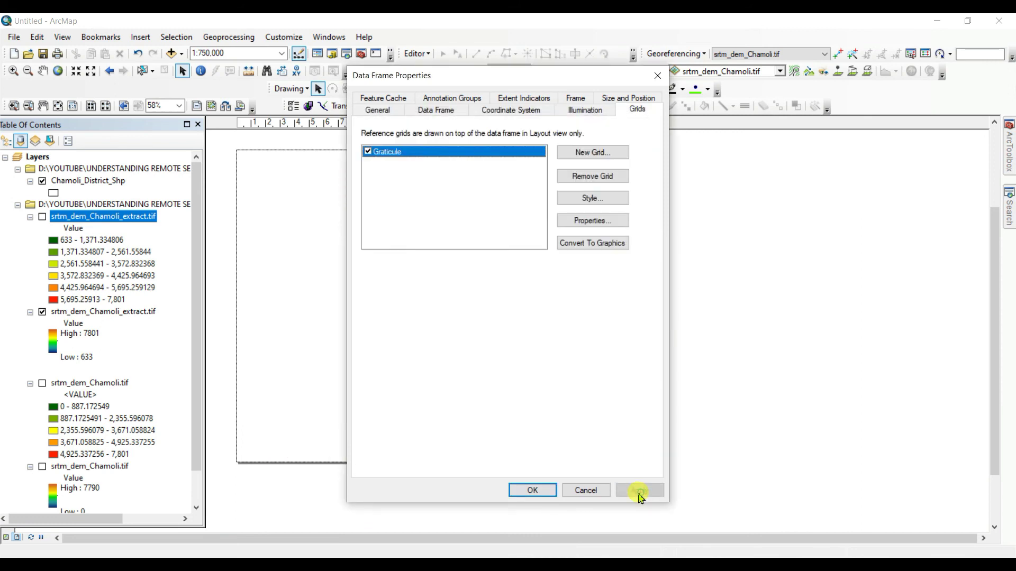
pyautogui.click(544, 490)
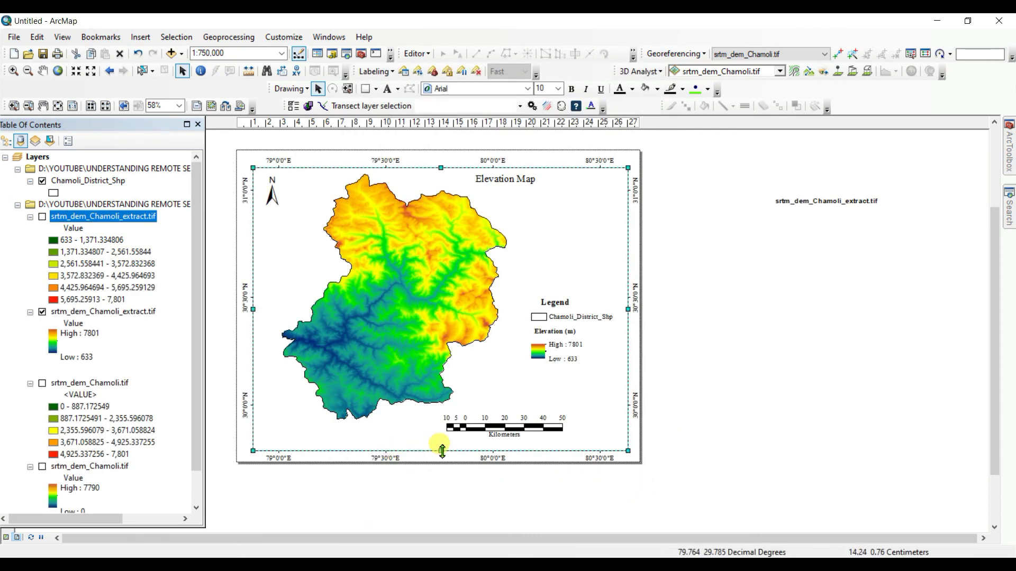
# Step: Raise the data frame's lower edge slightly to leave more page margin for the bottom graticule labels
pyautogui.moveTo(442, 451); pyautogui.dragTo(446, 448)
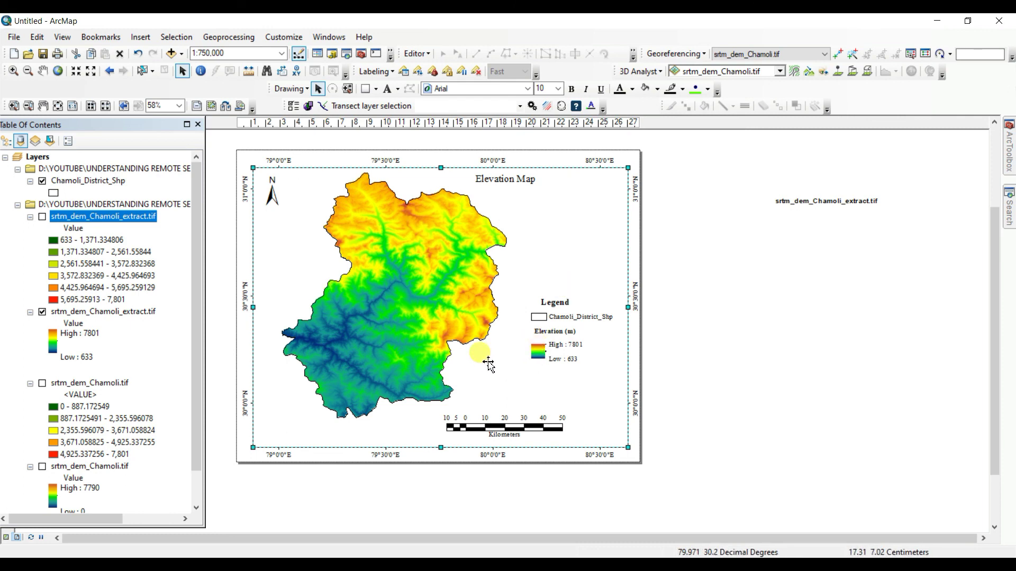
pyautogui.click(474, 359)
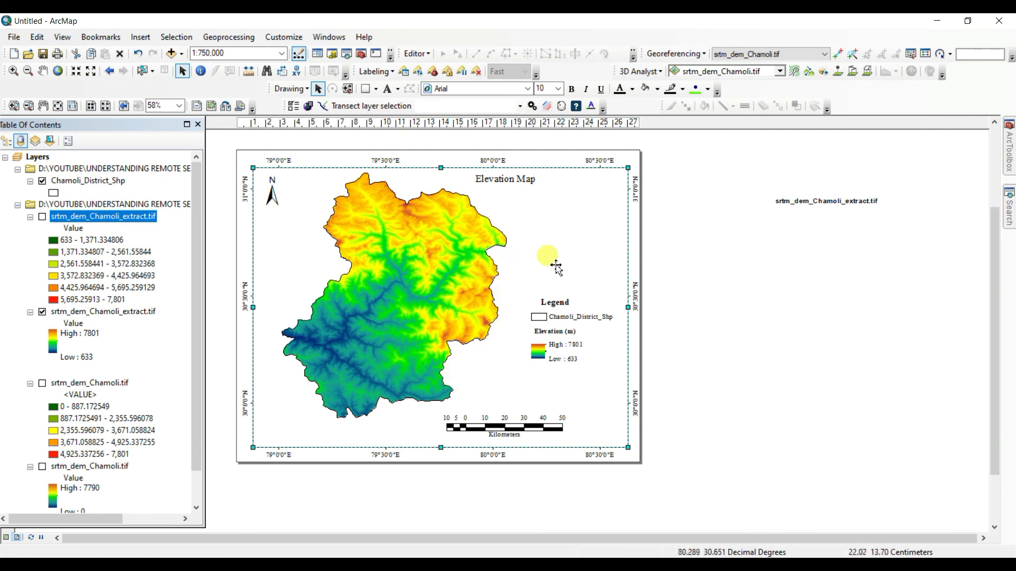
# Step: Export the map layout as a PNG image named dem into the GEE_DEM folder
pyautogui.click(14, 37)
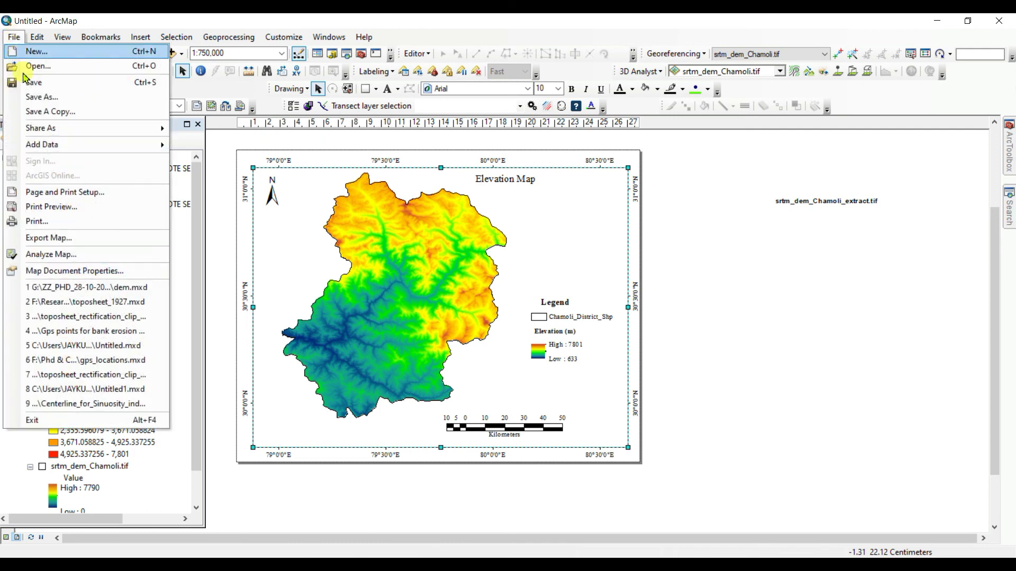
pyautogui.click(56, 238)
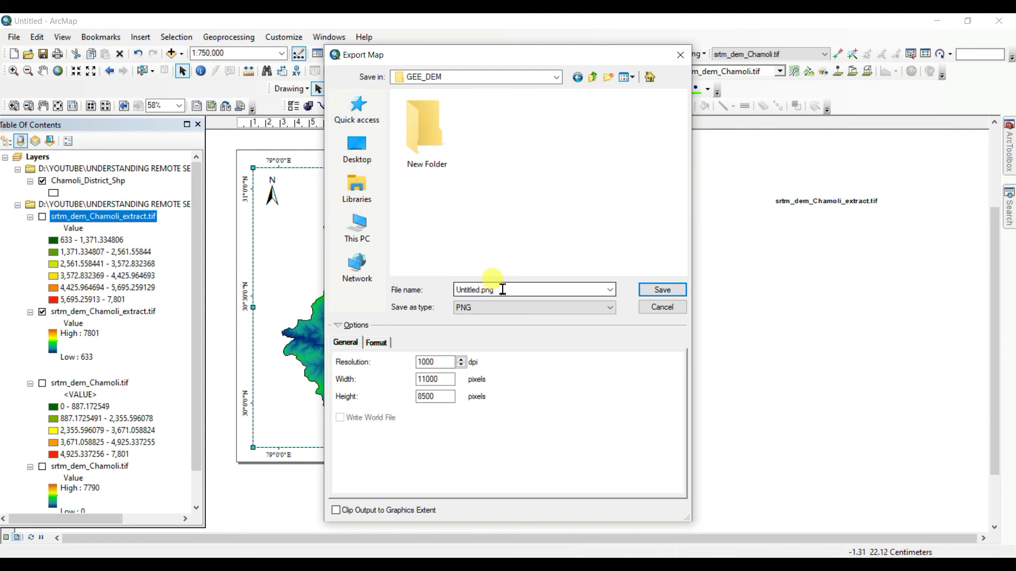
pyautogui.doubleClick(503, 289)
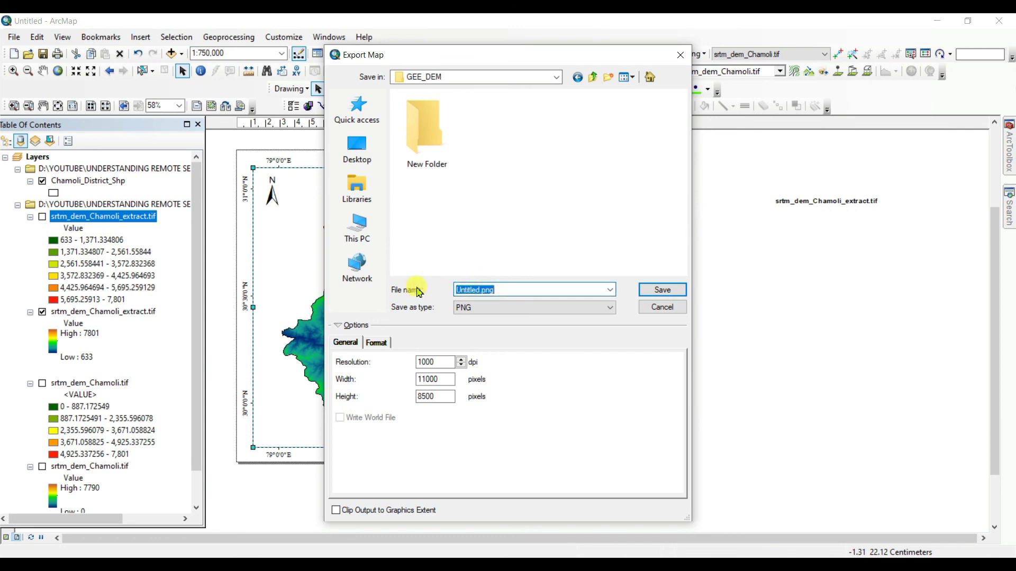
pyautogui.write('dem')
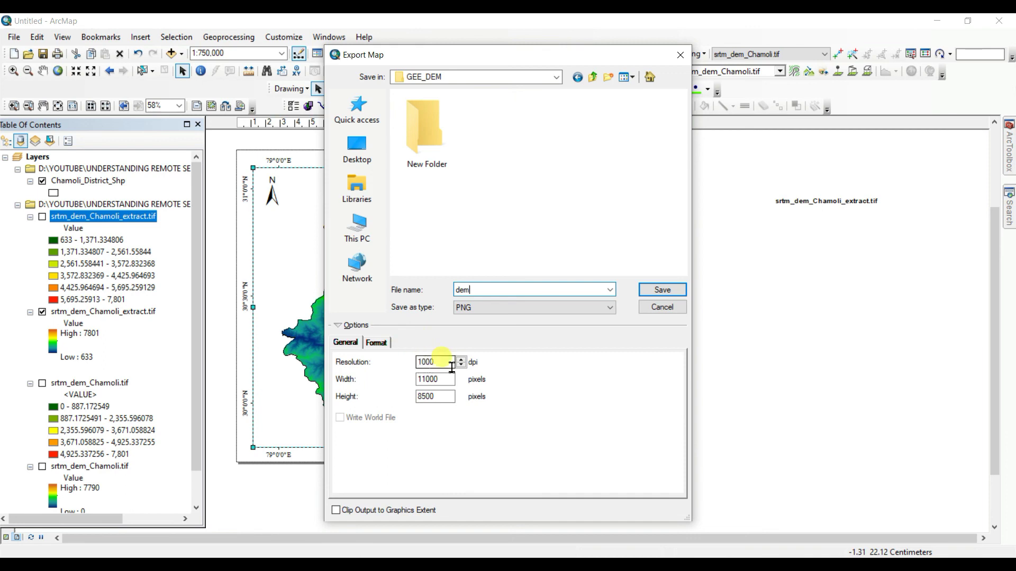
pyautogui.click(534, 308)
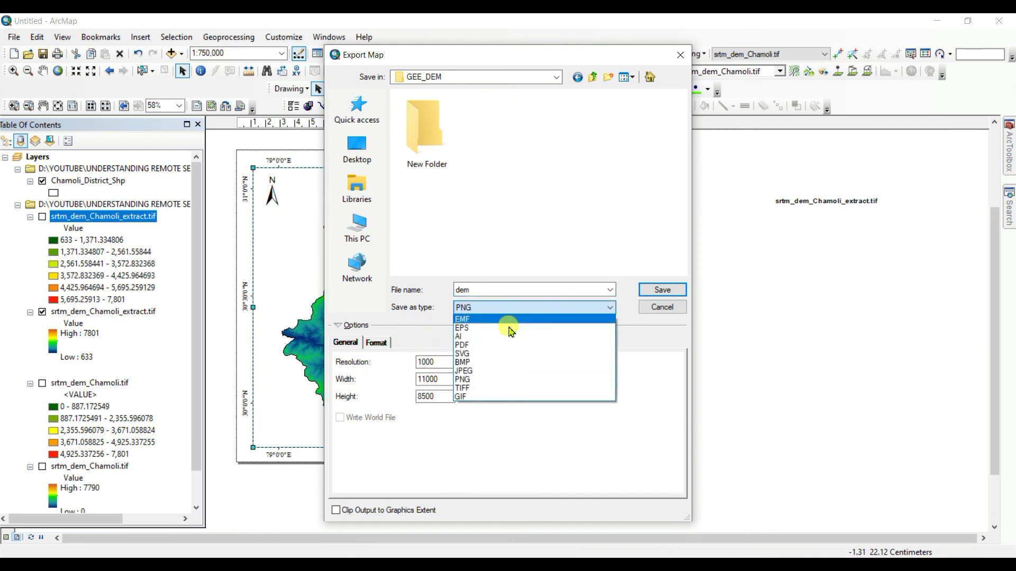
pyautogui.click(476, 379)
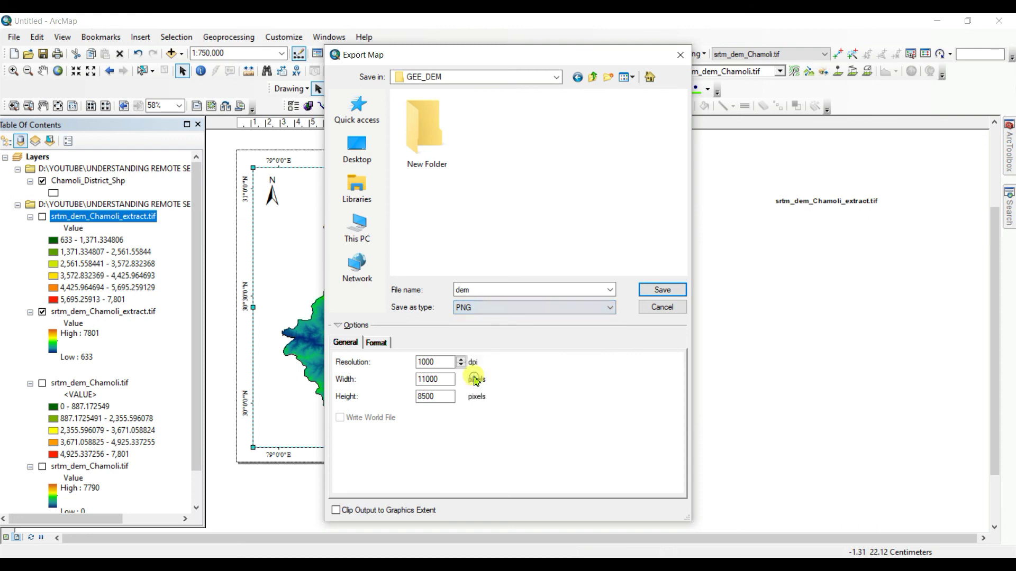
pyautogui.click(674, 290)
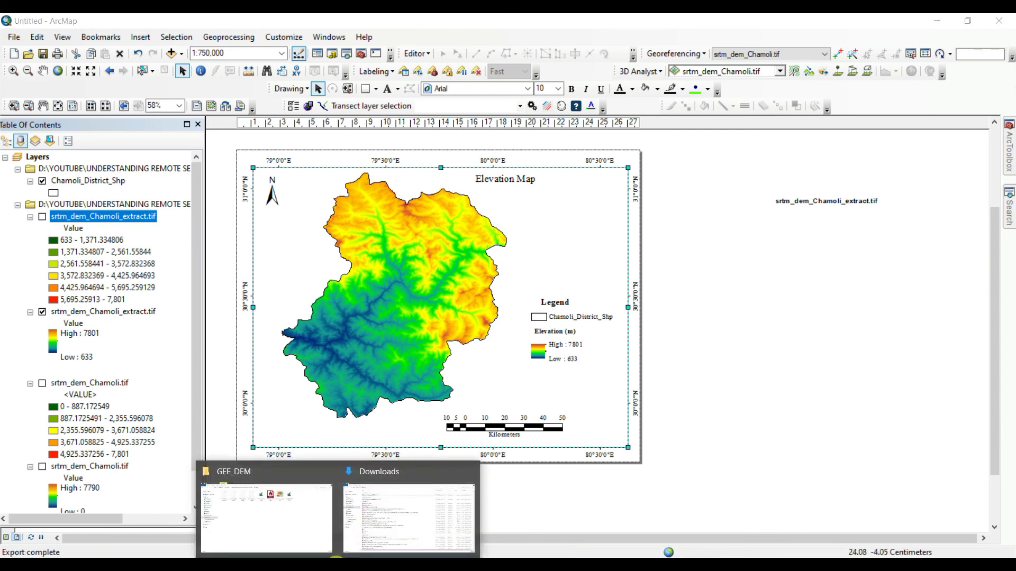
# Step: Switch to the image viewer and examine the exported dem.png map
pyautogui.click(418, 511)
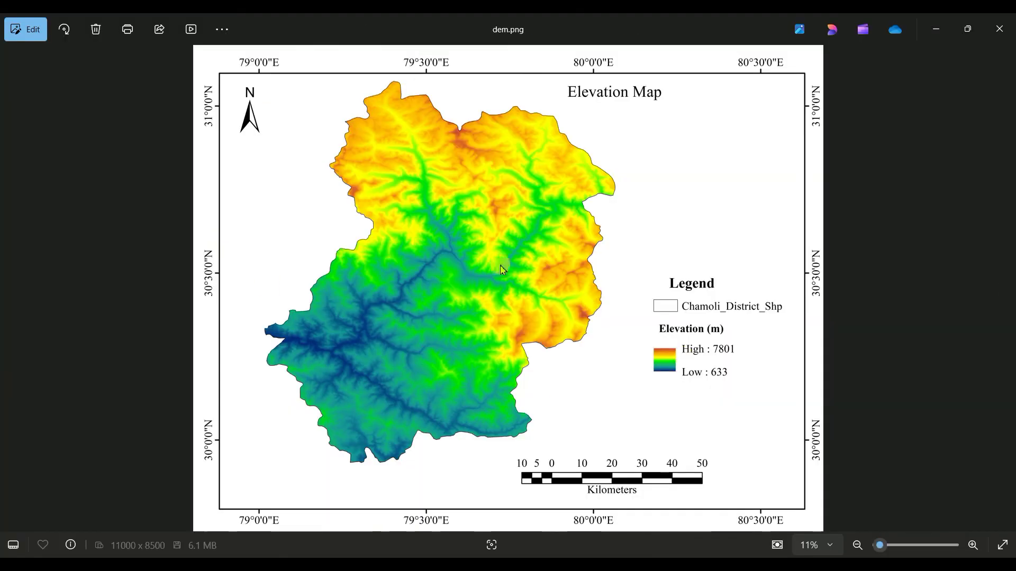
pyautogui.click(452, 332)
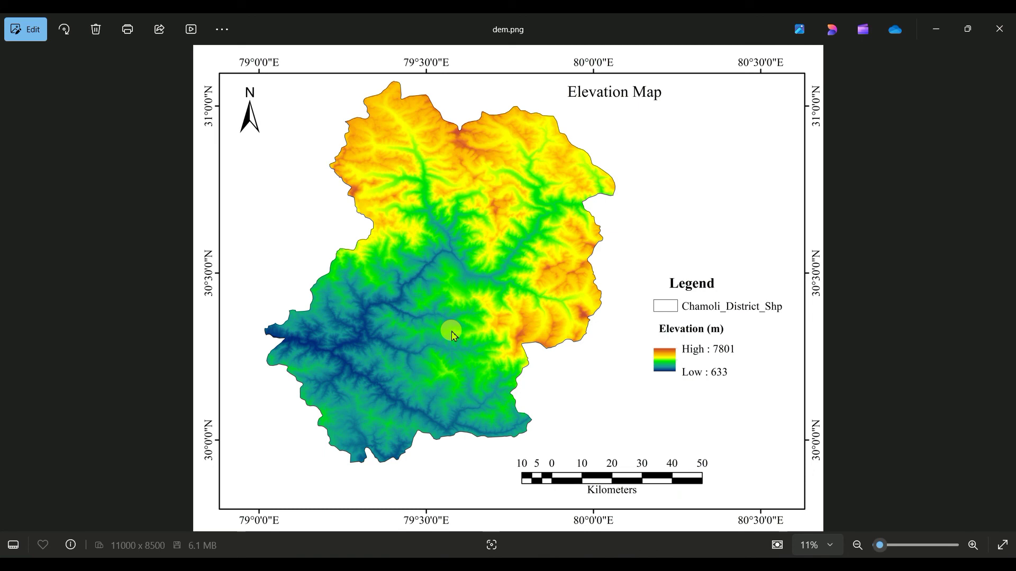